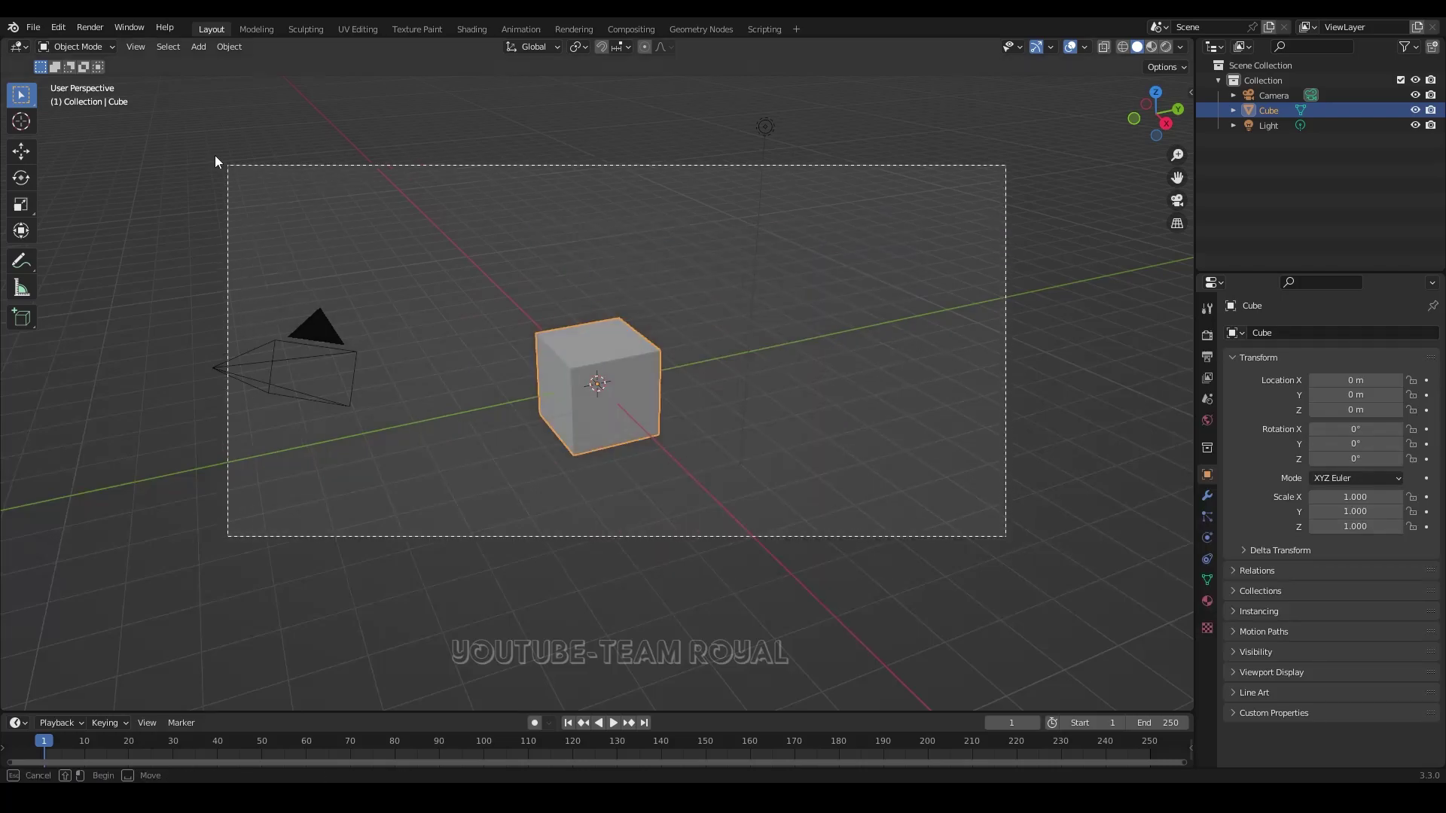
Delete the default camera, cube and light, then enable the Sapling Tree Gen add-on found by searching 'tree'.
key("Delete")
left_click(58, 28)
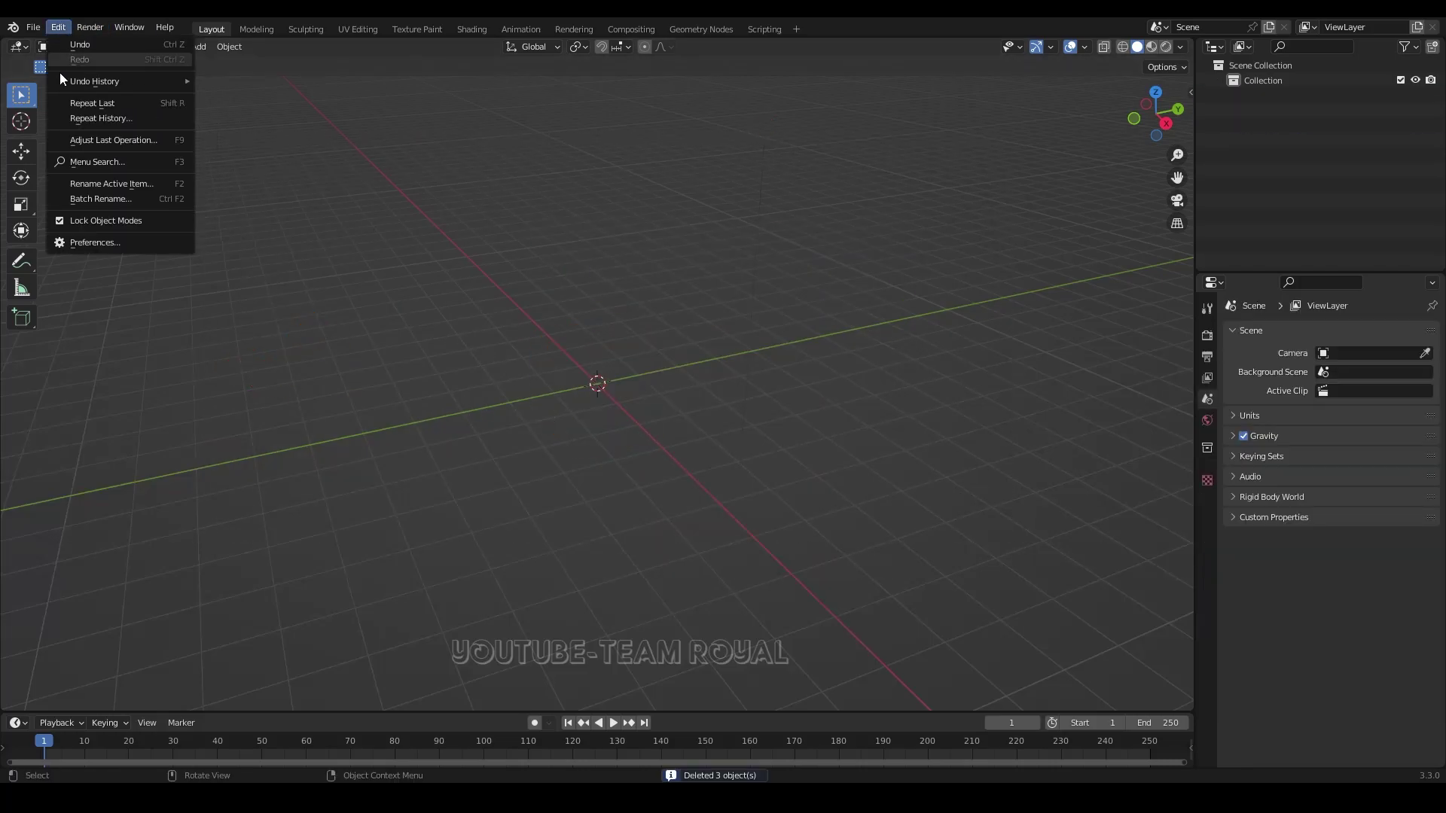
left_click(85, 239)
left_click(433, 73)
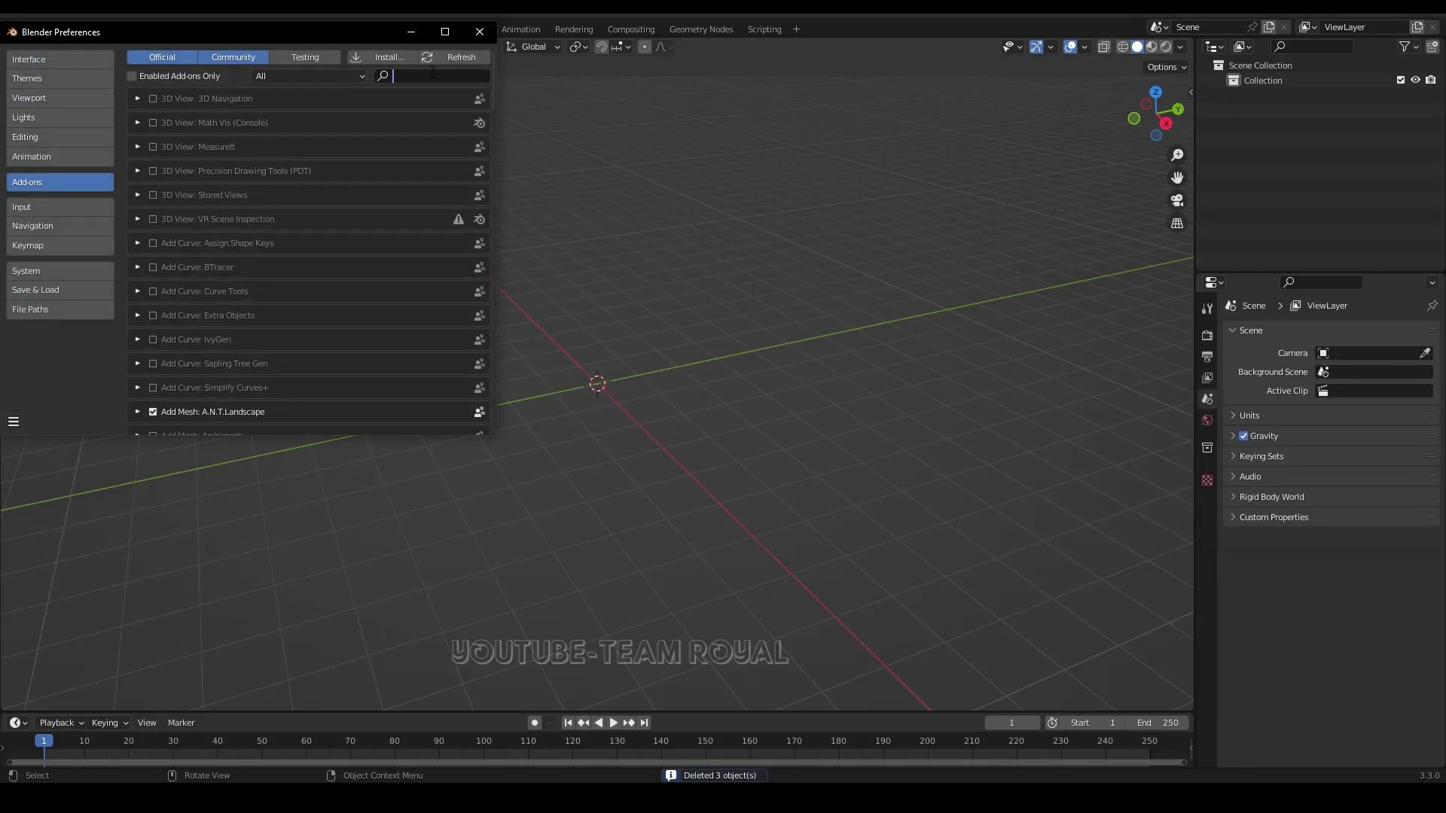
type("tree")
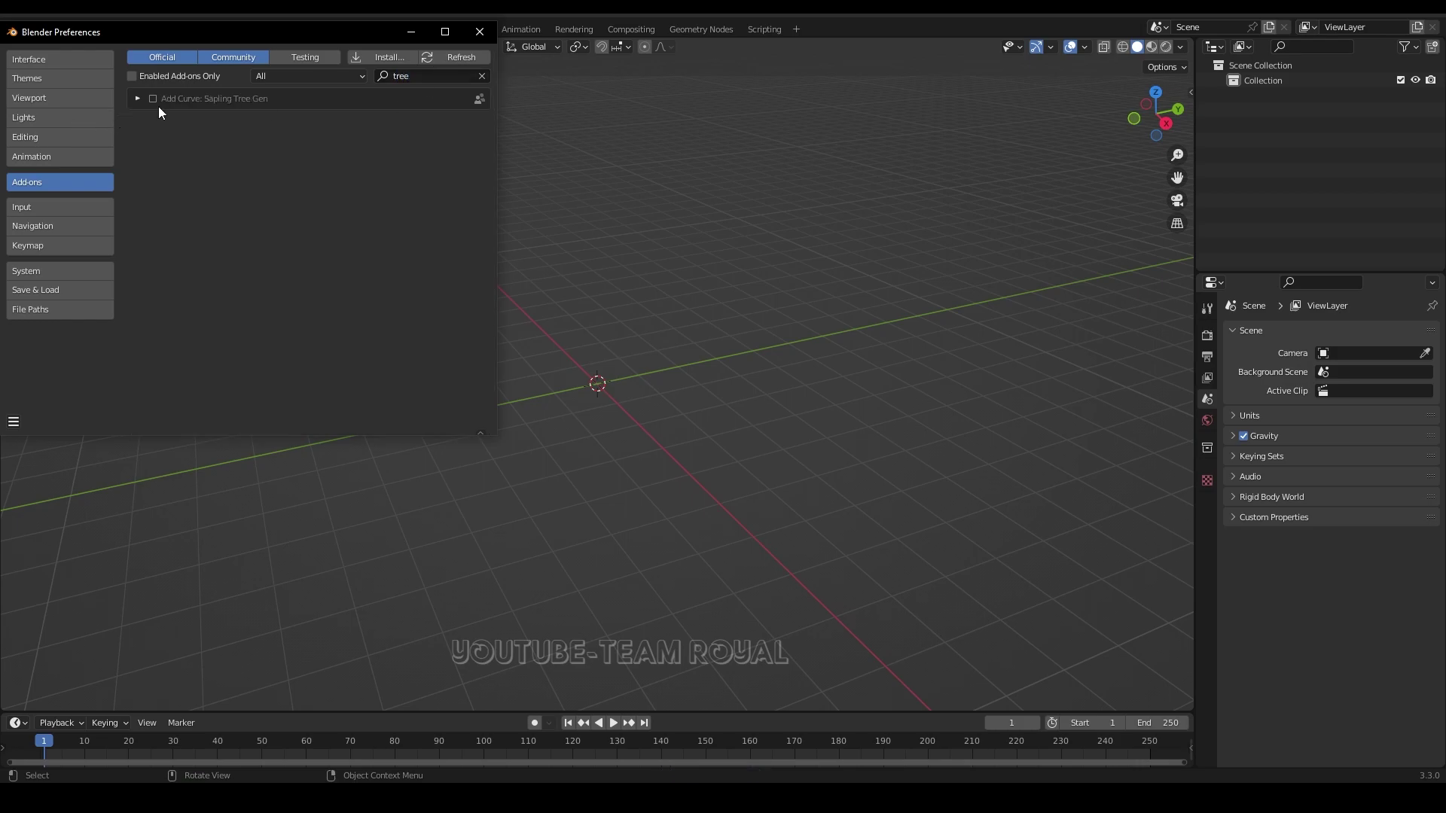
left_click(155, 100)
left_click(138, 99)
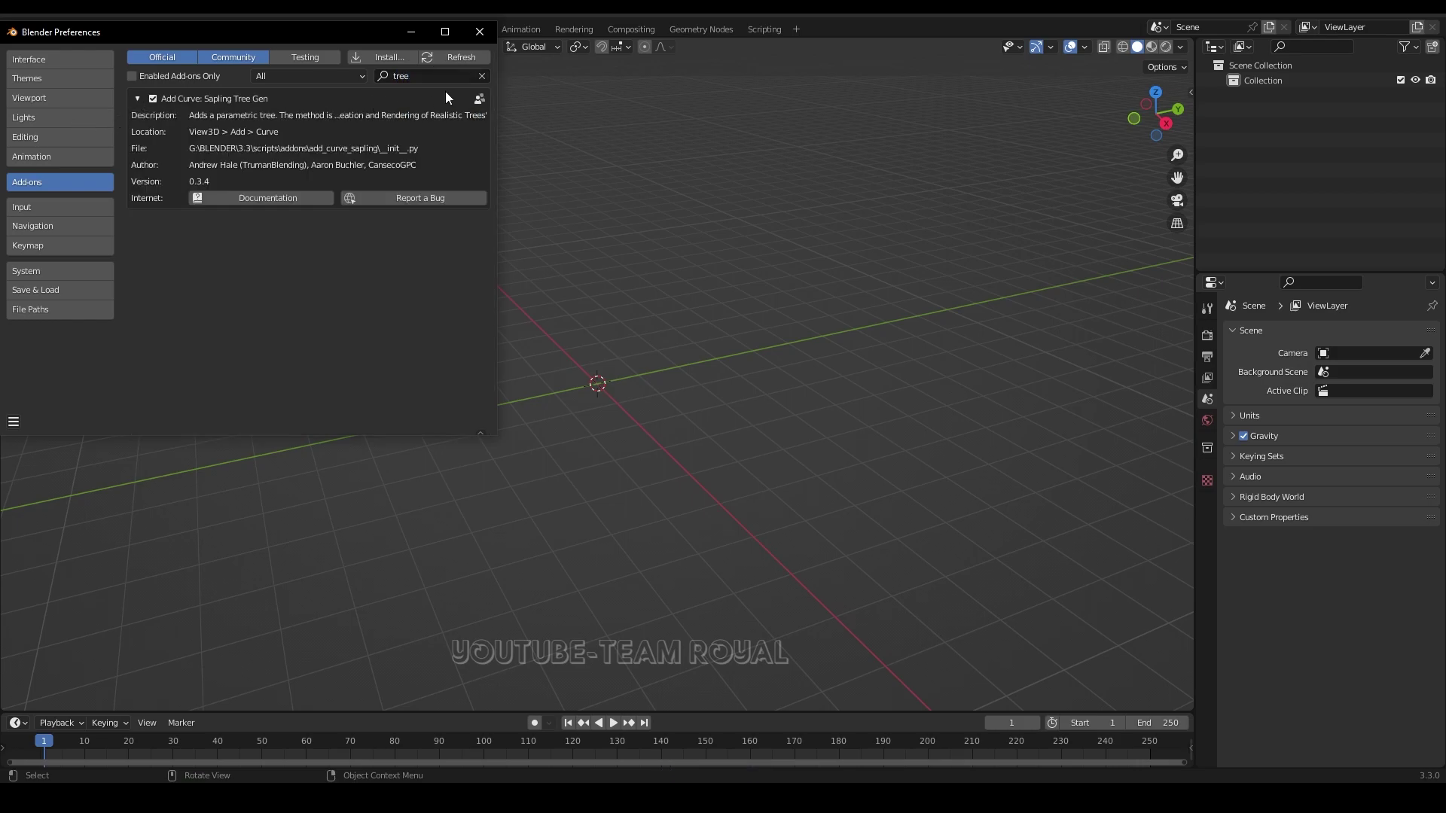
left_click(488, 29)
left_click(60, 30)
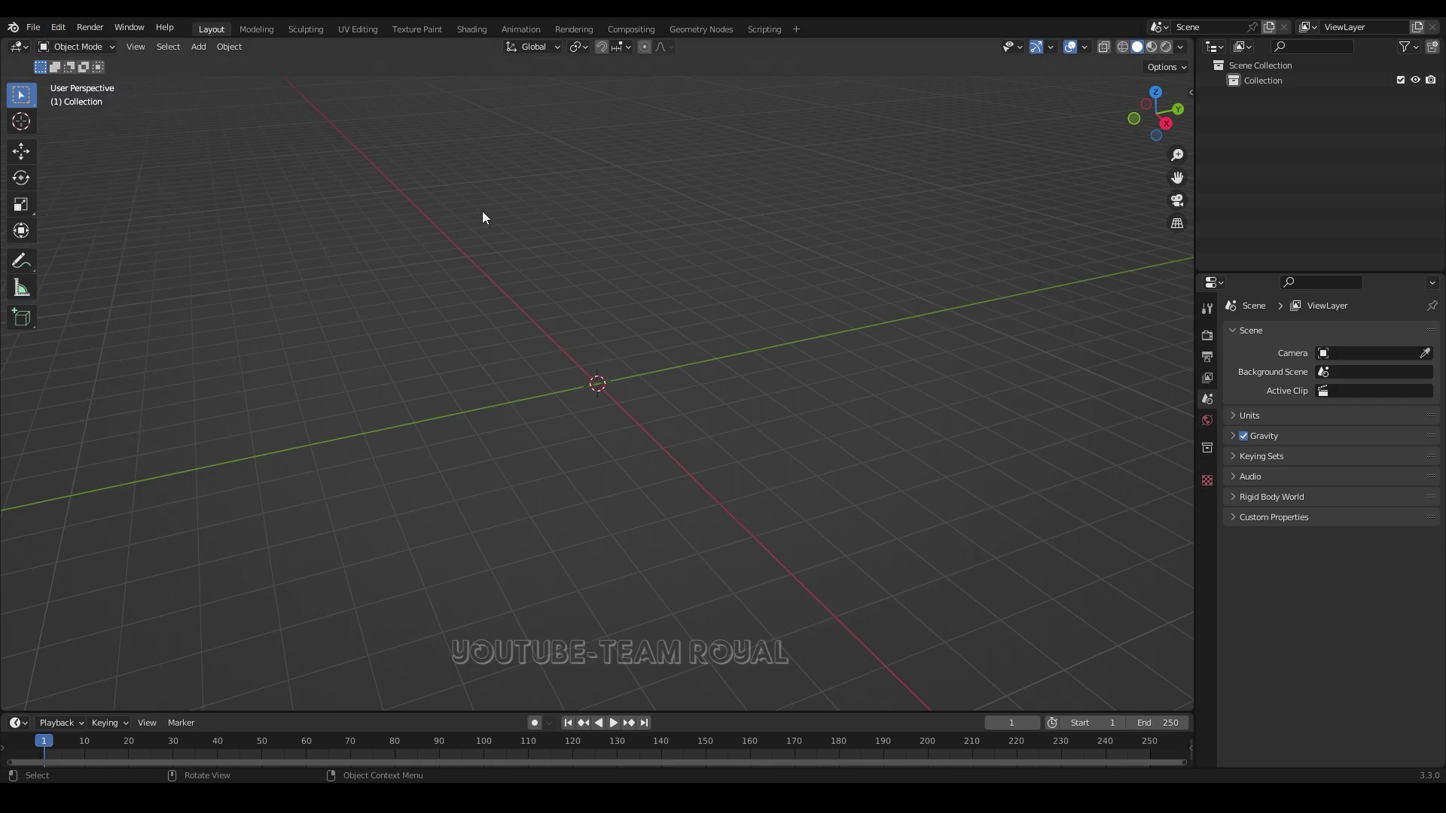
Add a Sapling Tree Gen curve tree, frame it in view, and expand its Add Tree settings.
left_click(199, 47)
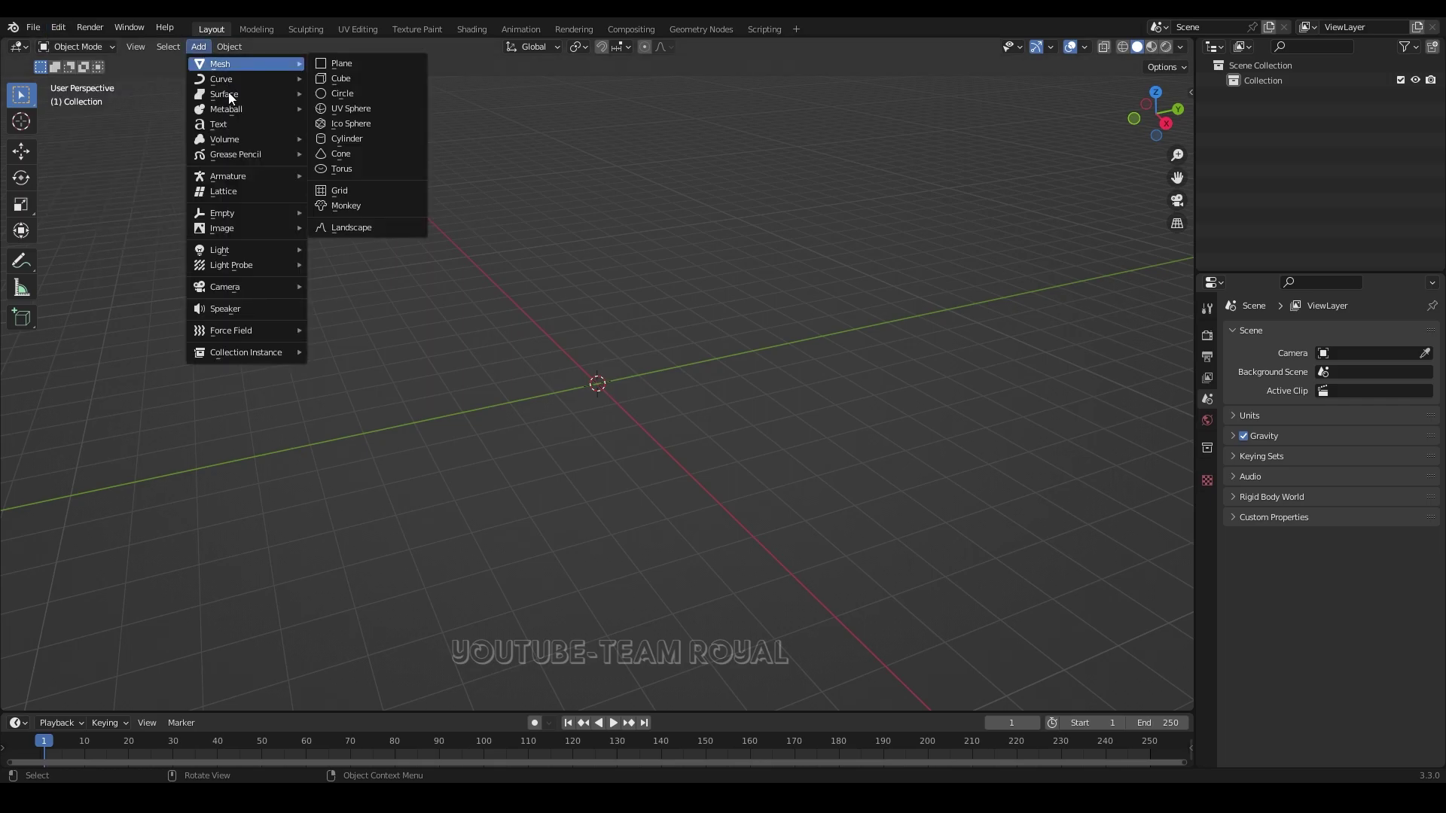
mouse_move(222, 79)
left_click(367, 179)
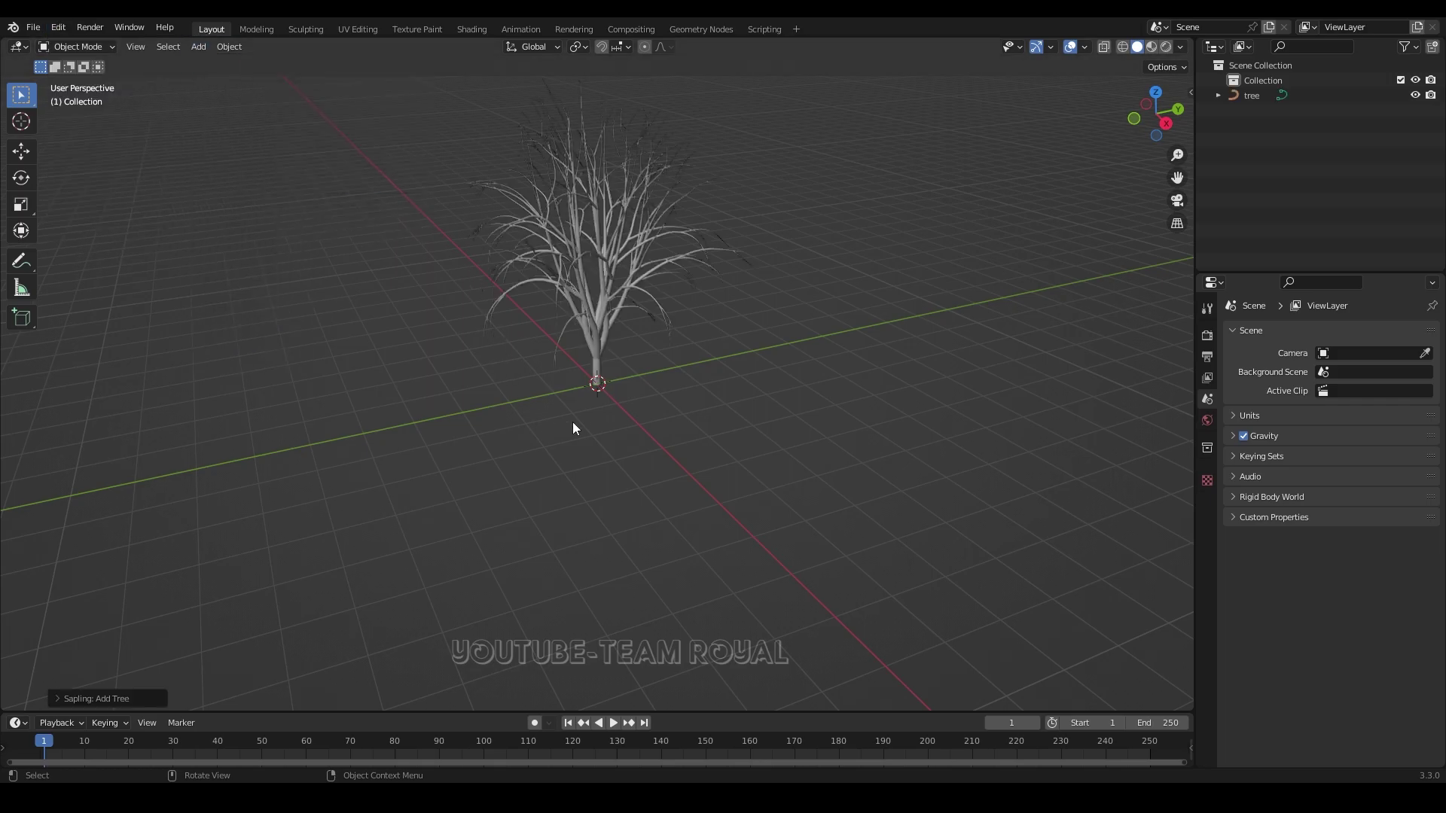
scroll(583, 414, "up", 4)
left_click_drag(1177, 177, 1177, 328)
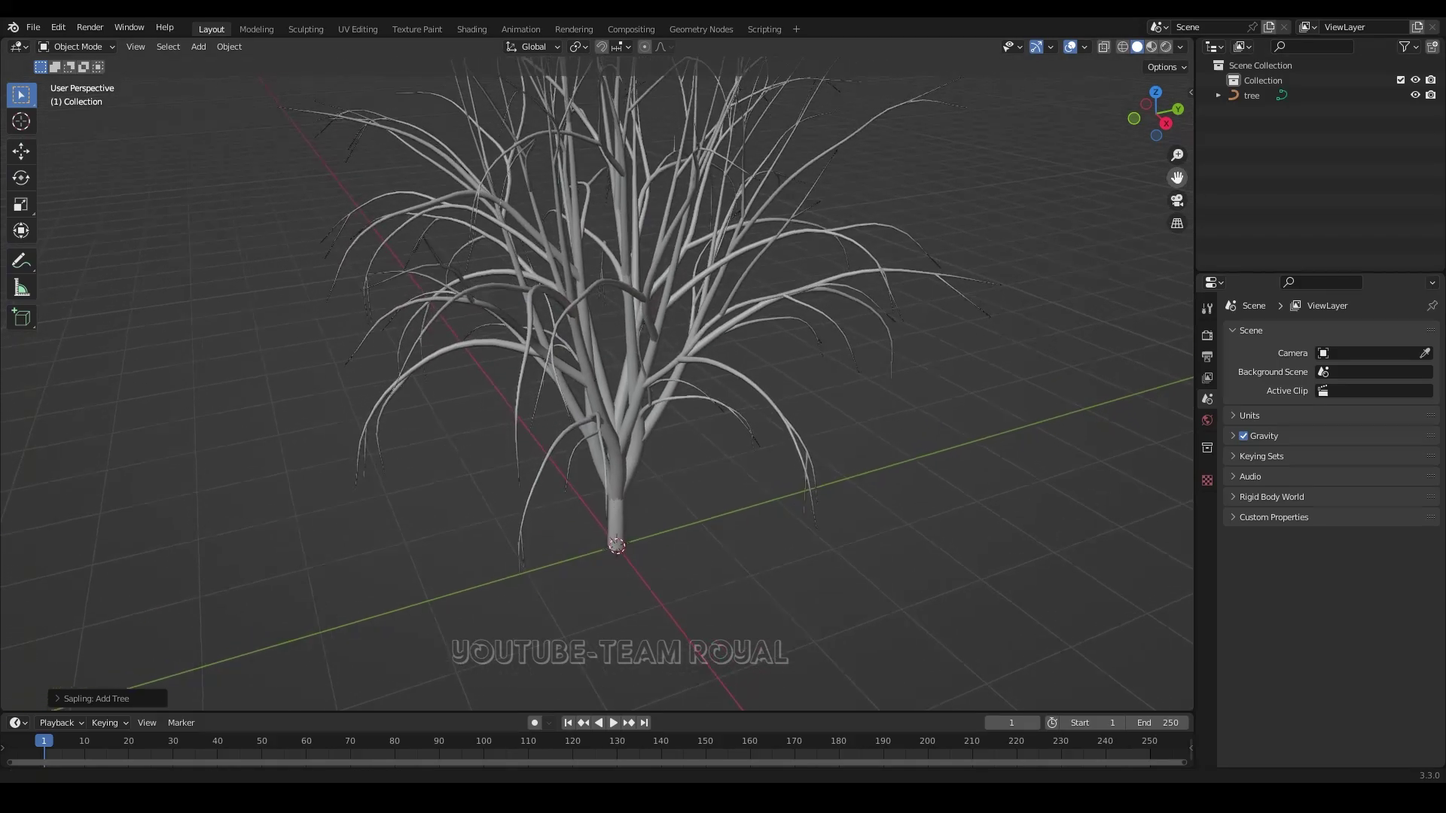
middle_click_drag(786, 400, 815, 349)
scroll(817, 362, "down", 2)
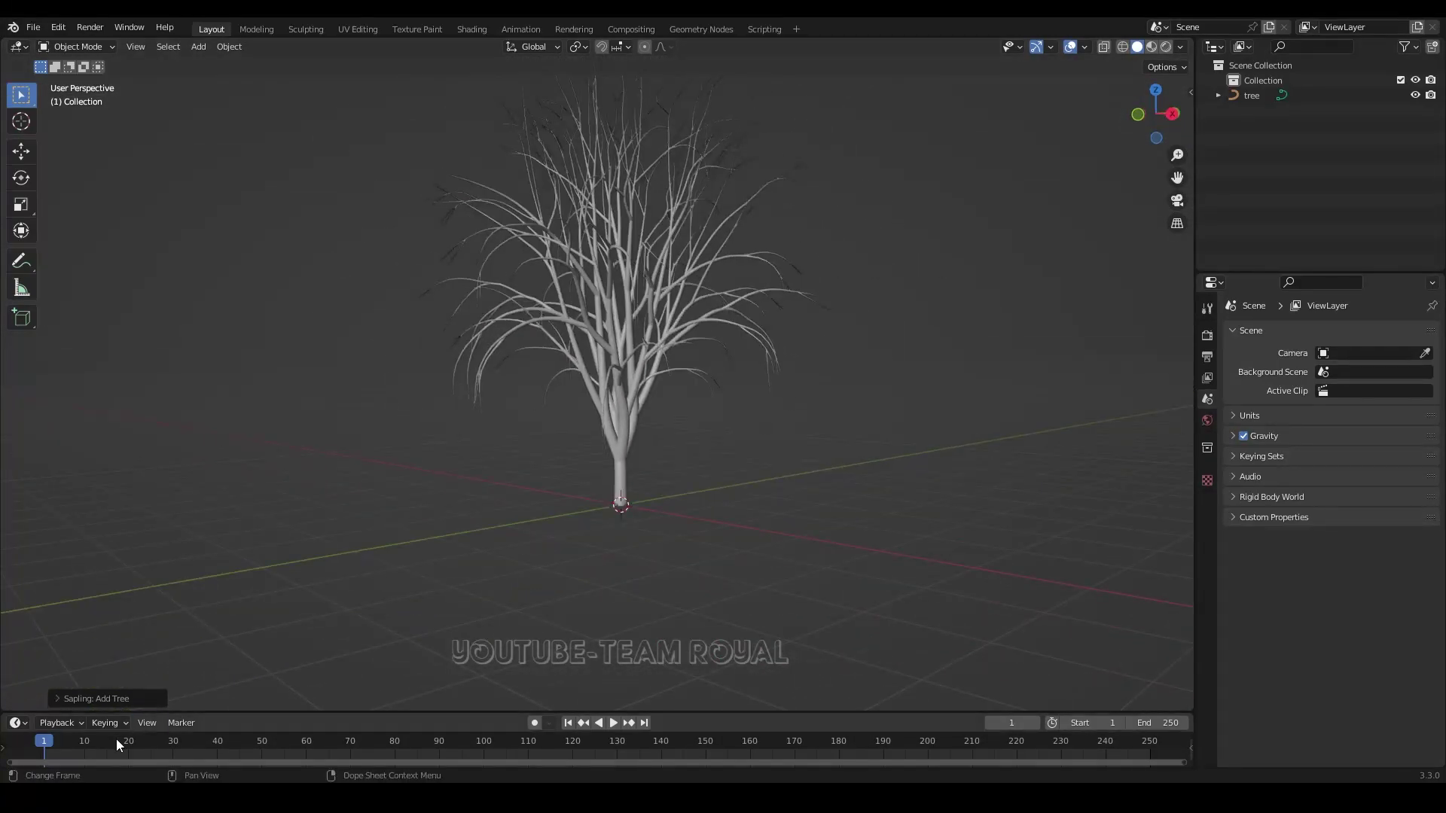
left_click(59, 701)
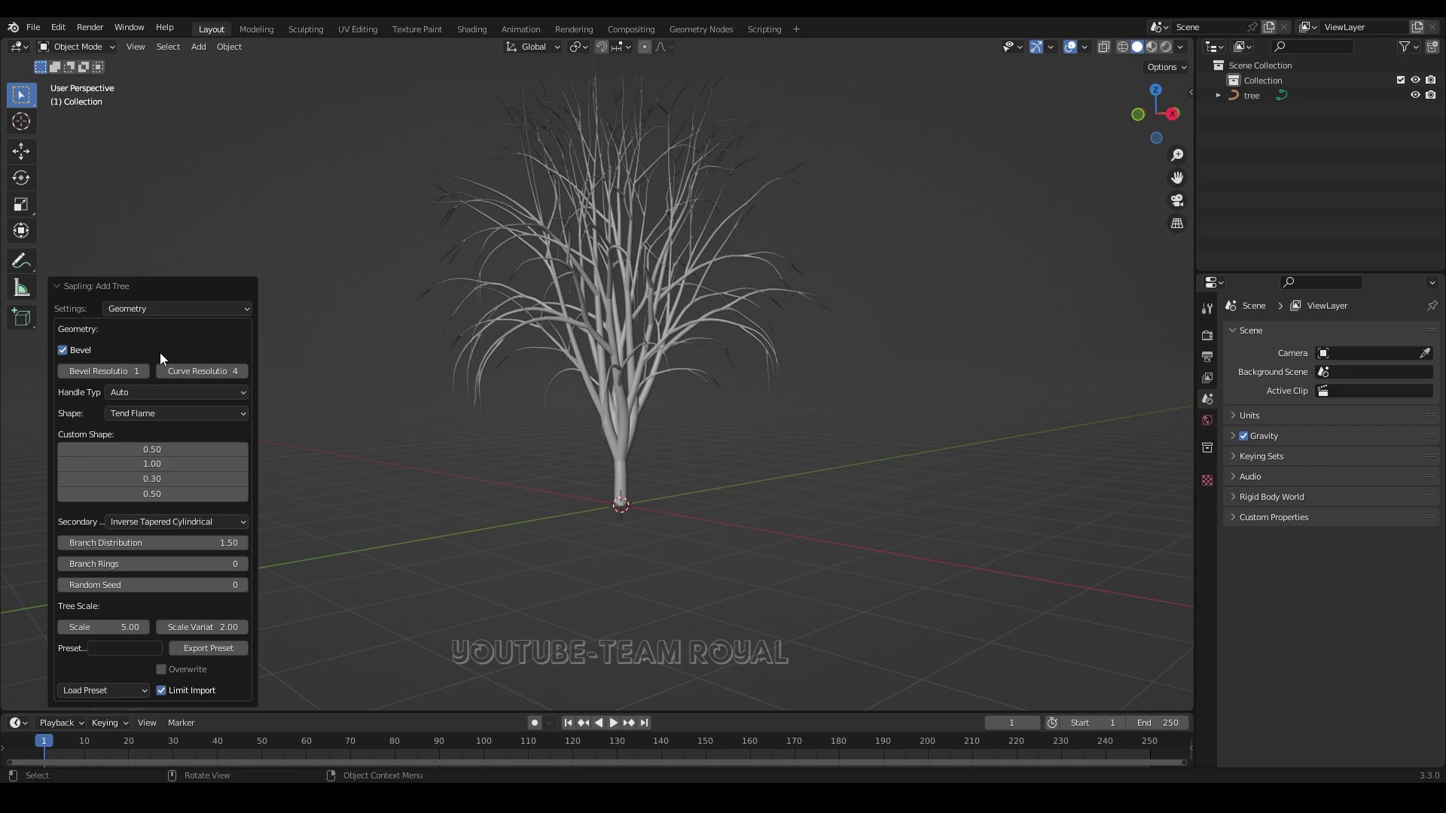
Load a couple of tree presets, ending on small_maple, and frame the maple.
left_click(113, 690)
left_click(106, 629)
left_click(113, 690)
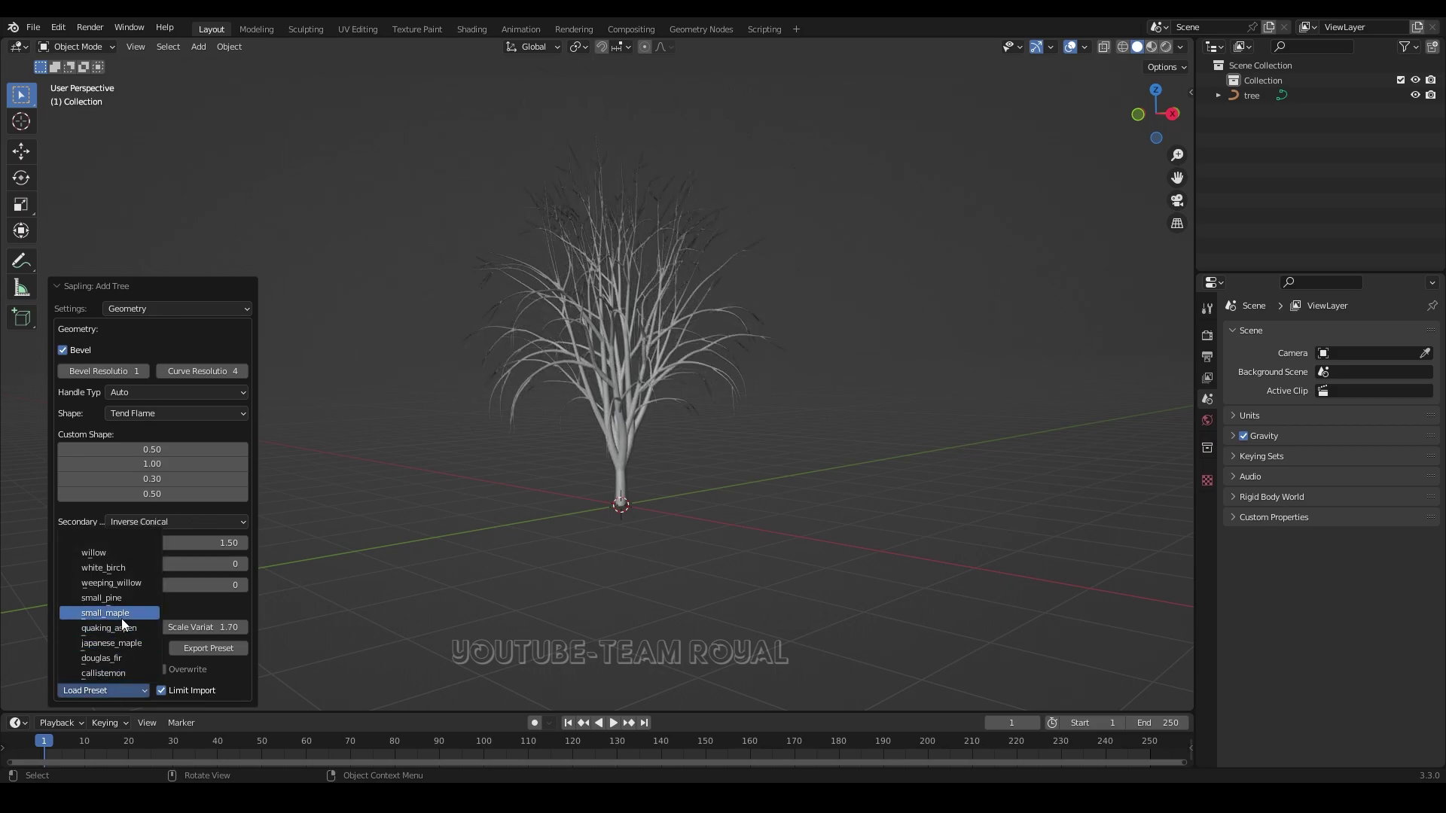
left_click(120, 613)
scroll(695, 446, "down", 3)
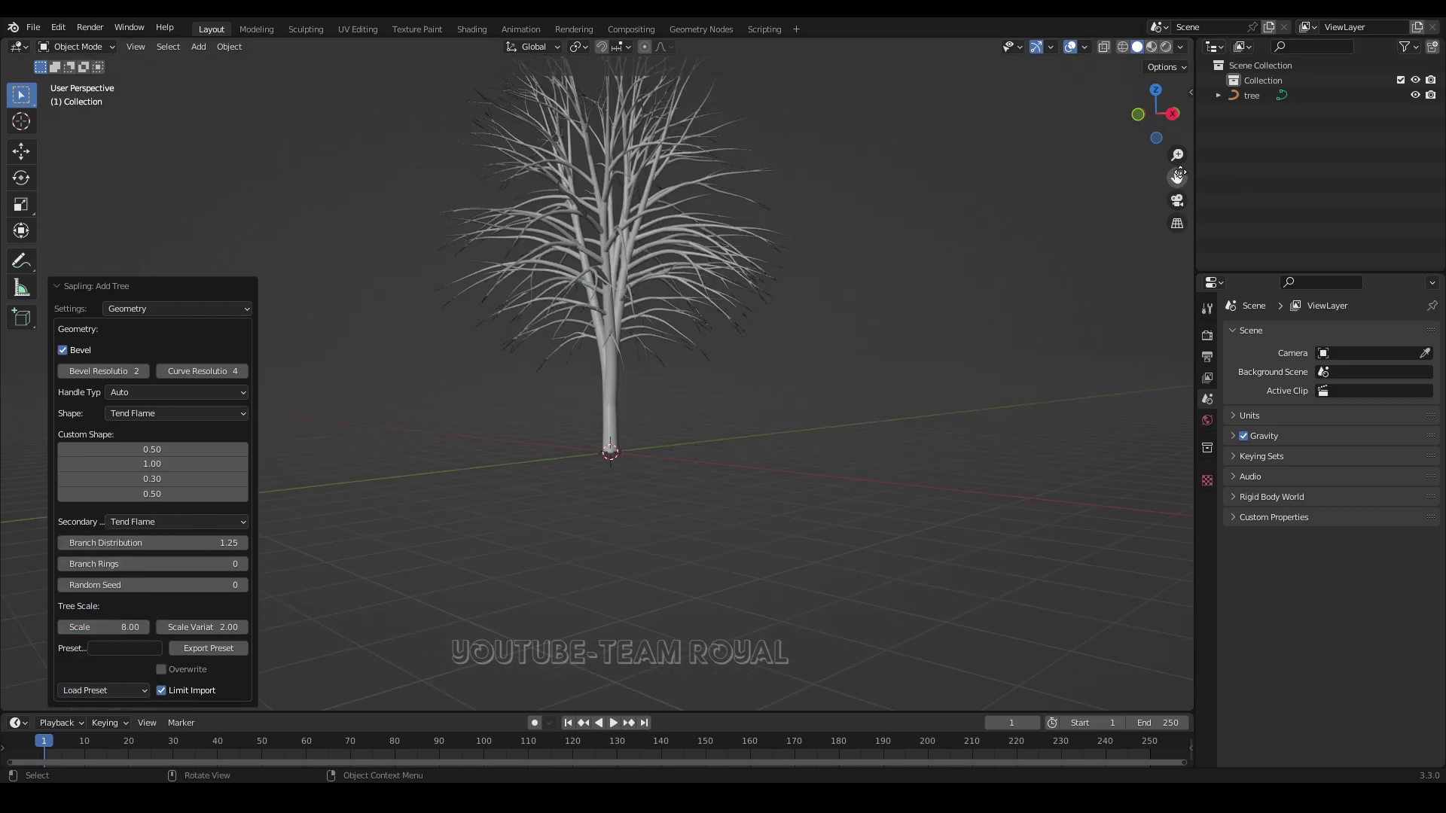
left_click_drag(1178, 176, 1179, 248)
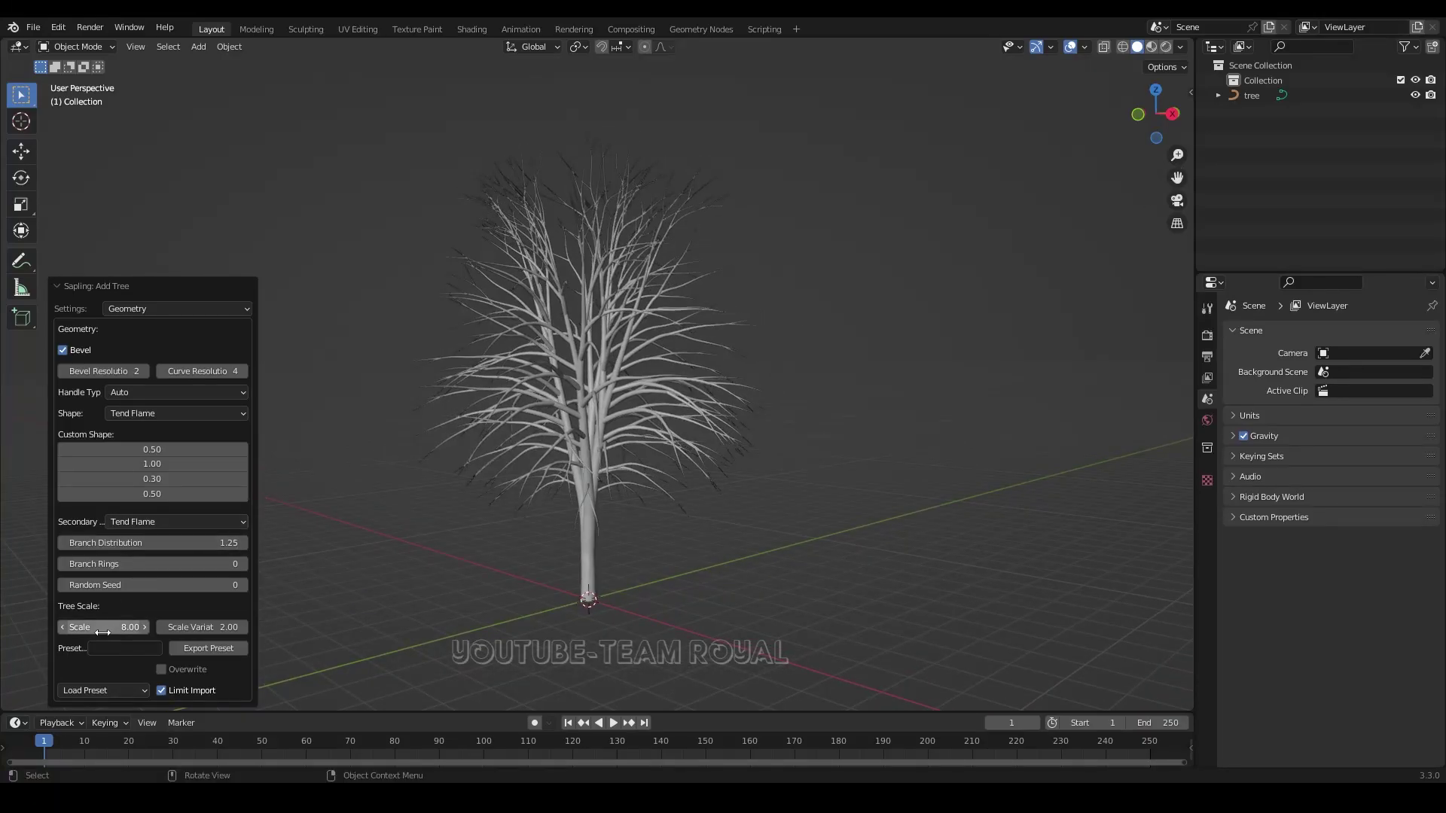
Try a small conifer preset and one that errors, then load white_birch.
left_click(106, 691)
left_click(113, 601)
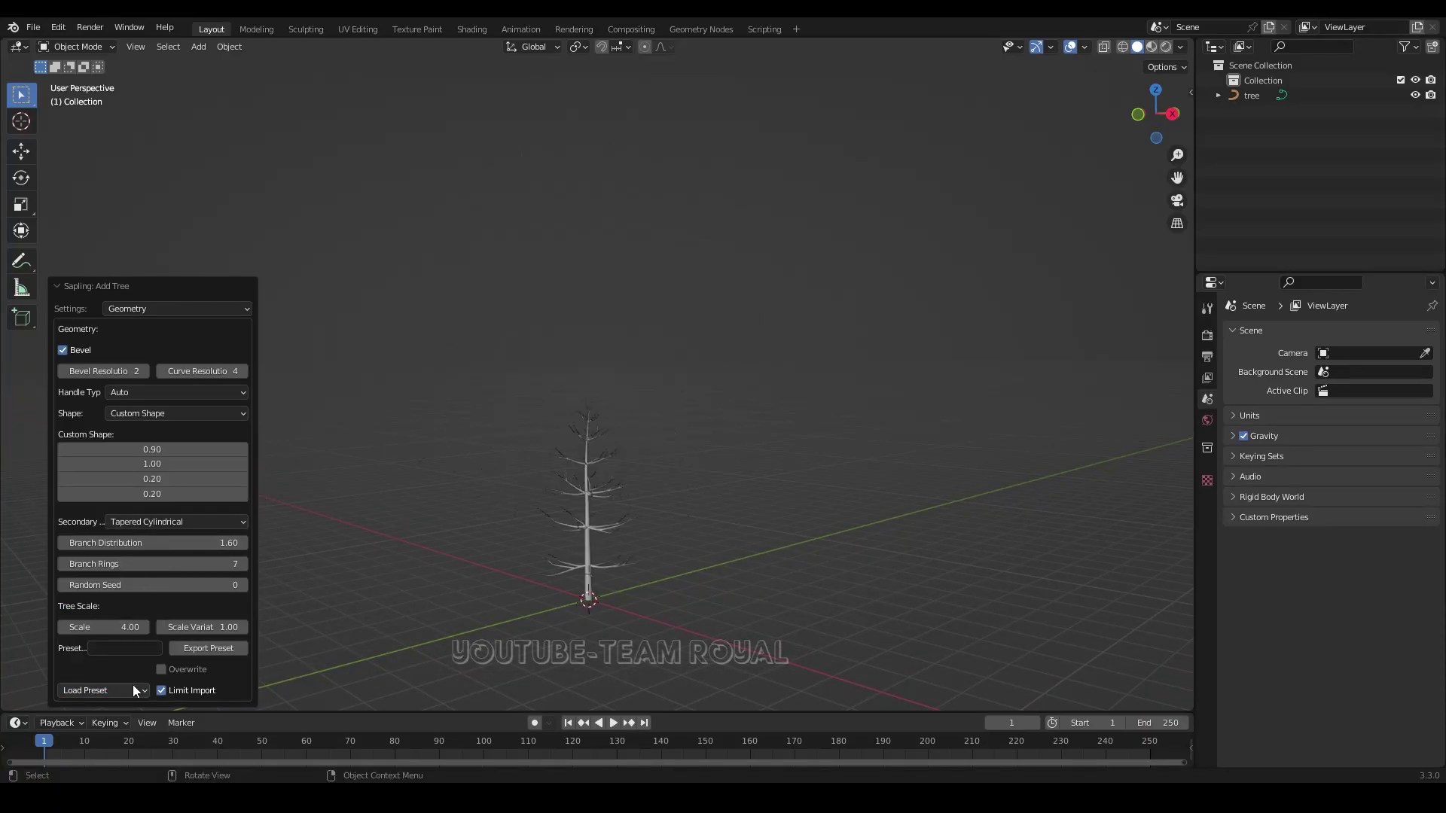
left_click(133, 685)
left_click(132, 556)
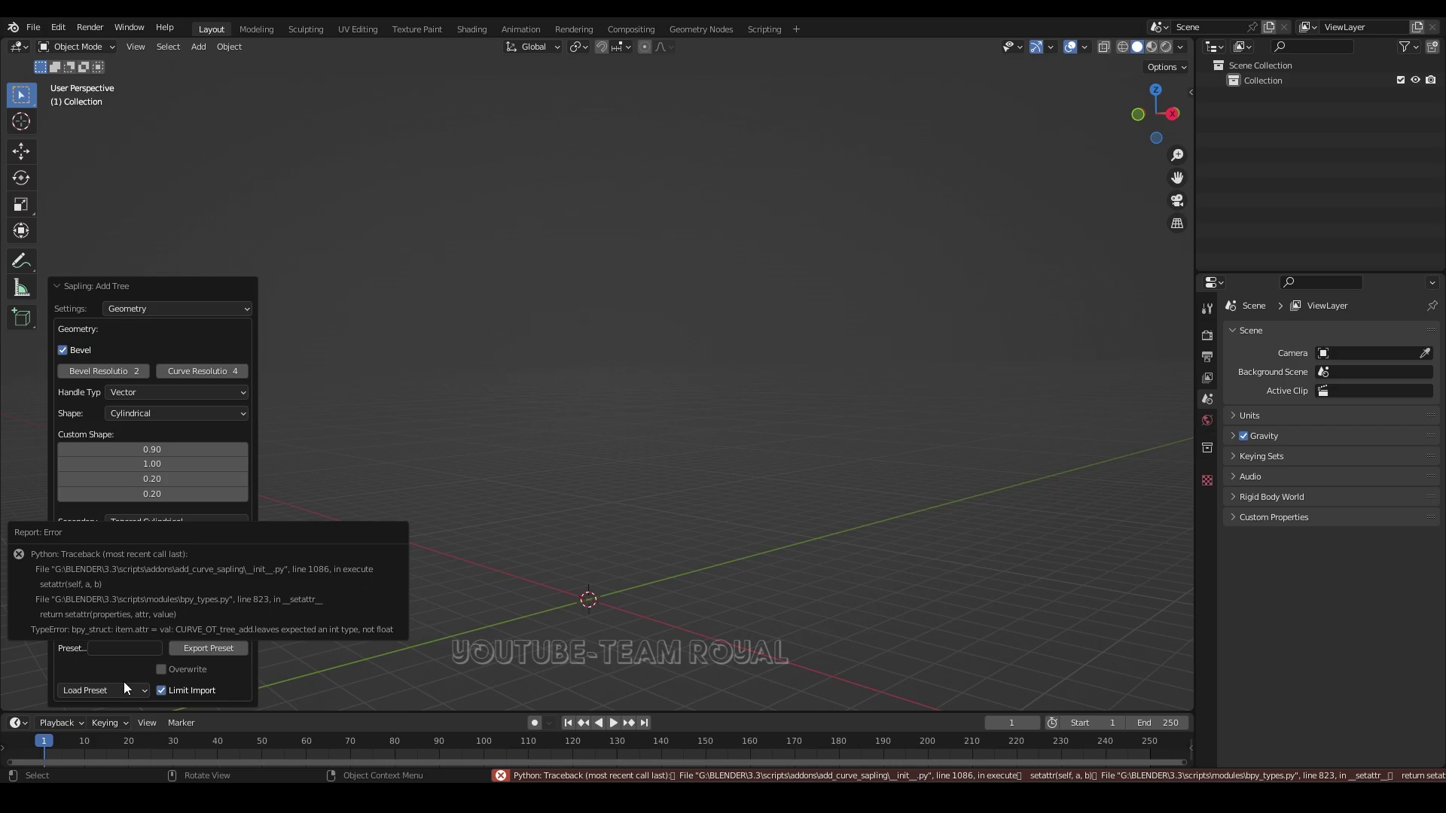
left_click(124, 685)
left_click(131, 566)
Cycle through more presets, including small_pine, and return to small_maple.
left_click(121, 687)
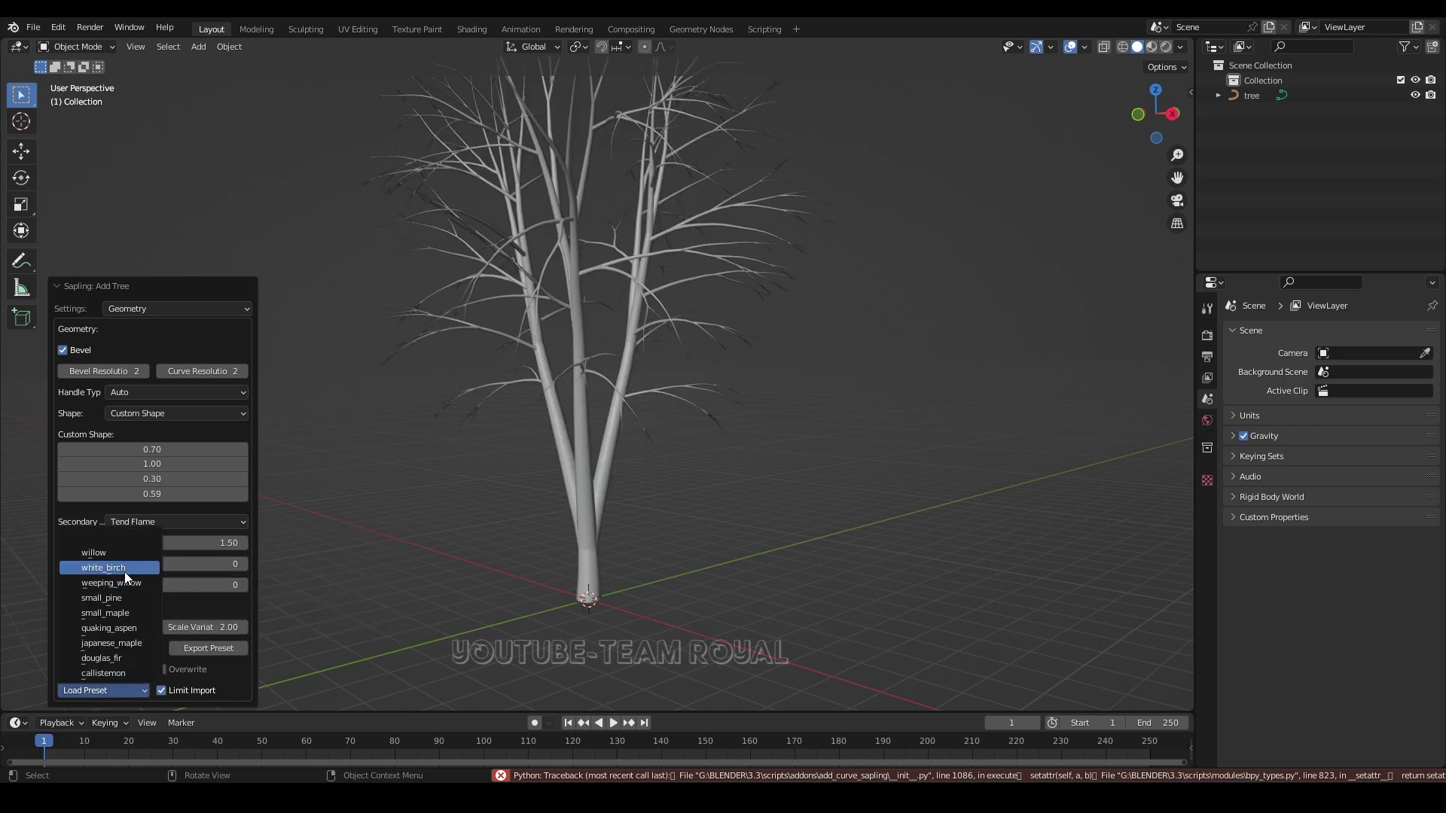
left_click(125, 572)
left_click(126, 693)
left_click(140, 584)
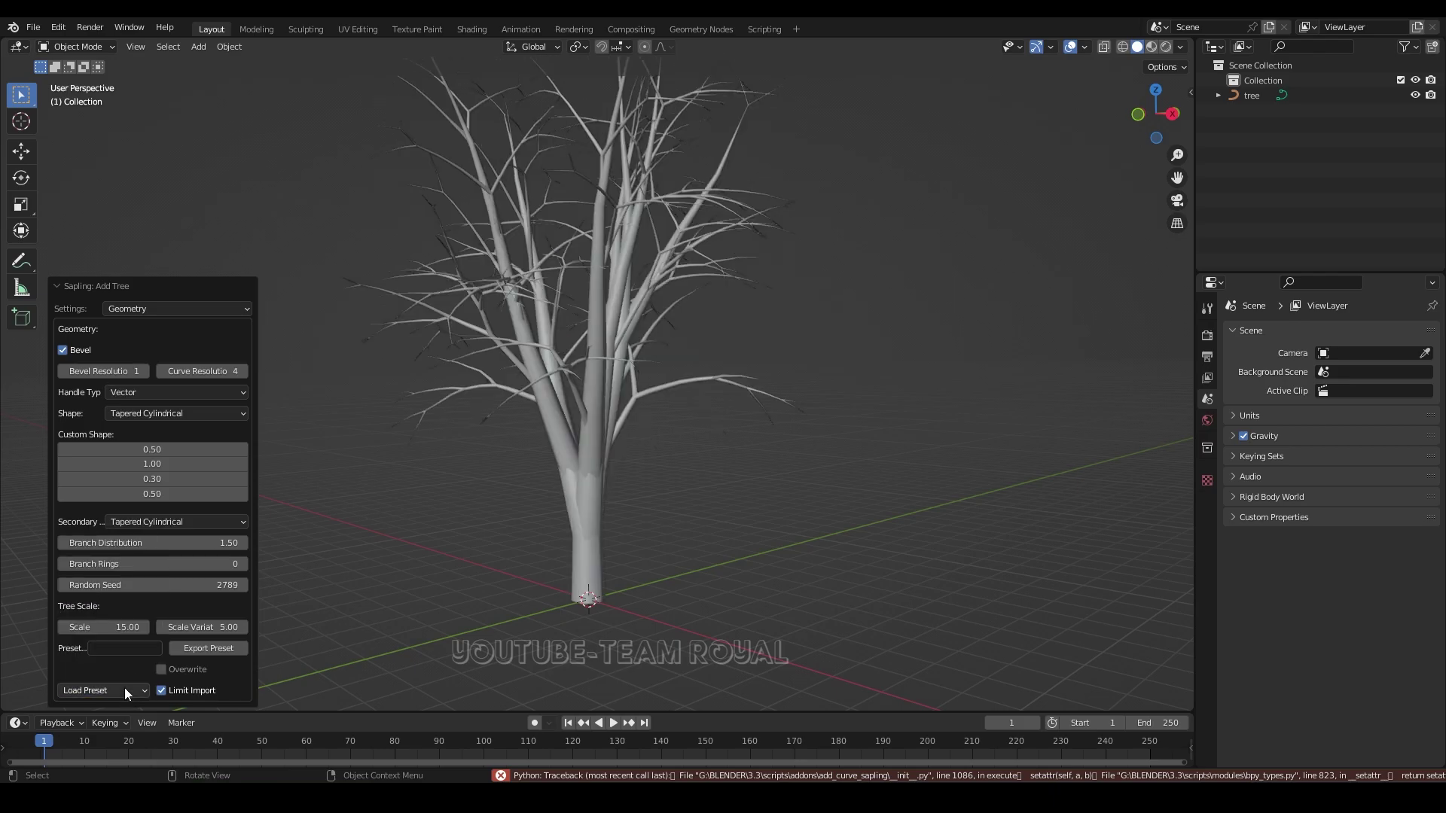
left_click(124, 692)
left_click(143, 600)
left_click(121, 693)
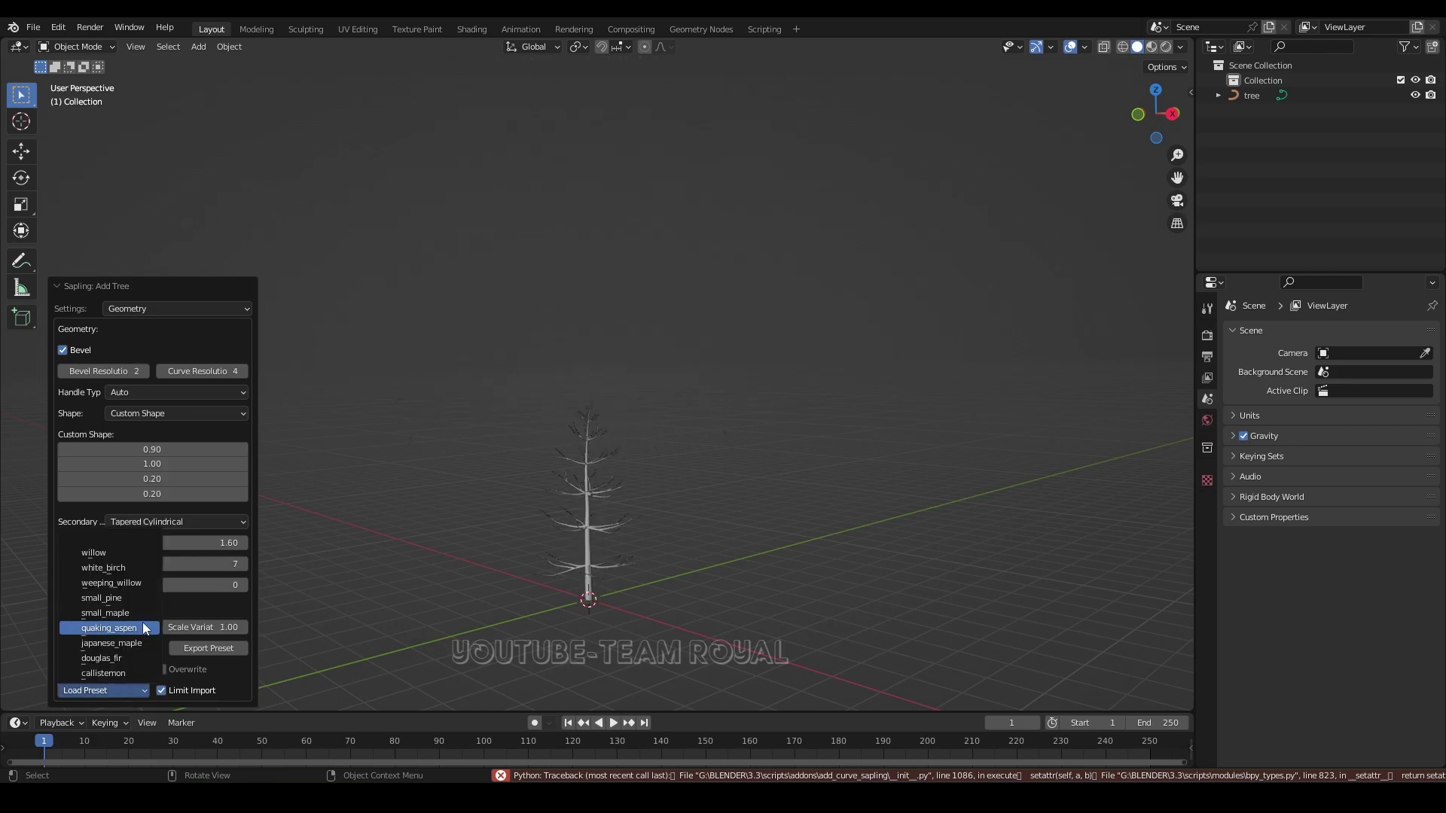
left_click(143, 613)
Load the quaking_aspen, japanese_maple, then douglas_fir presets.
left_click(144, 689)
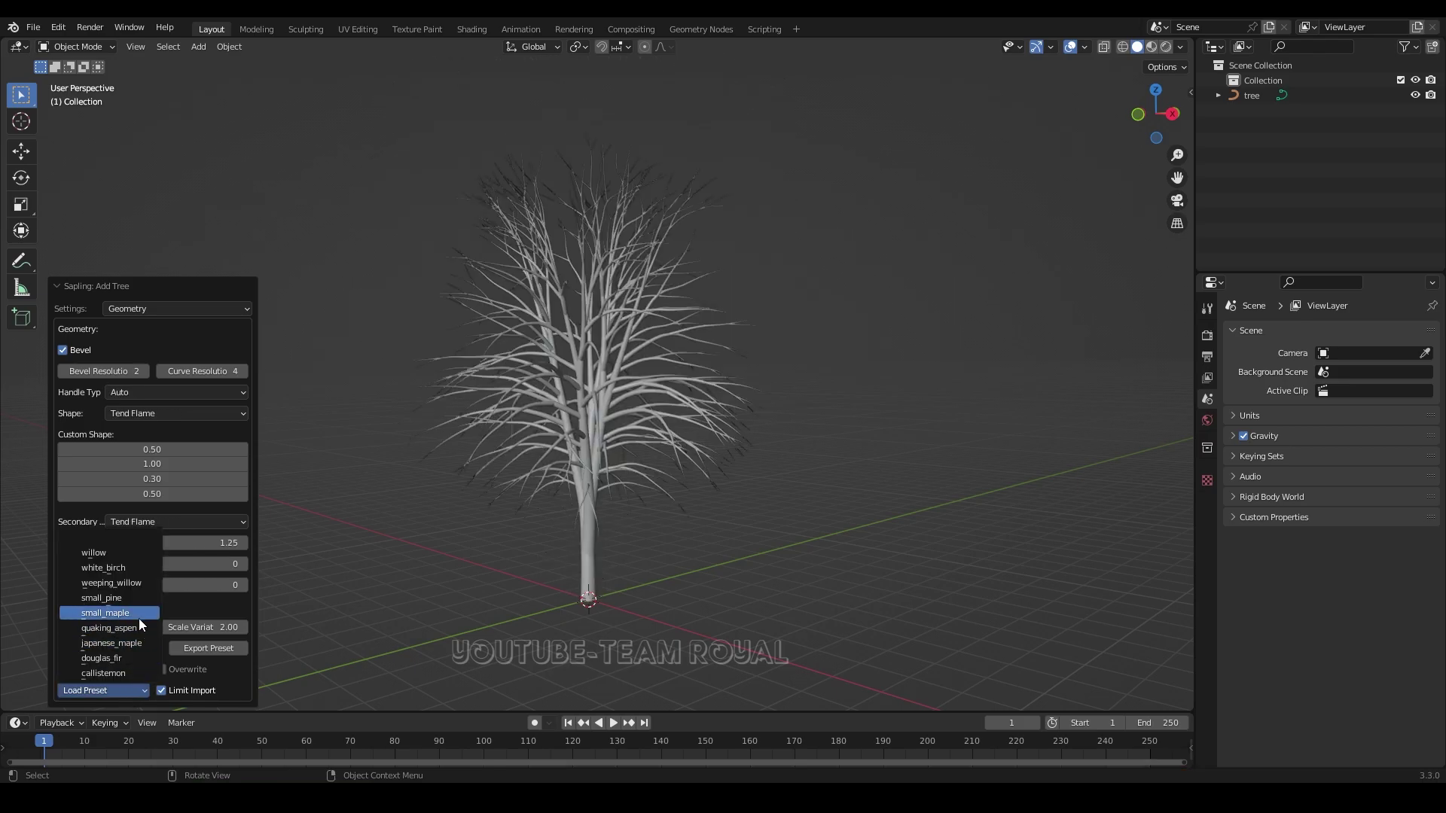
left_click(139, 629)
left_click(129, 689)
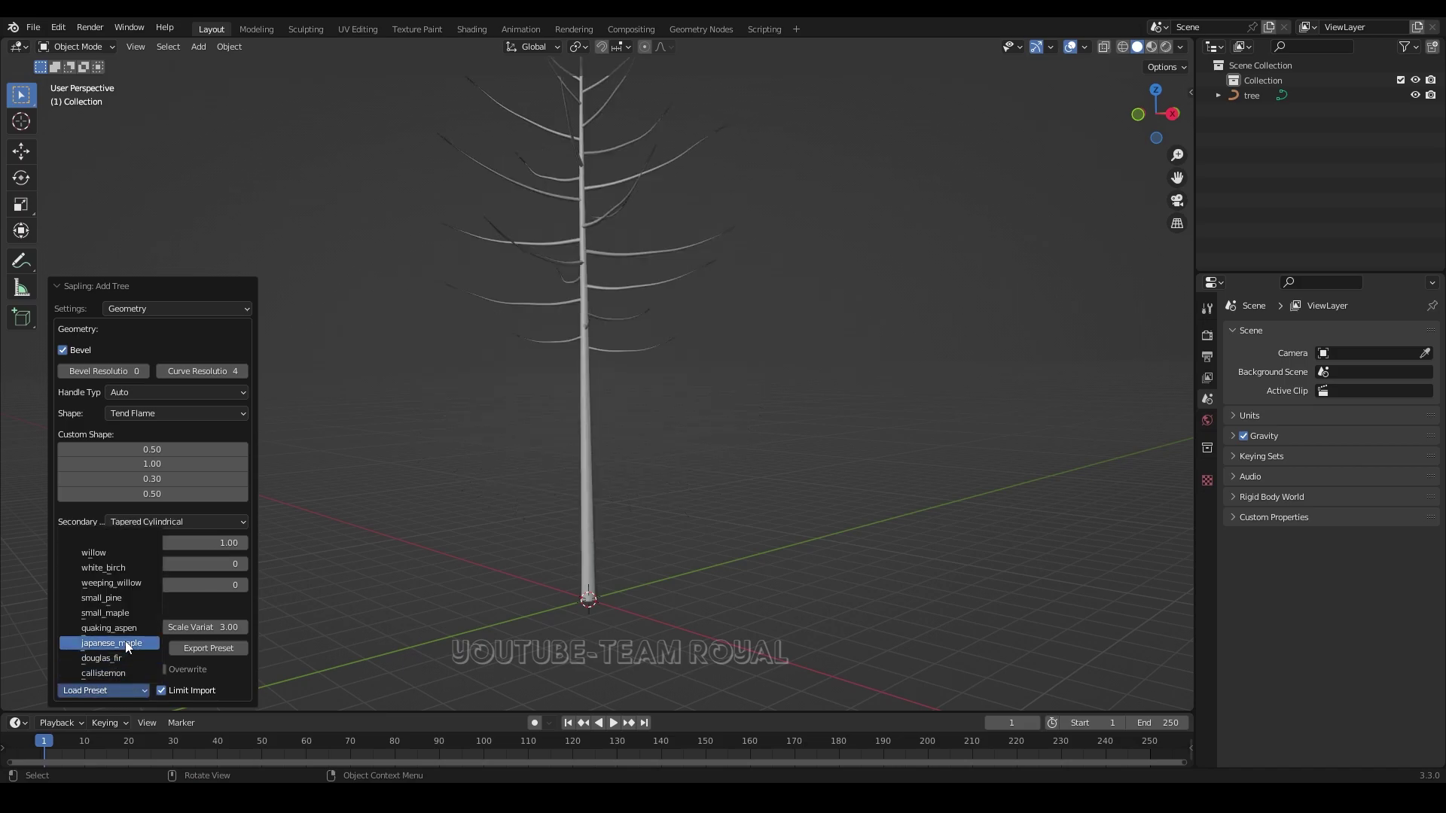
left_click(126, 644)
left_click(130, 691)
left_click(129, 661)
Load another tree preset and zoom in to centre the tree.
left_click(133, 689)
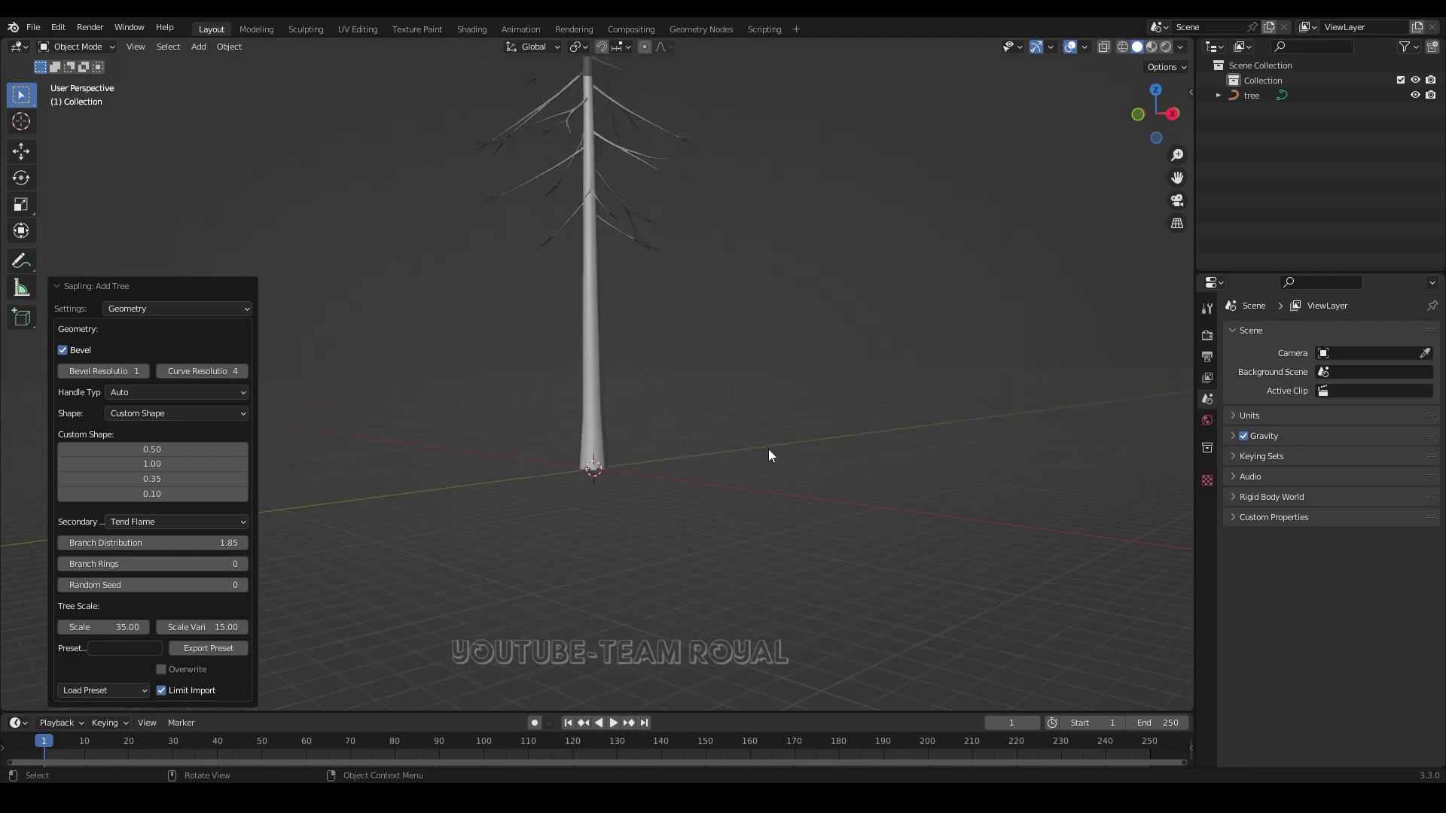
left_click(133, 690)
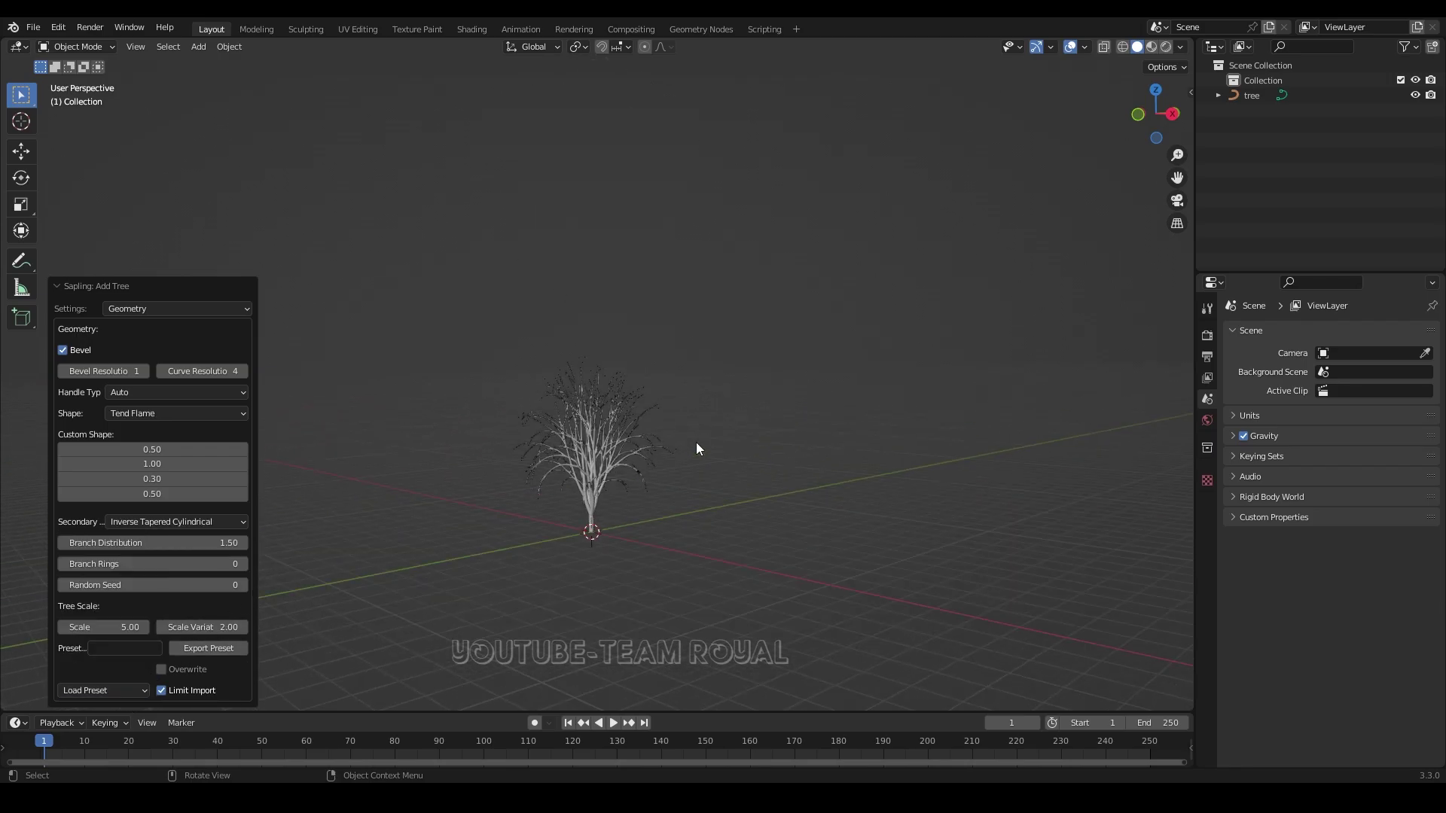
scroll(696, 443, "up", 3)
scroll(691, 455, "up", 2)
left_click_drag(1177, 177, 1182, 106)
Try two more tree presets while adjusting the zoom.
left_click(95, 691)
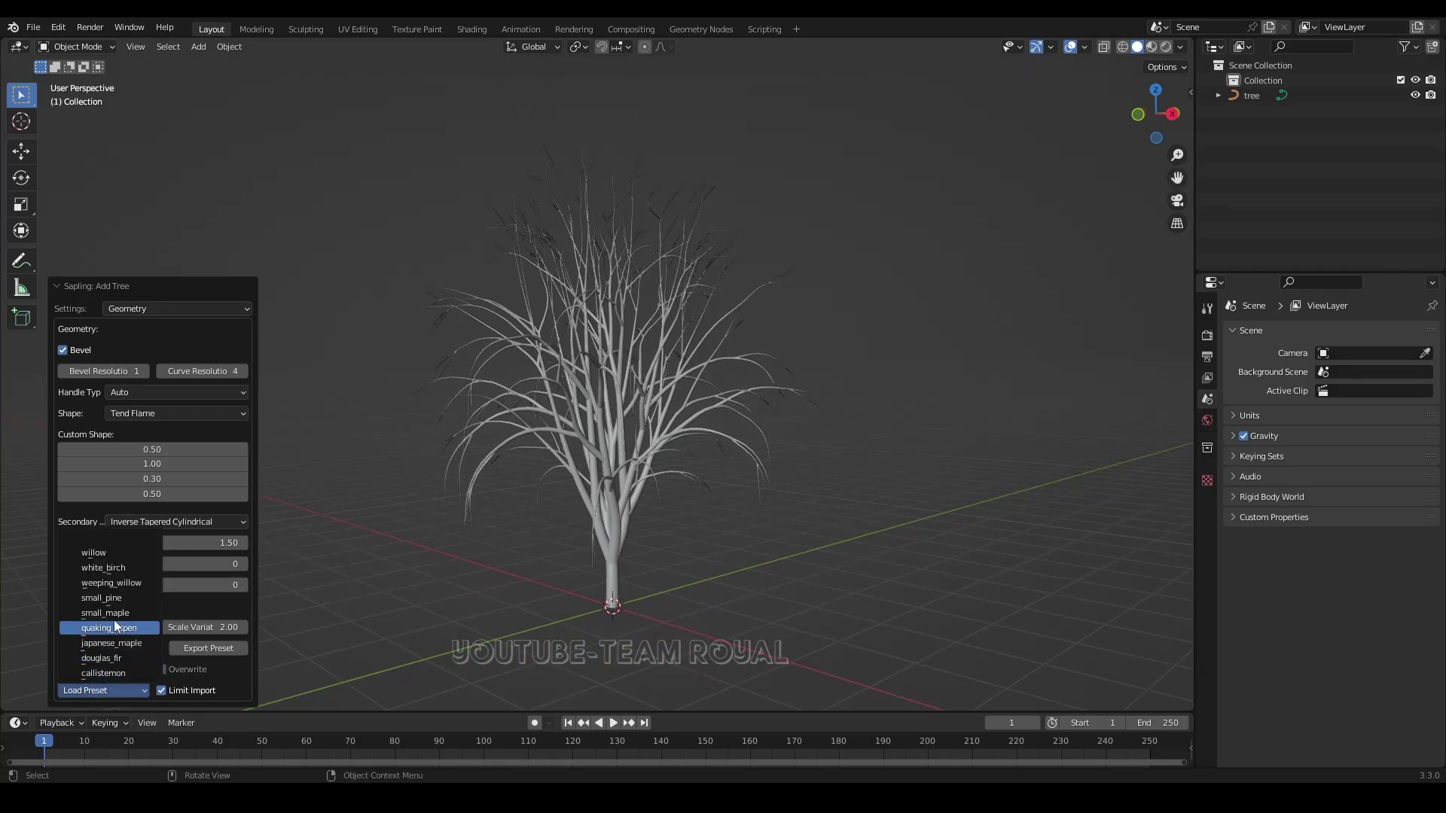
left_click(105, 583)
scroll(569, 515, "down", 4)
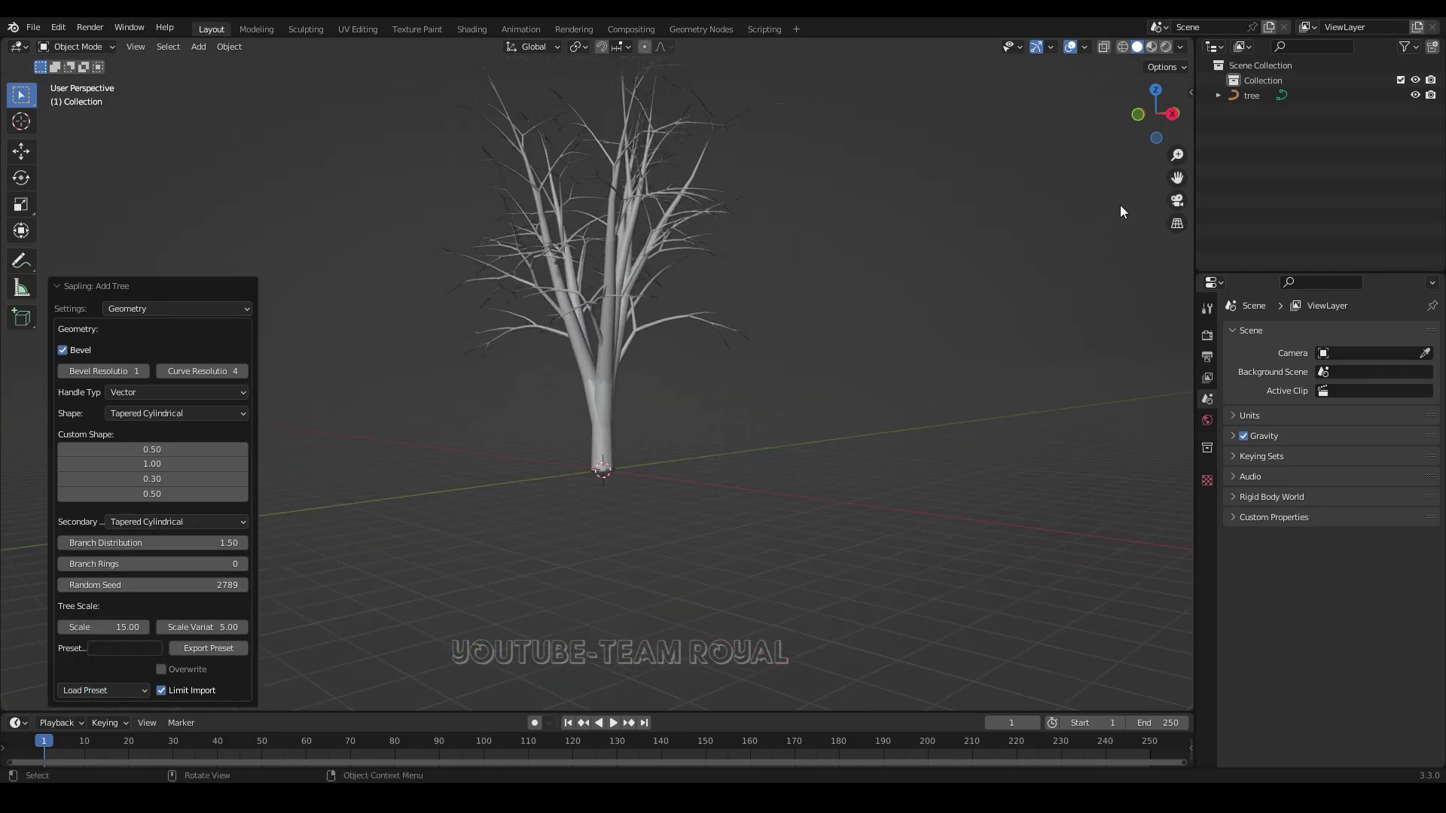
scroll(634, 536, "up", 2)
scroll(635, 536, "up", 1)
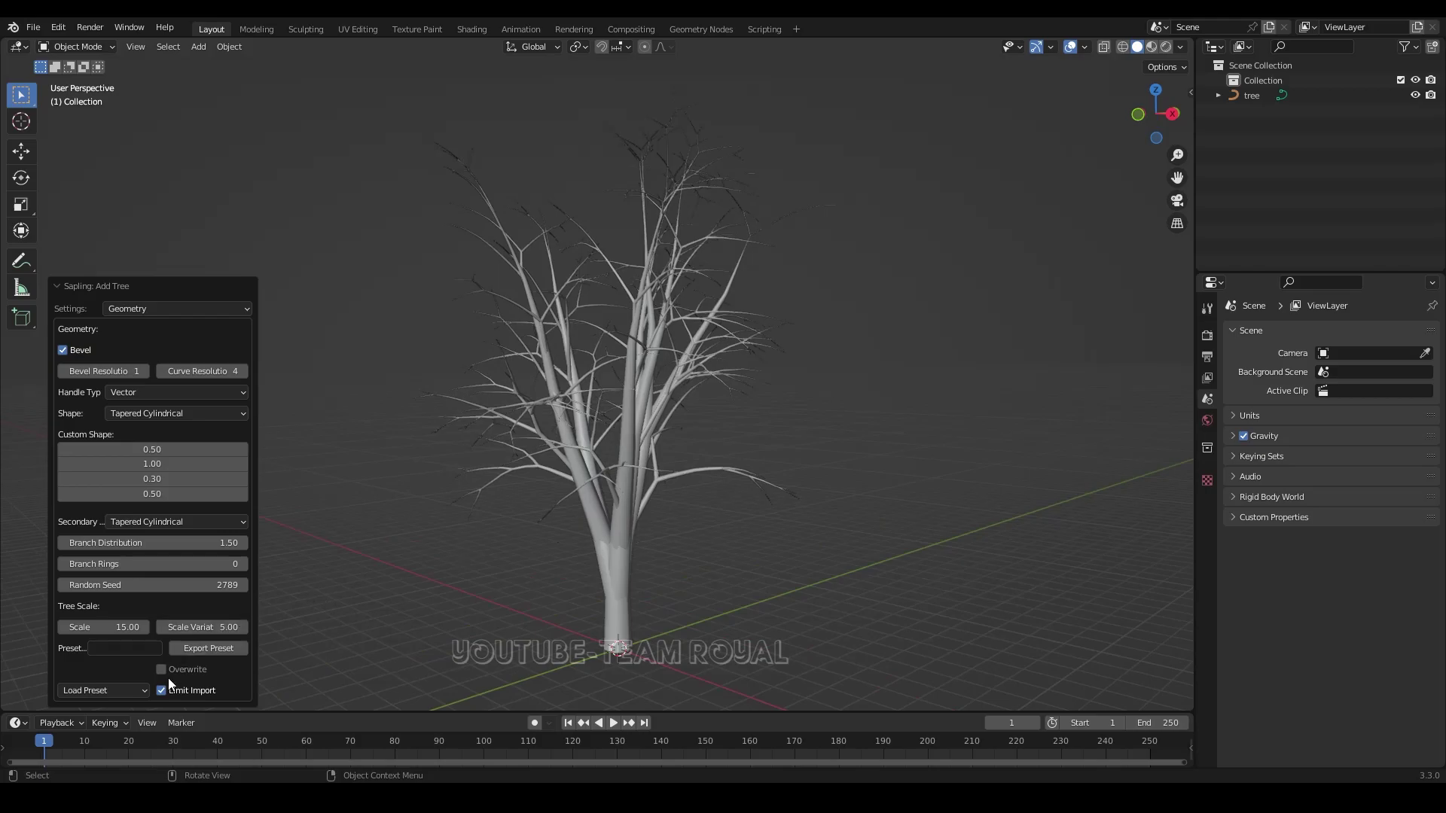
left_click(83, 691)
left_click(117, 643)
Load quaking_aspen, then settle on small_pine and zoom in along its trunk.
left_click(143, 692)
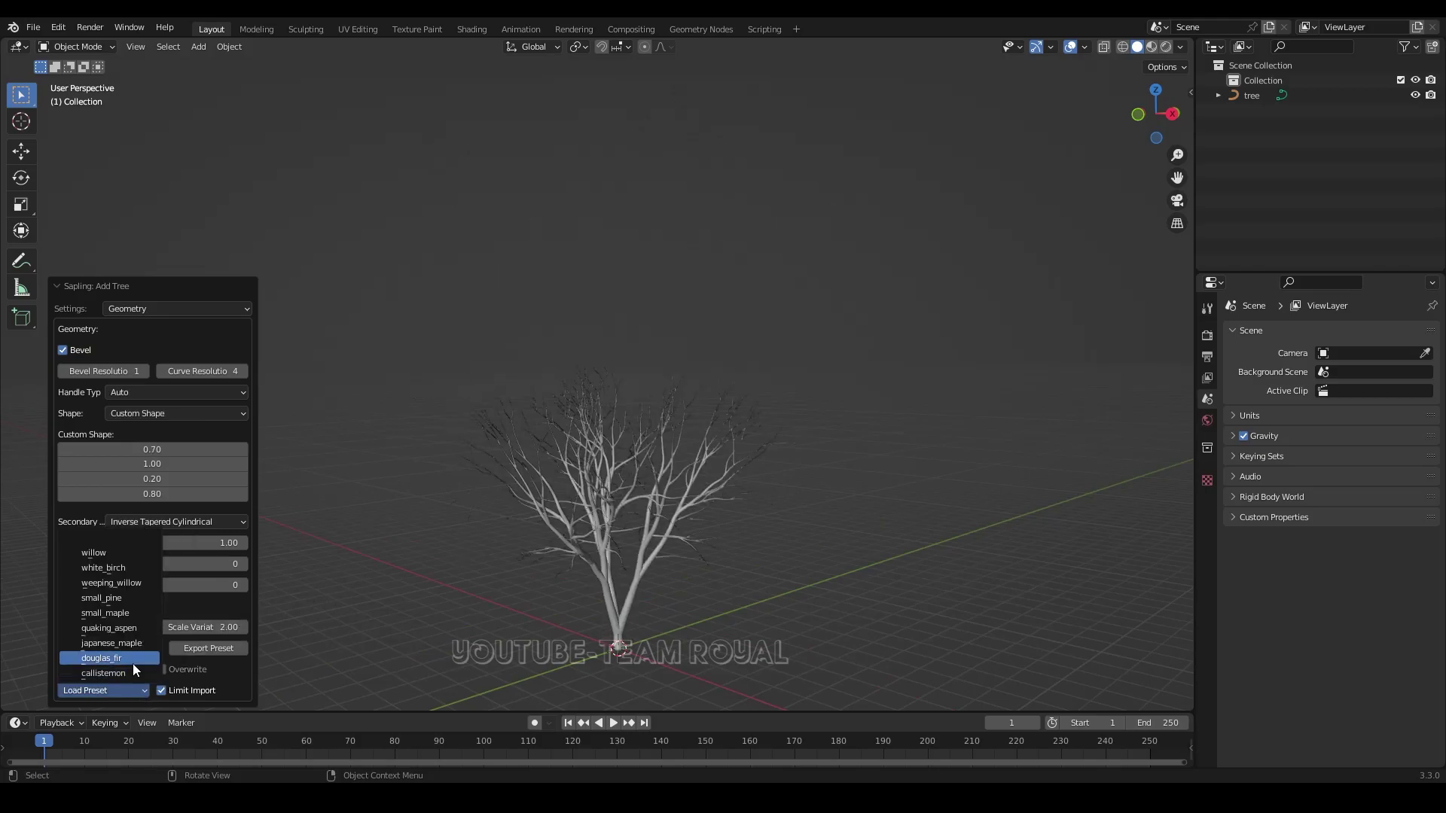
left_click(137, 628)
mouse_move(656, 487)
middle_mouse_down()
mouse_move(712, 464)
mouse_move(781, 485)
middle_mouse_up()
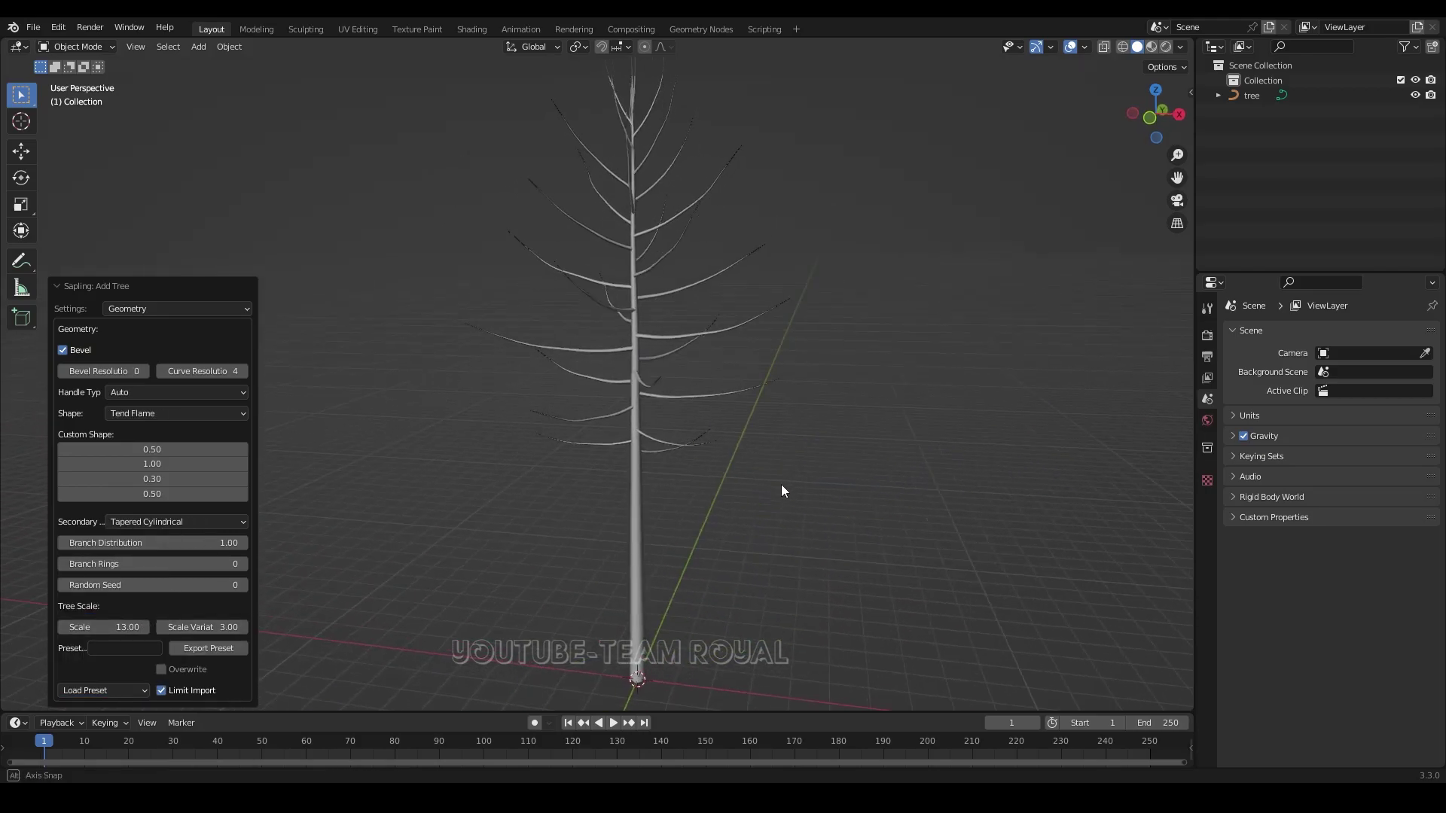
left_click(112, 696)
left_click(113, 601)
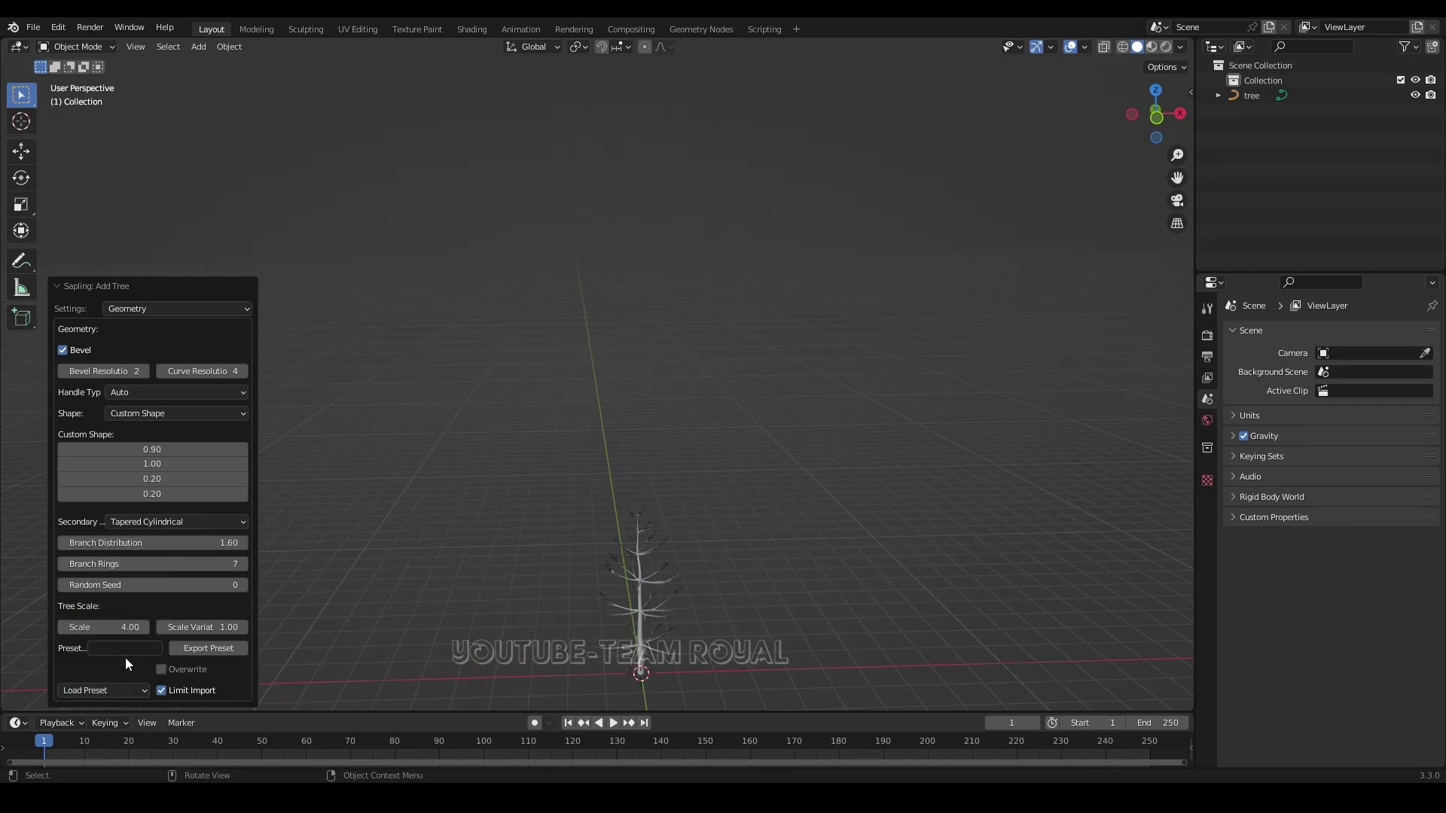
left_click_drag(1178, 177, 1177, 106)
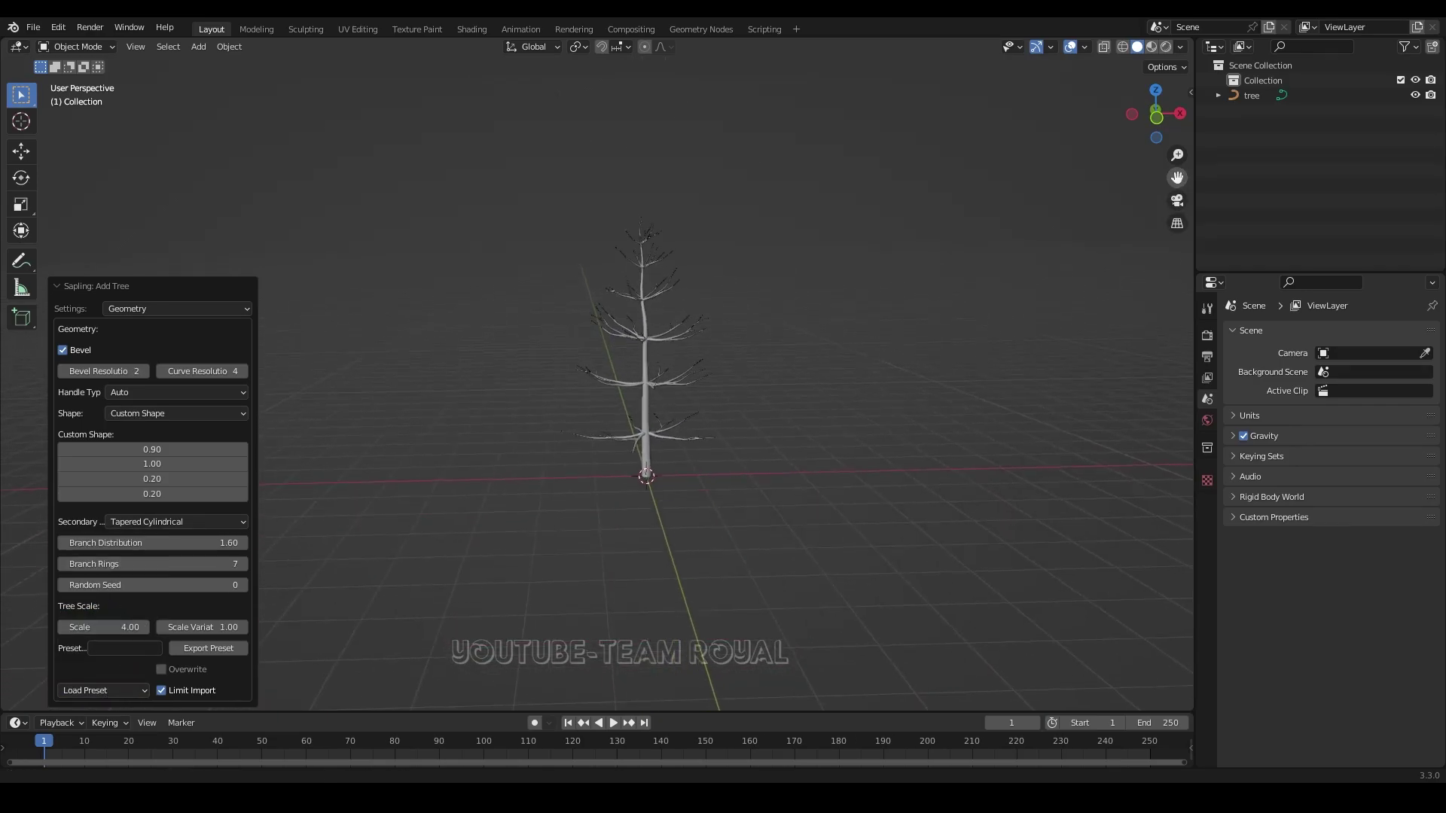
scroll(748, 426, "up", 3)
scroll(748, 425, "up", 2)
left_click_drag(1177, 178, 1137, 241)
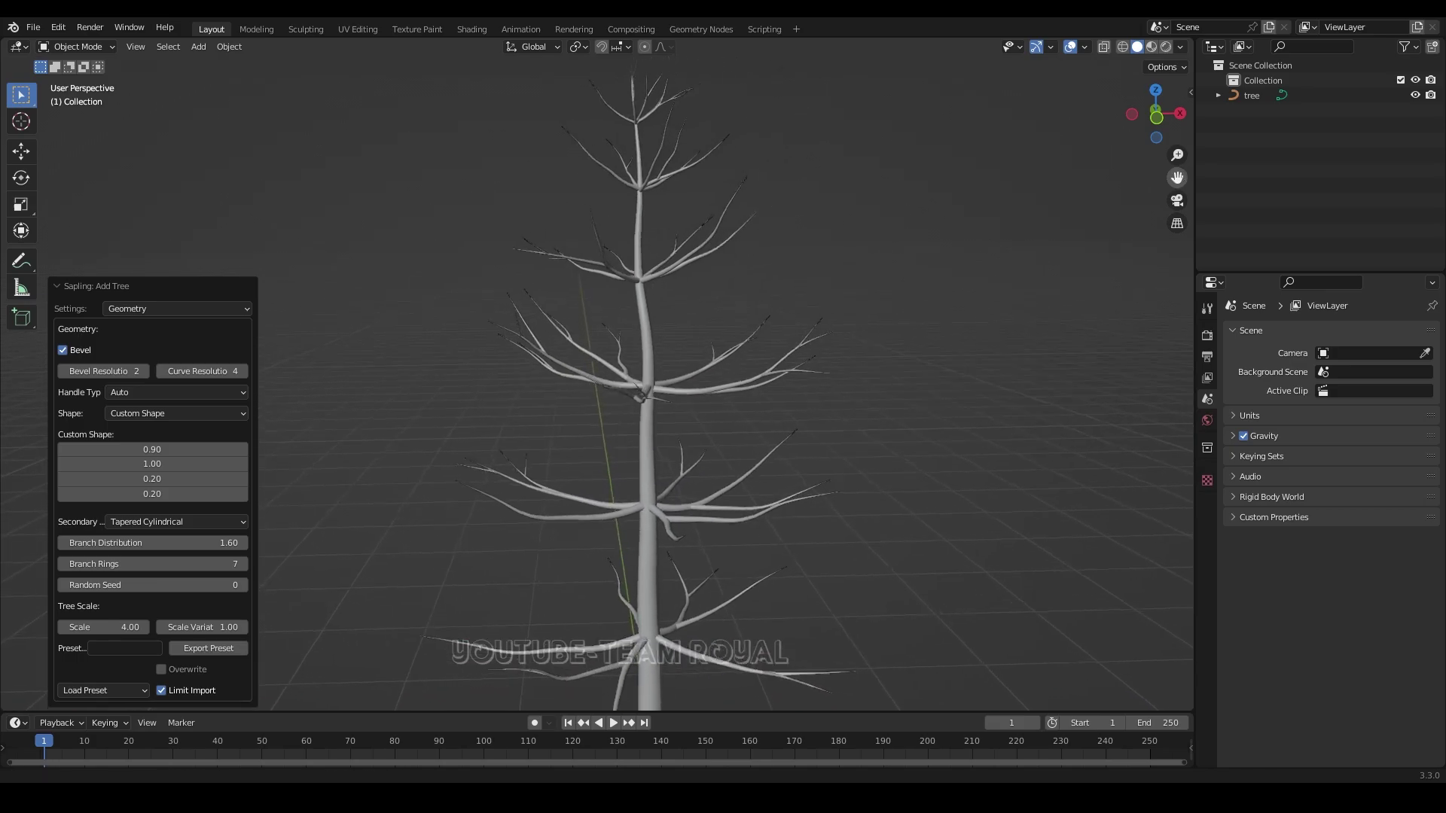
Switch the Sapling Settings to Leaves, tick Show Leaves, and orbit around the needled tree.
left_click(168, 311)
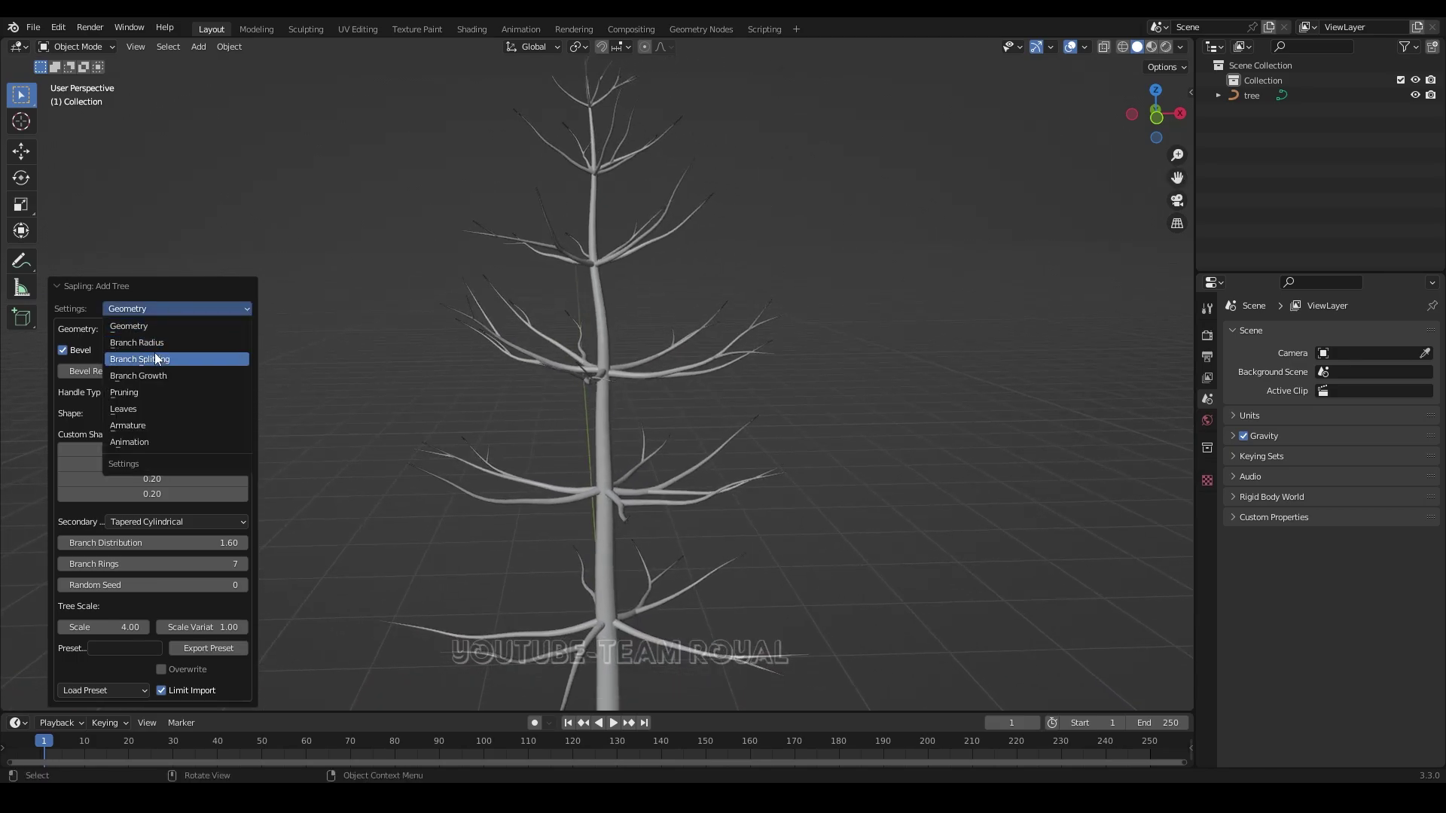
left_click(145, 409)
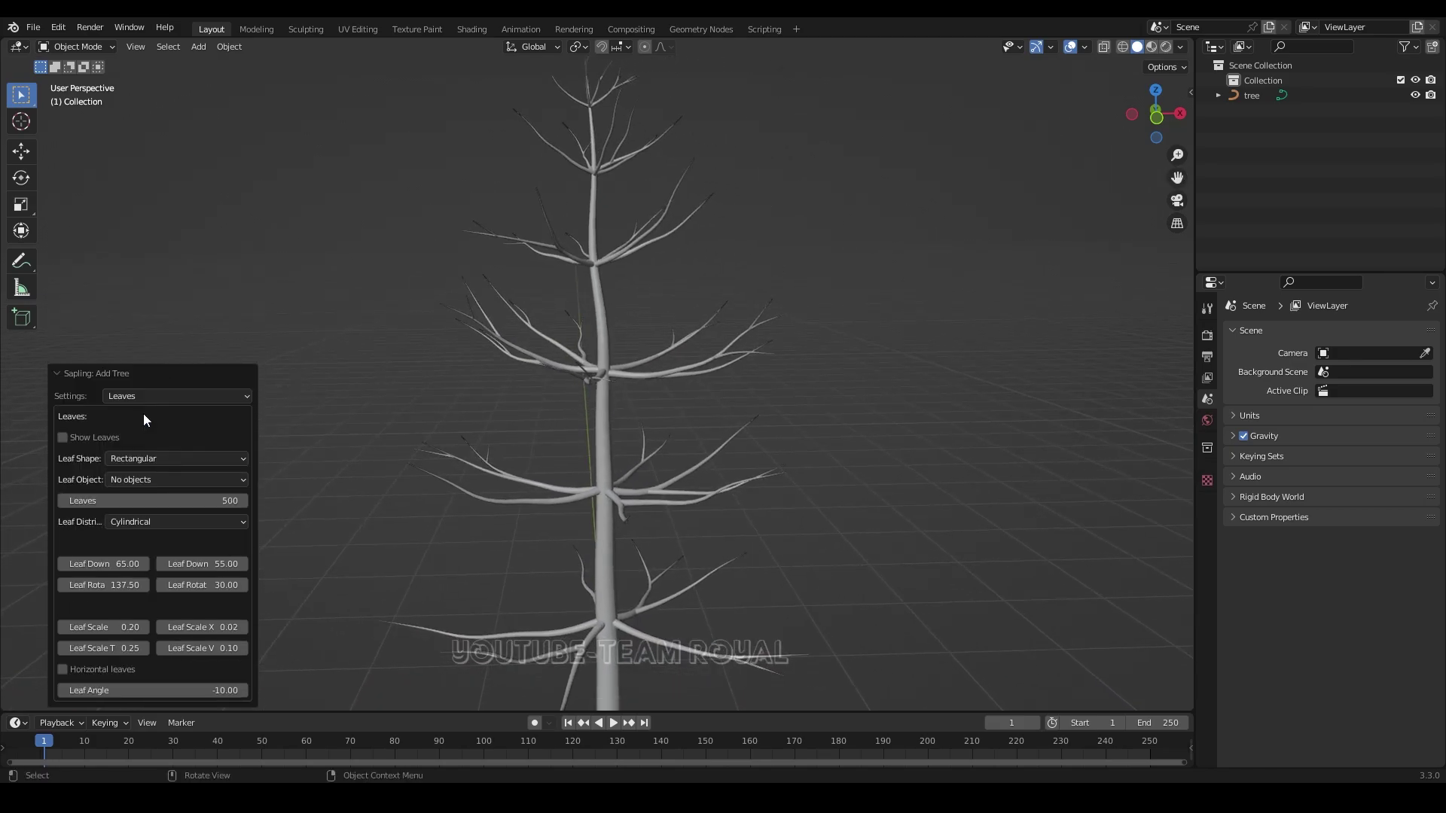
left_click(63, 437)
mouse_move(671, 430)
middle_mouse_down()
mouse_move(1018, 494)
mouse_move(987, 527)
middle_mouse_up()
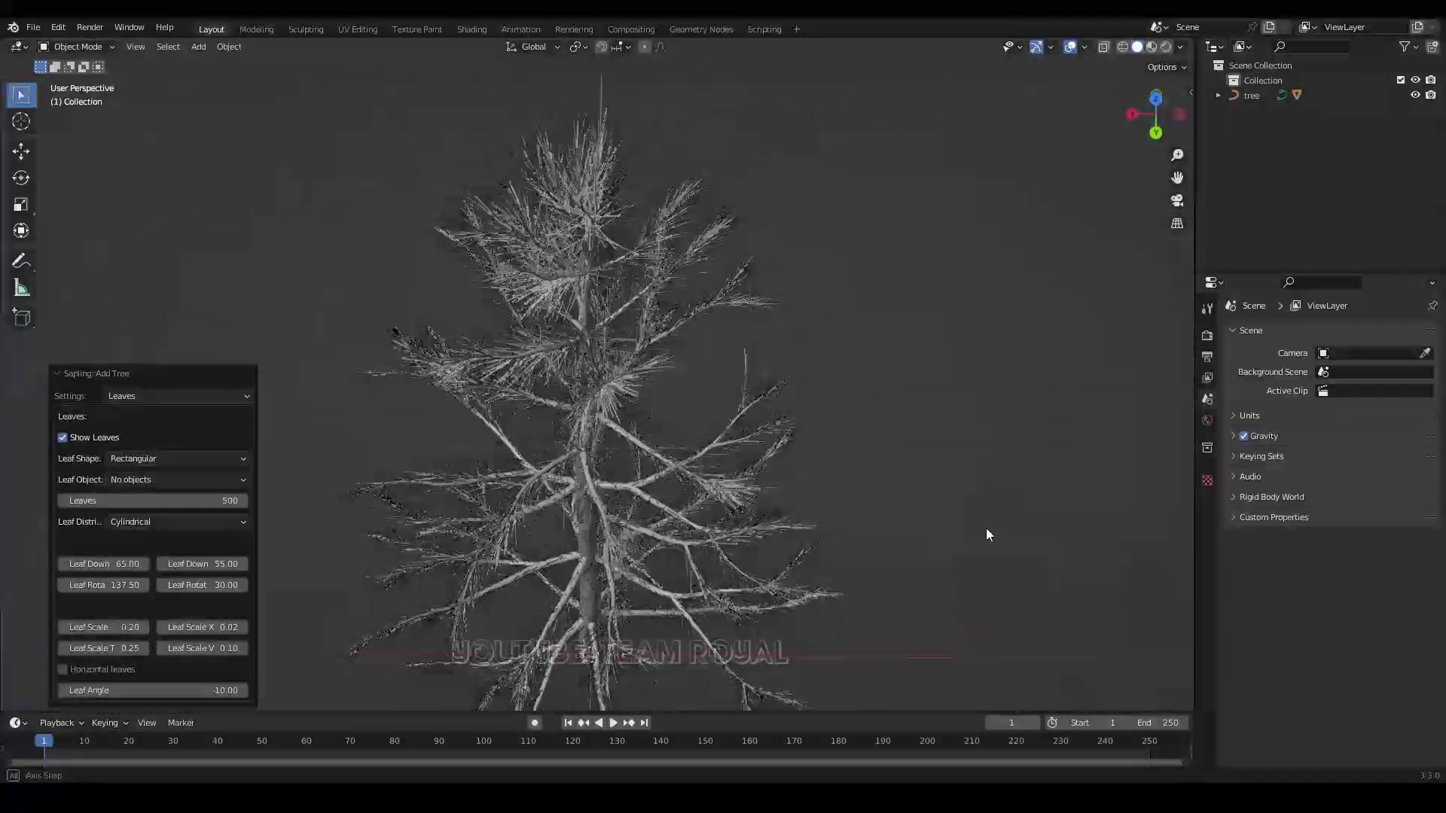
scroll(787, 526, "up", 8)
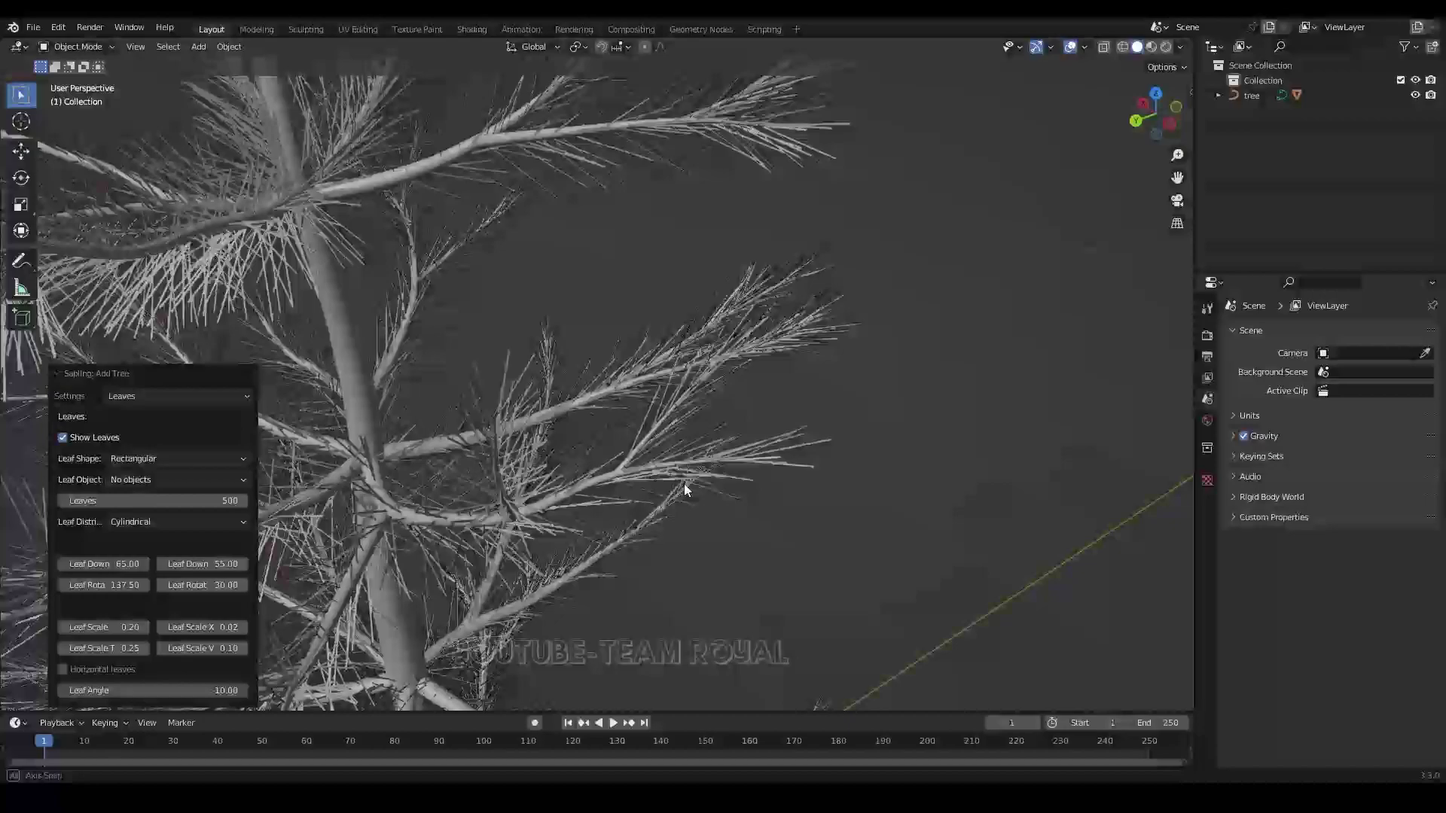
middle_click_drag(685, 489, 616, 422)
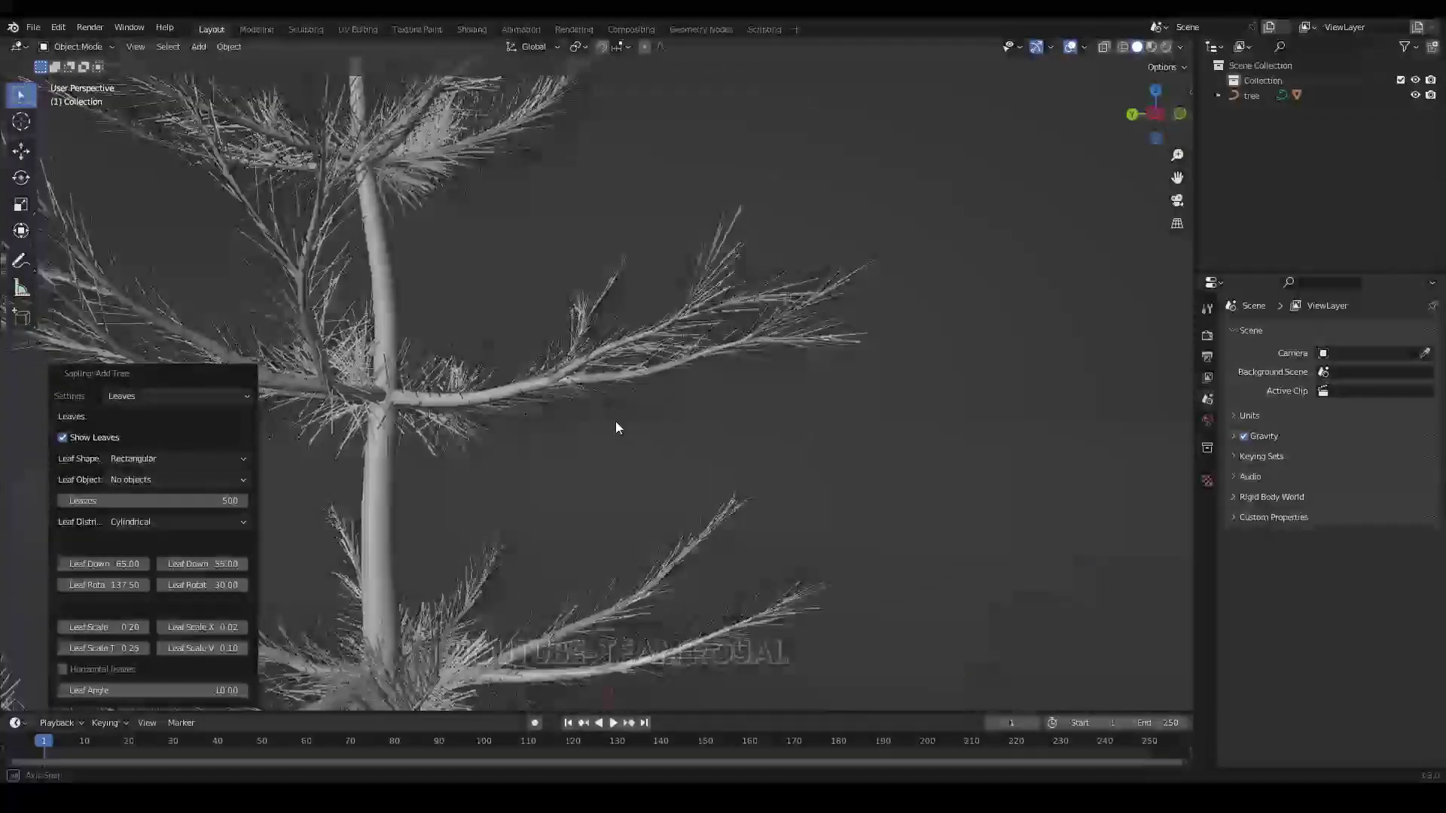
scroll(616, 422, "down", 5)
scroll(607, 455, "down", 3)
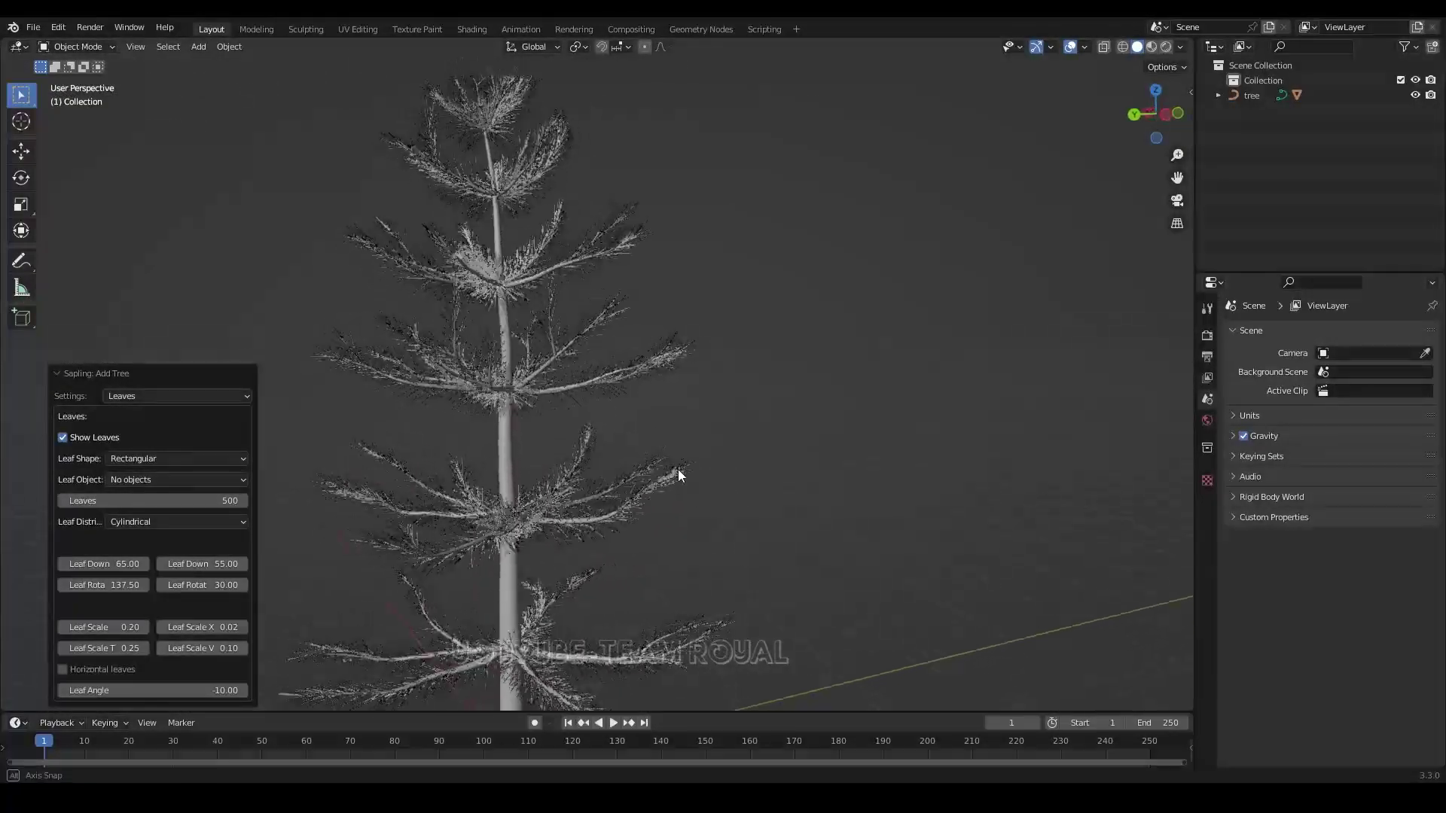
Try Inverse Conical and Hemispherical, settle on Tend Flame distribution, and raise Leaves to 638.
left_click(160, 523)
left_click(161, 518)
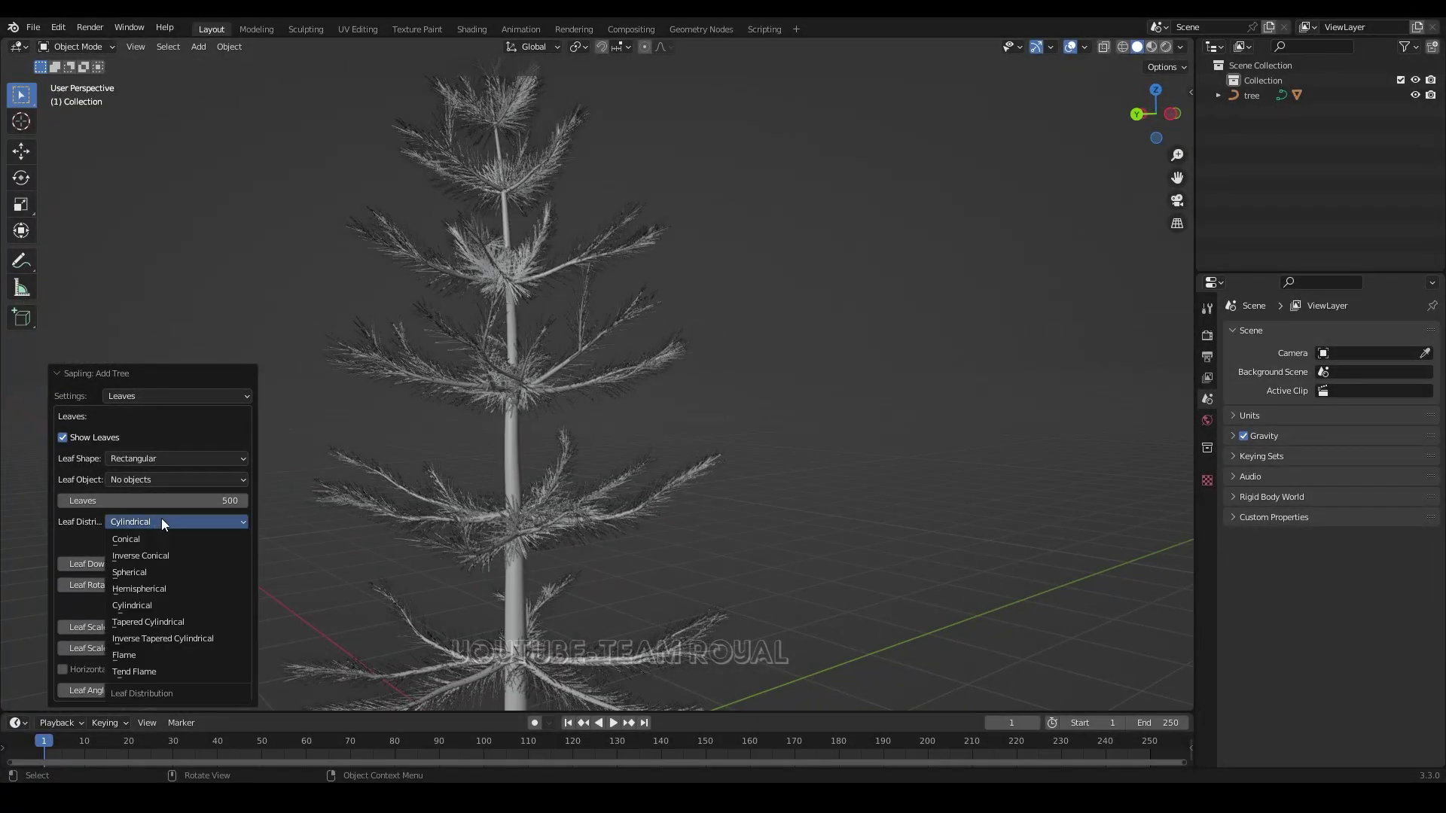
left_click(159, 553)
left_click(183, 522)
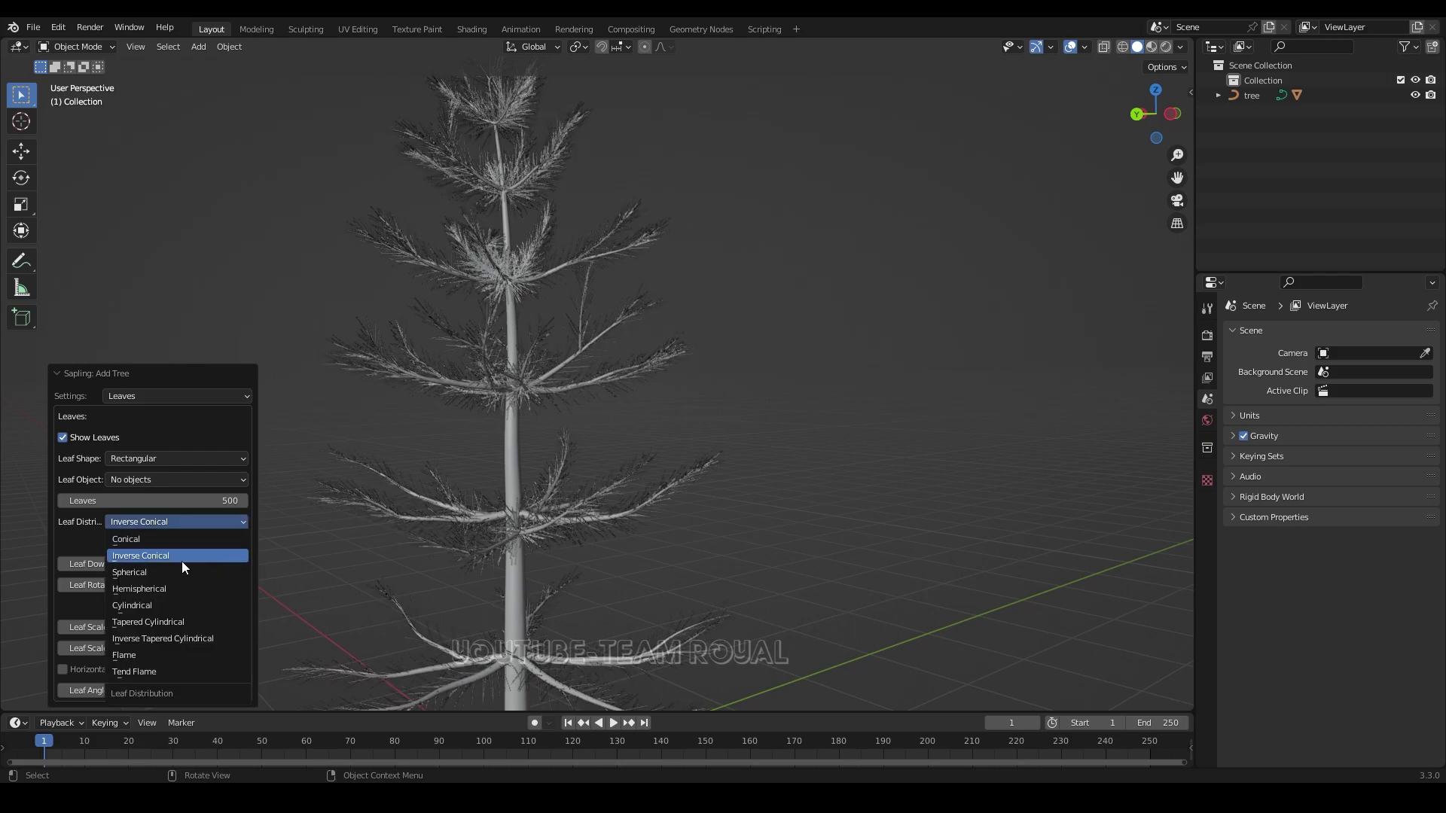
left_click(174, 587)
left_click(178, 523)
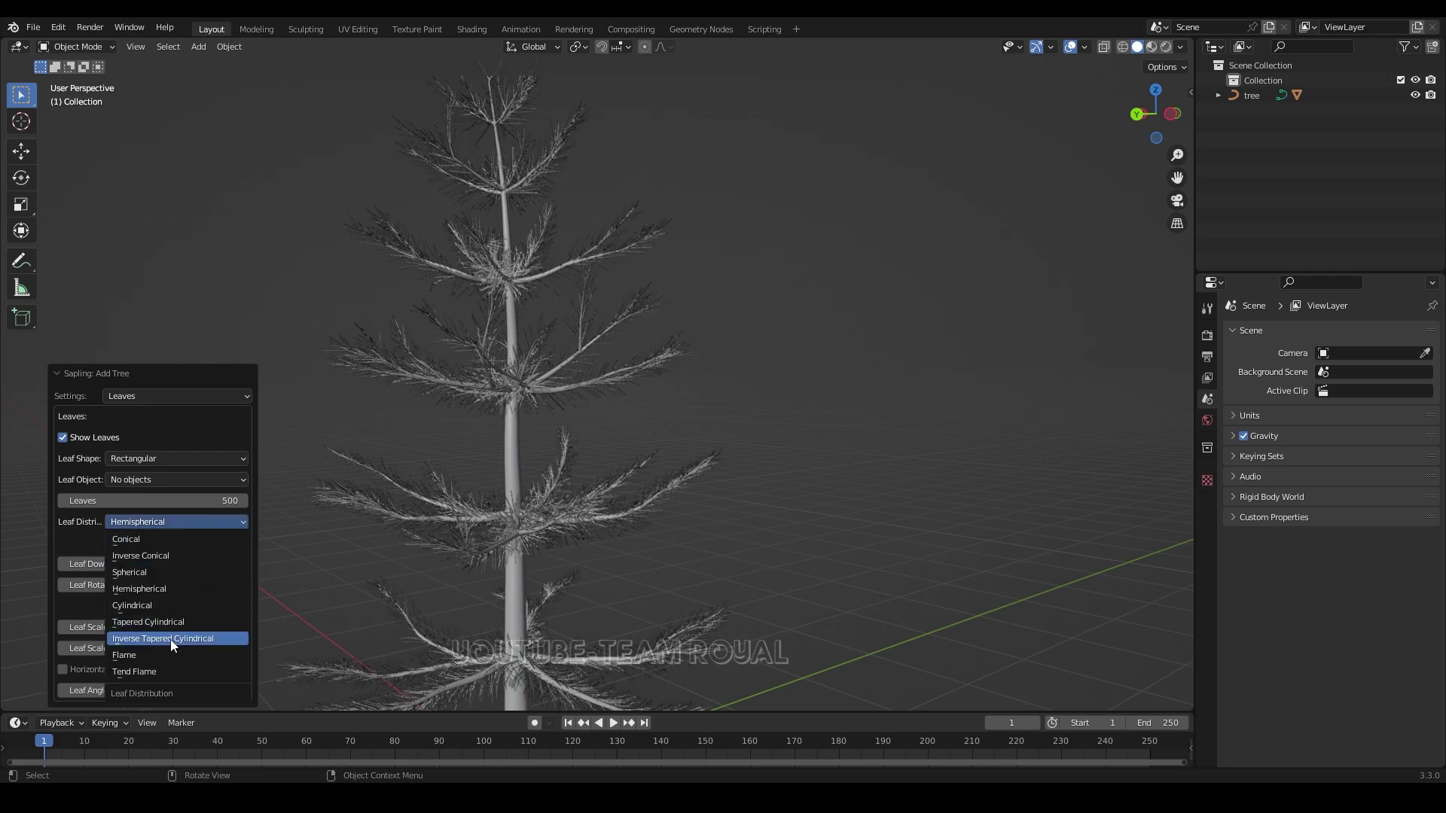
left_click(163, 668)
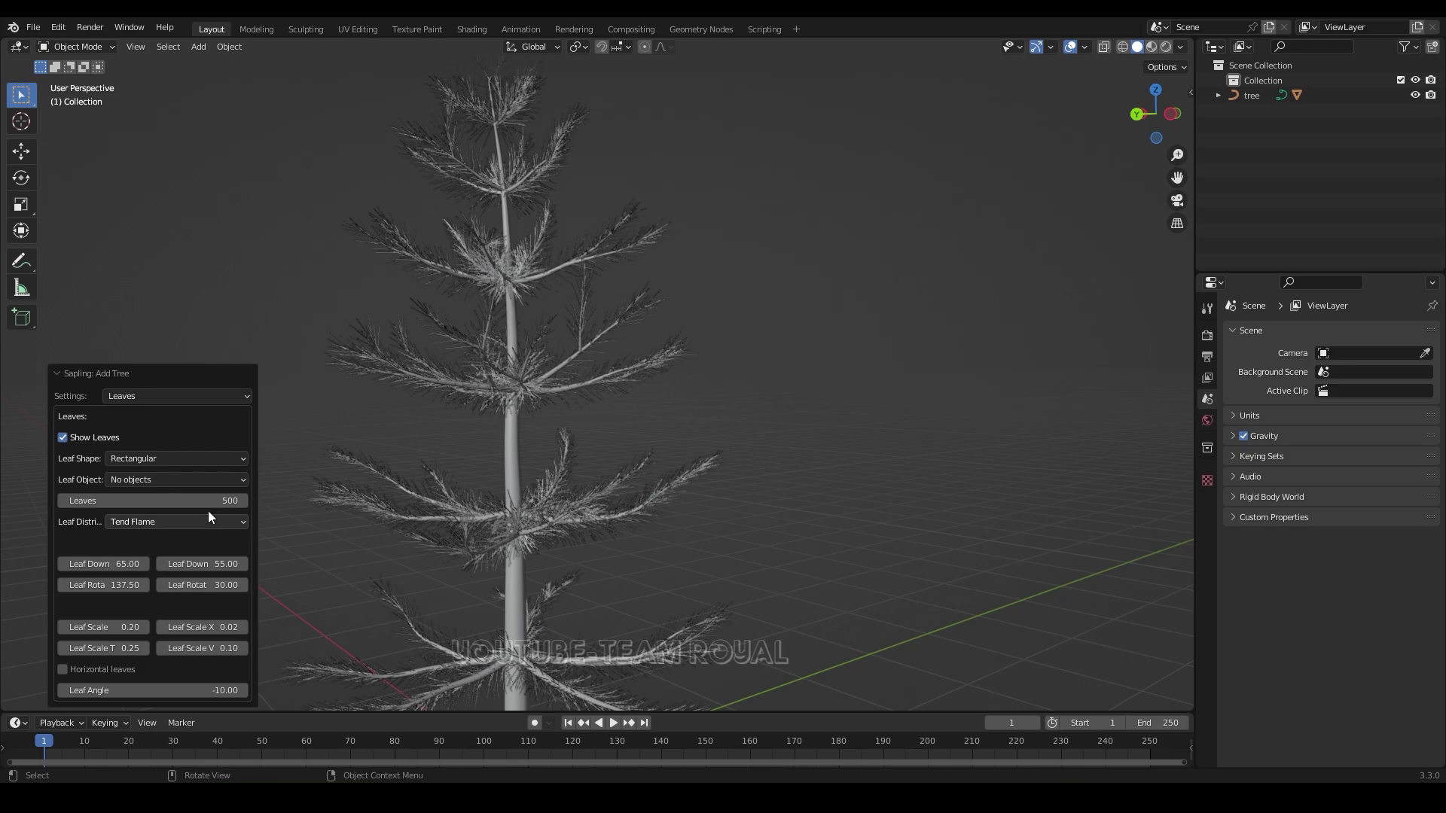
left_click_drag(208, 502, 249, 501)
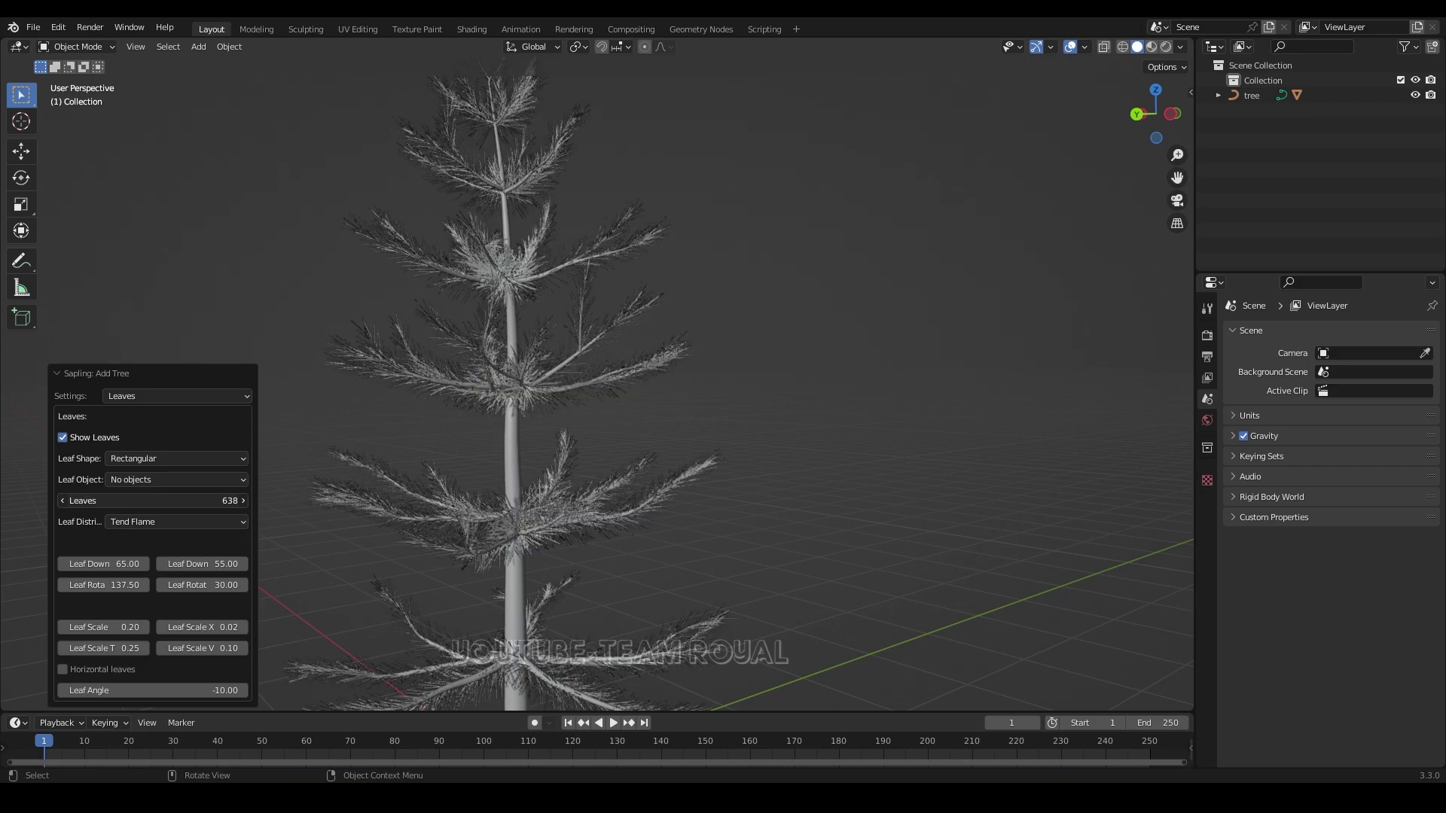
Scroll the leaf settings and toggle Horizontal Leaves on, then back off.
scroll(531, 437, "up", 2)
scroll(528, 445, "up", 3)
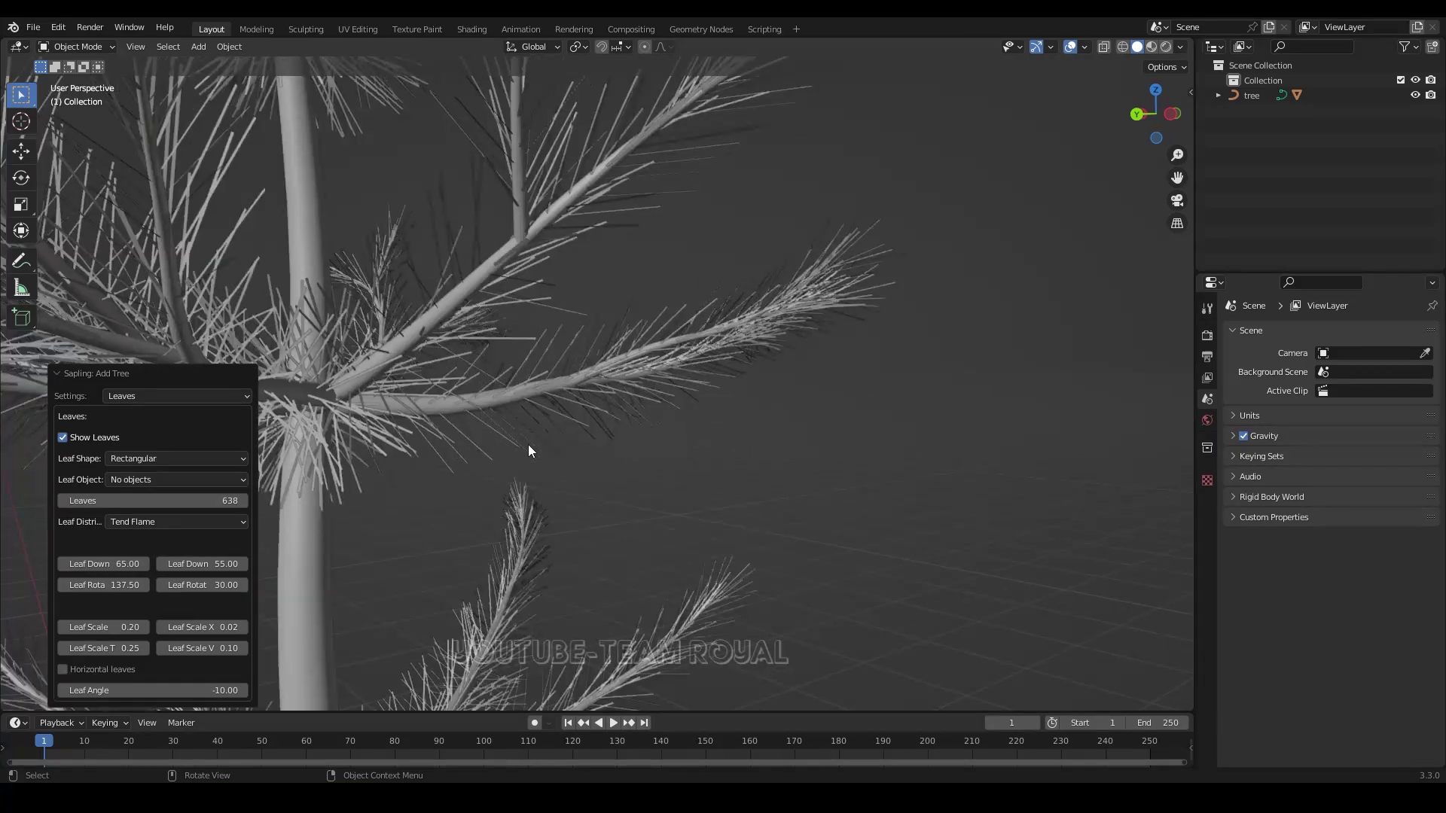
scroll(590, 461, "up", 3)
scroll(594, 464, "up", 2)
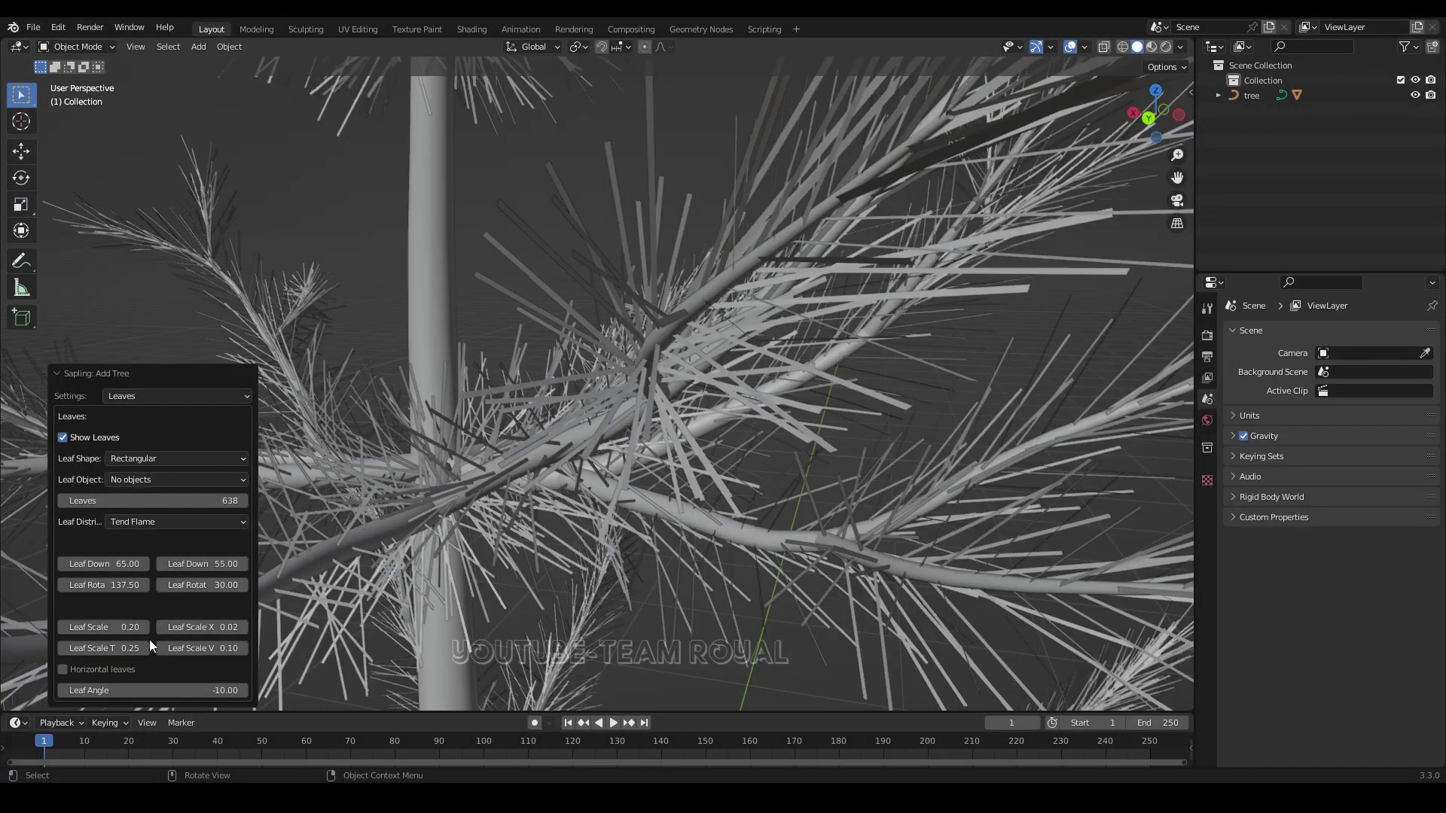
left_click(64, 670)
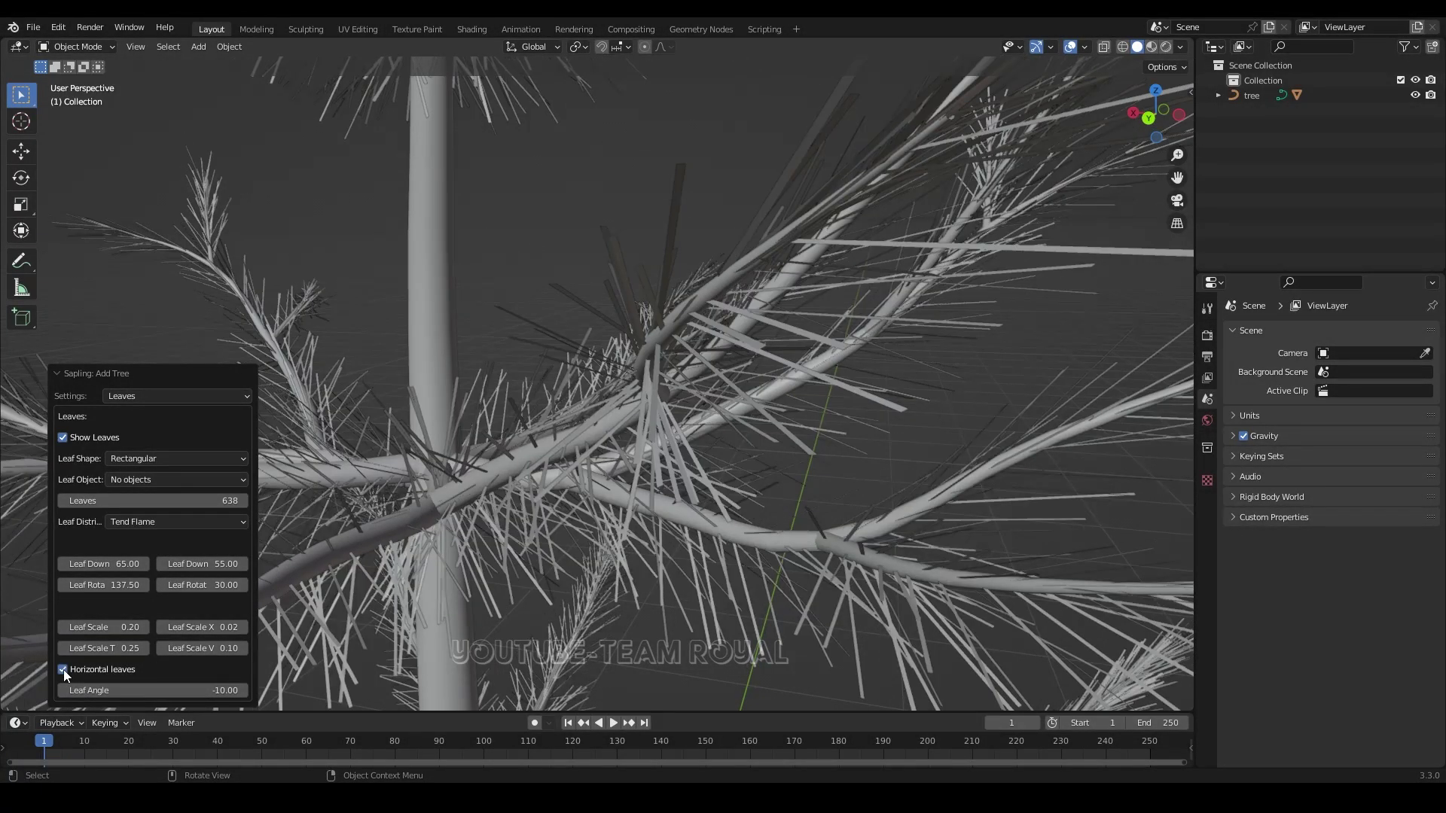
left_click(63, 670)
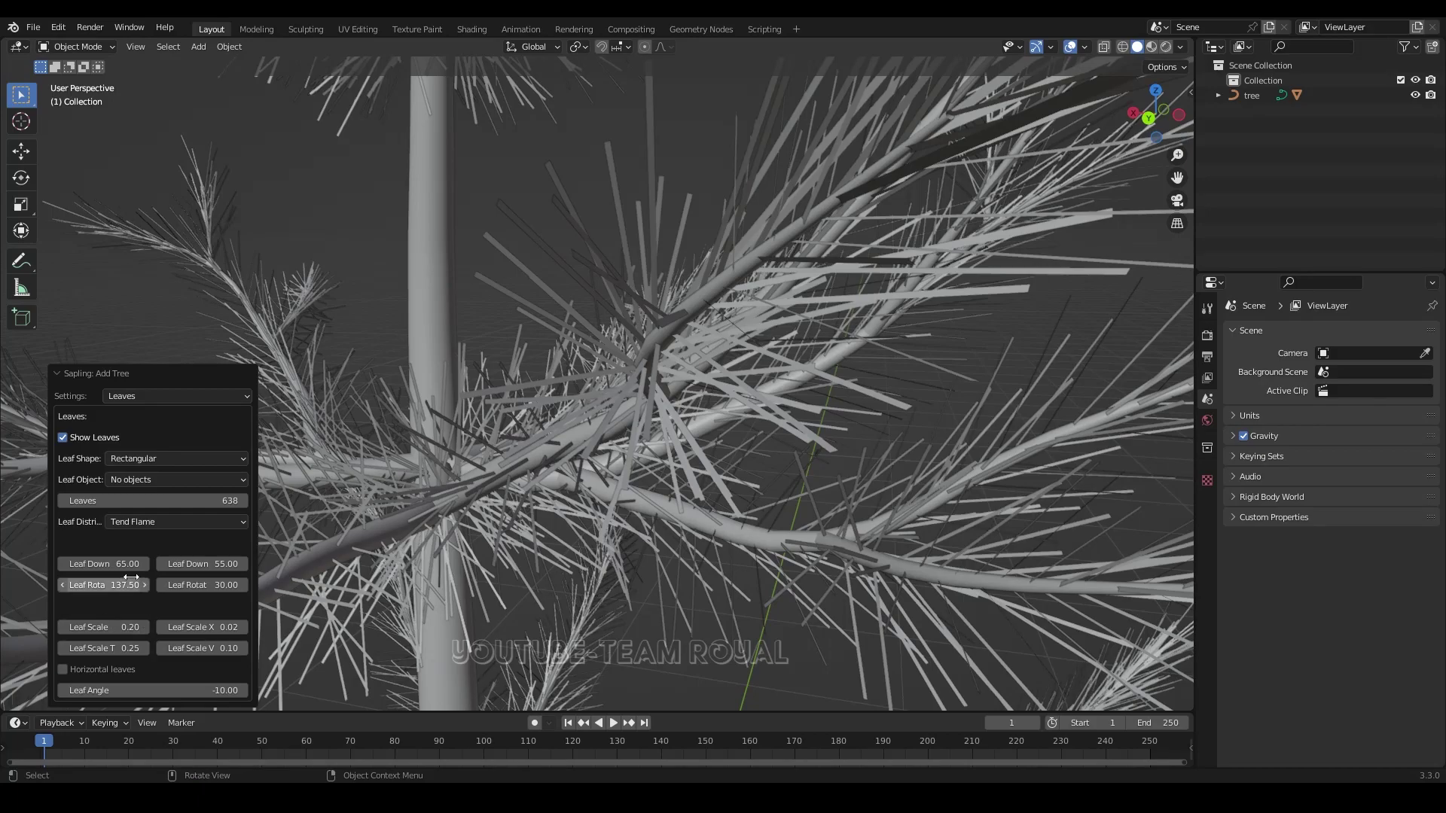
Switch Settings to Geometry and raise Branch Rings from 7 to 24.
left_click(141, 393)
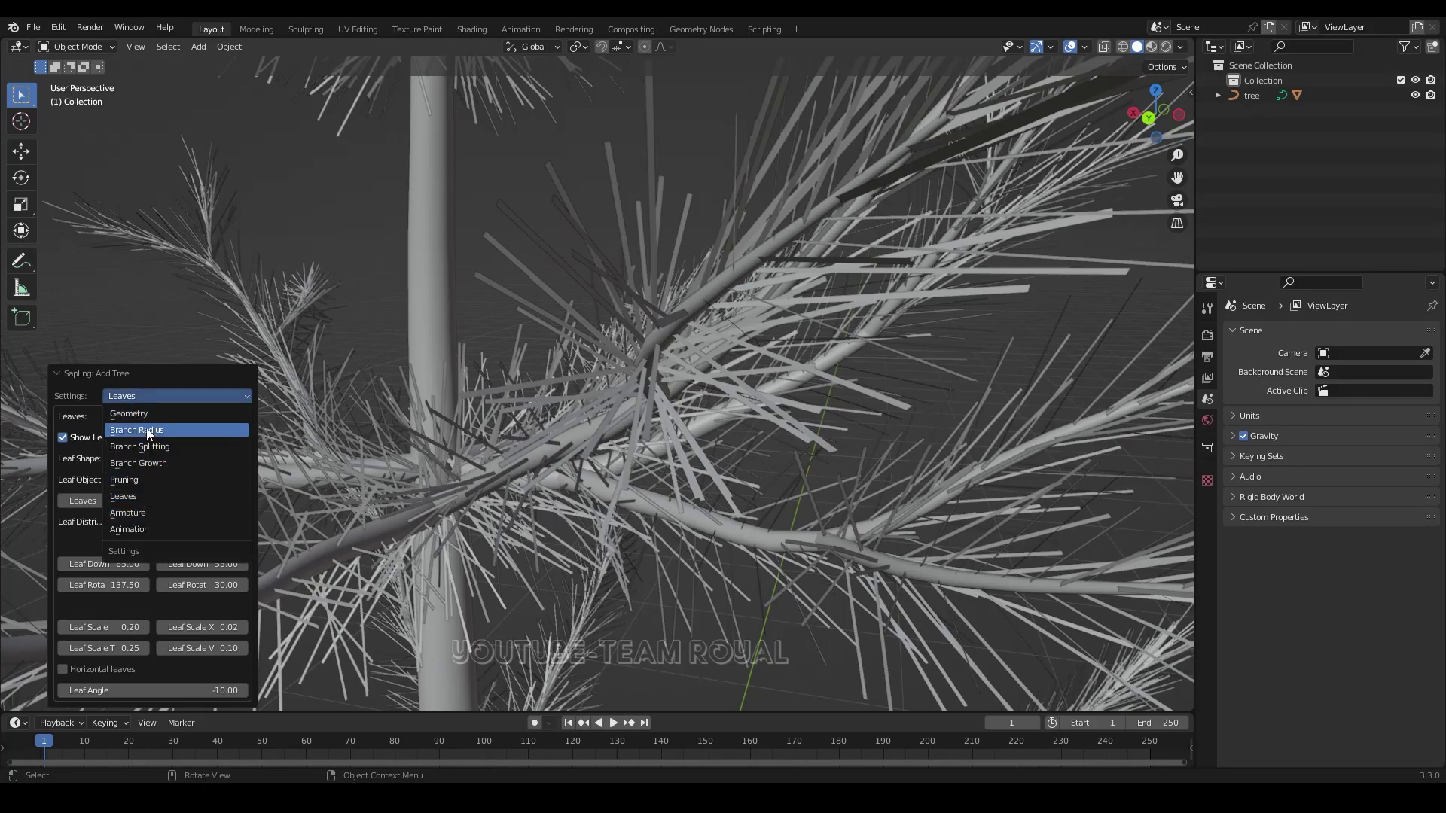
left_click(138, 394)
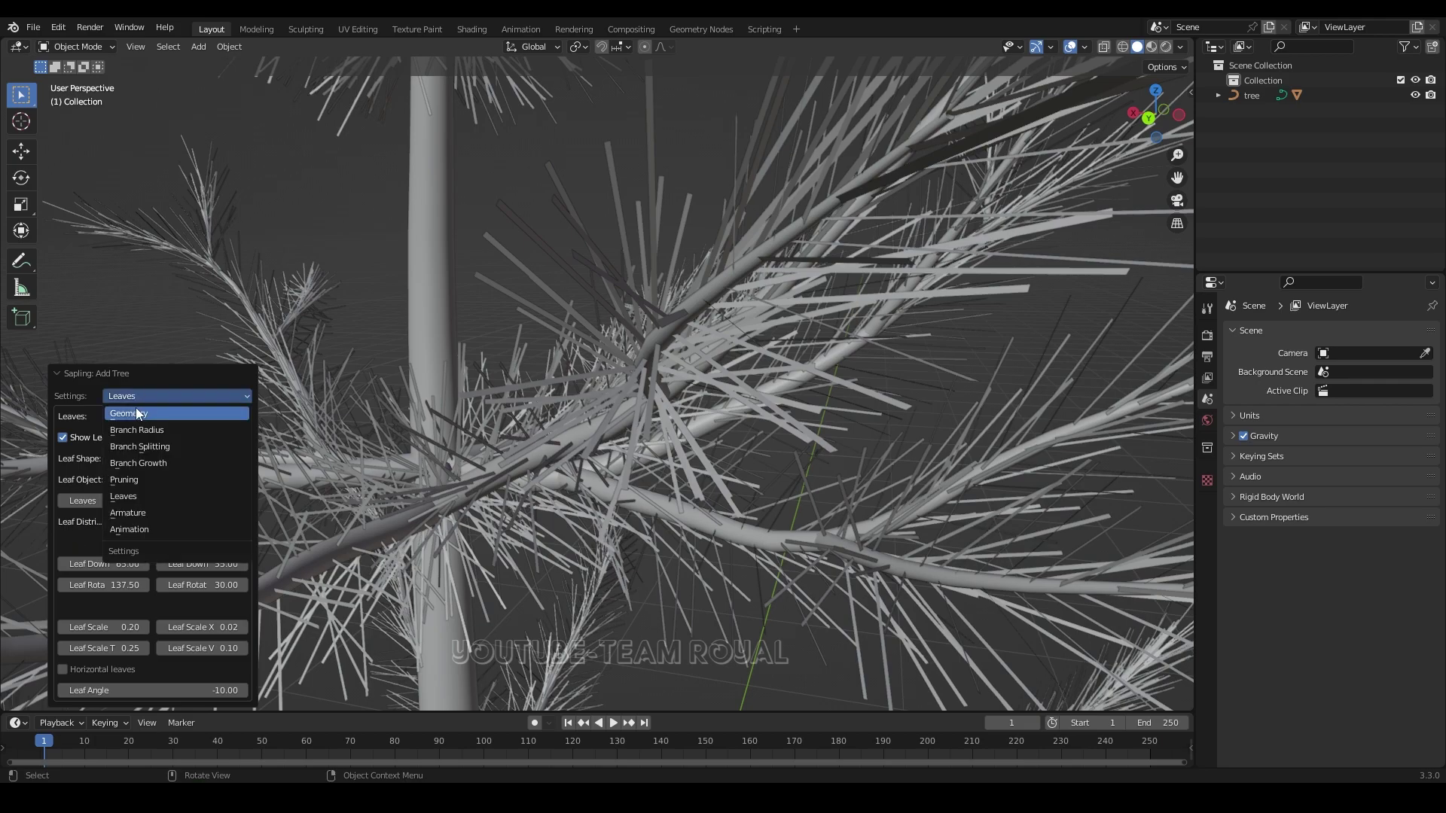
left_click(138, 413)
scroll(354, 603, "down", 6)
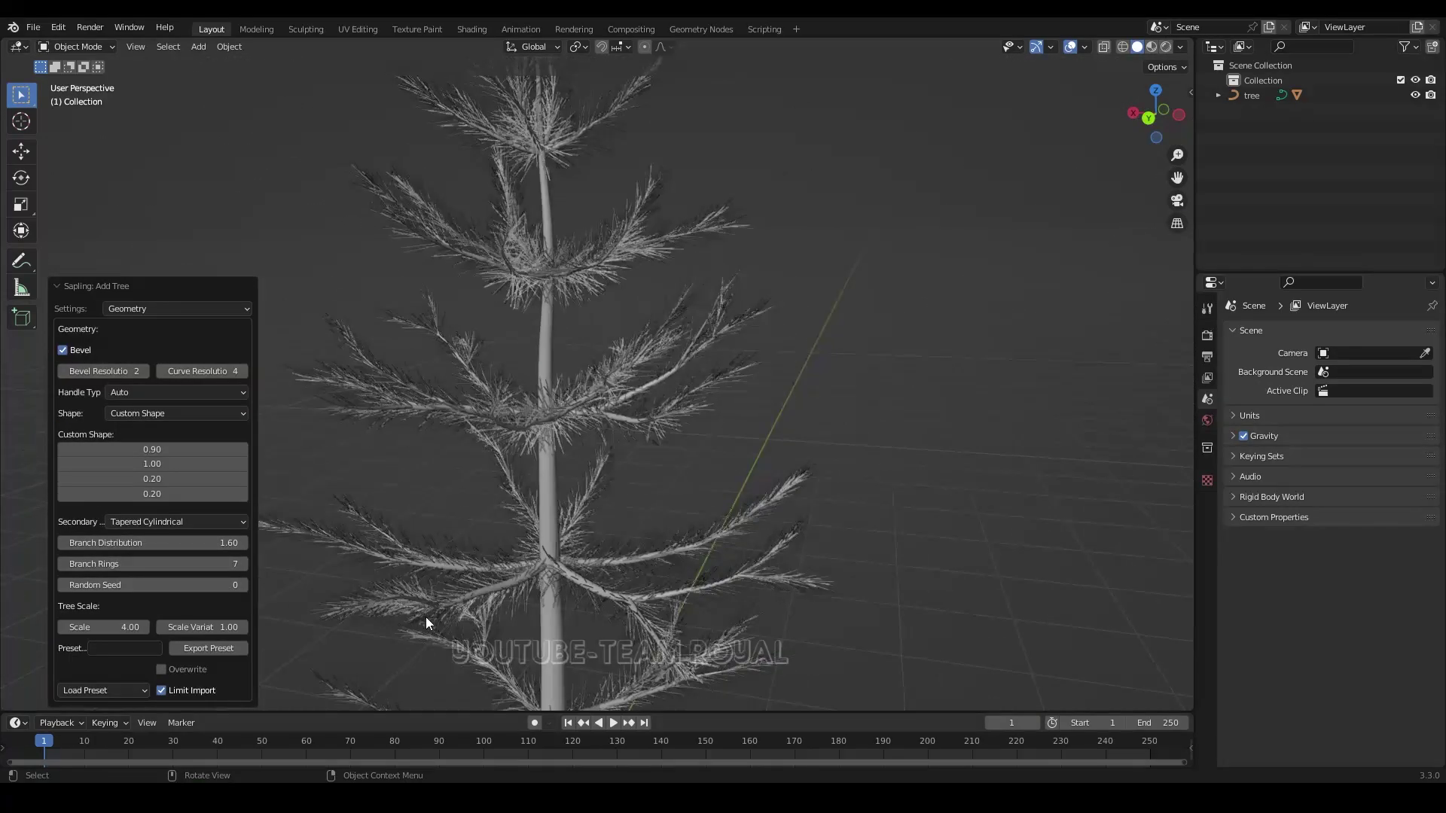
middle_click_drag(426, 623, 697, 653)
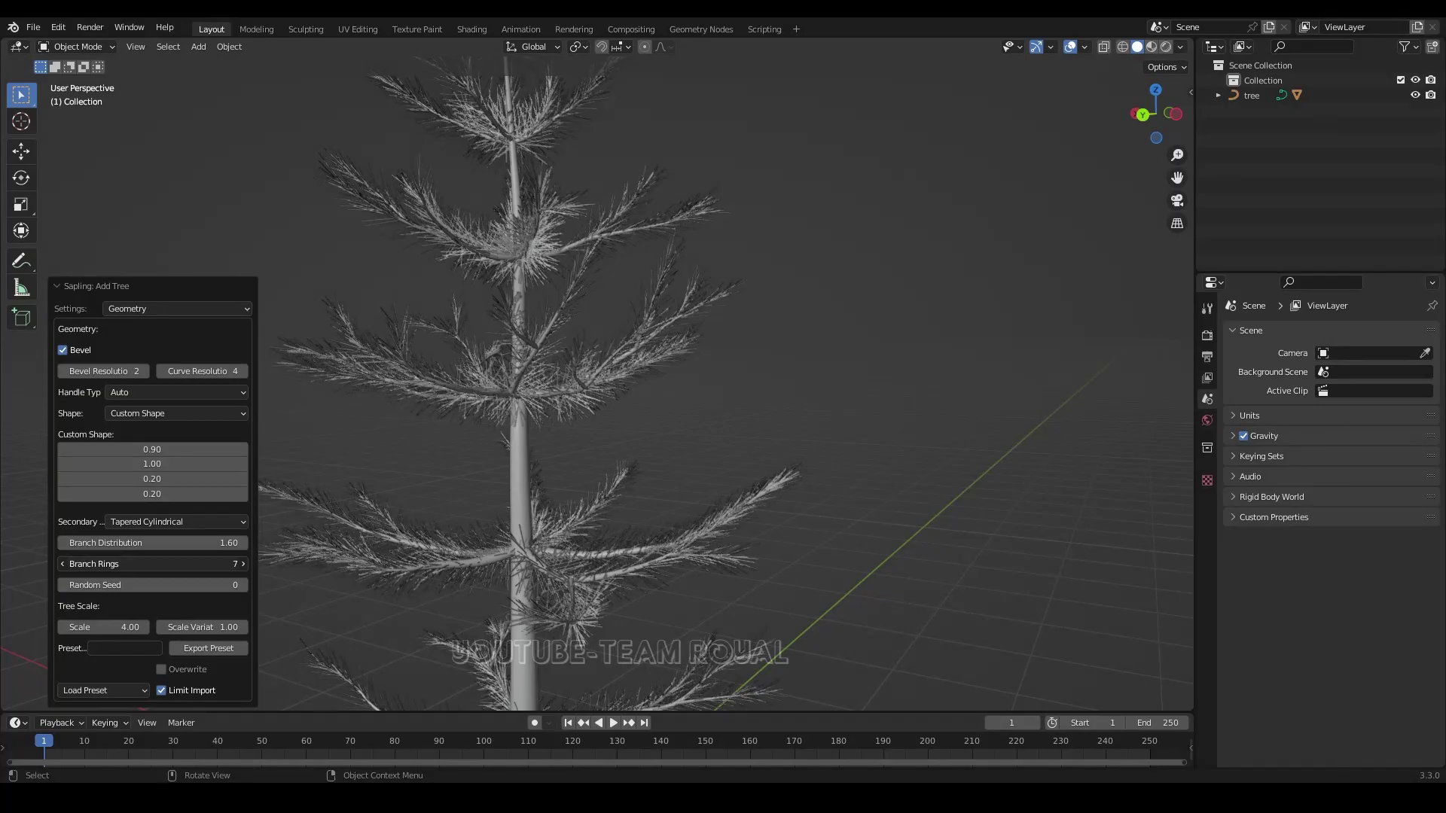
left_click_drag(151, 564, 294, 553)
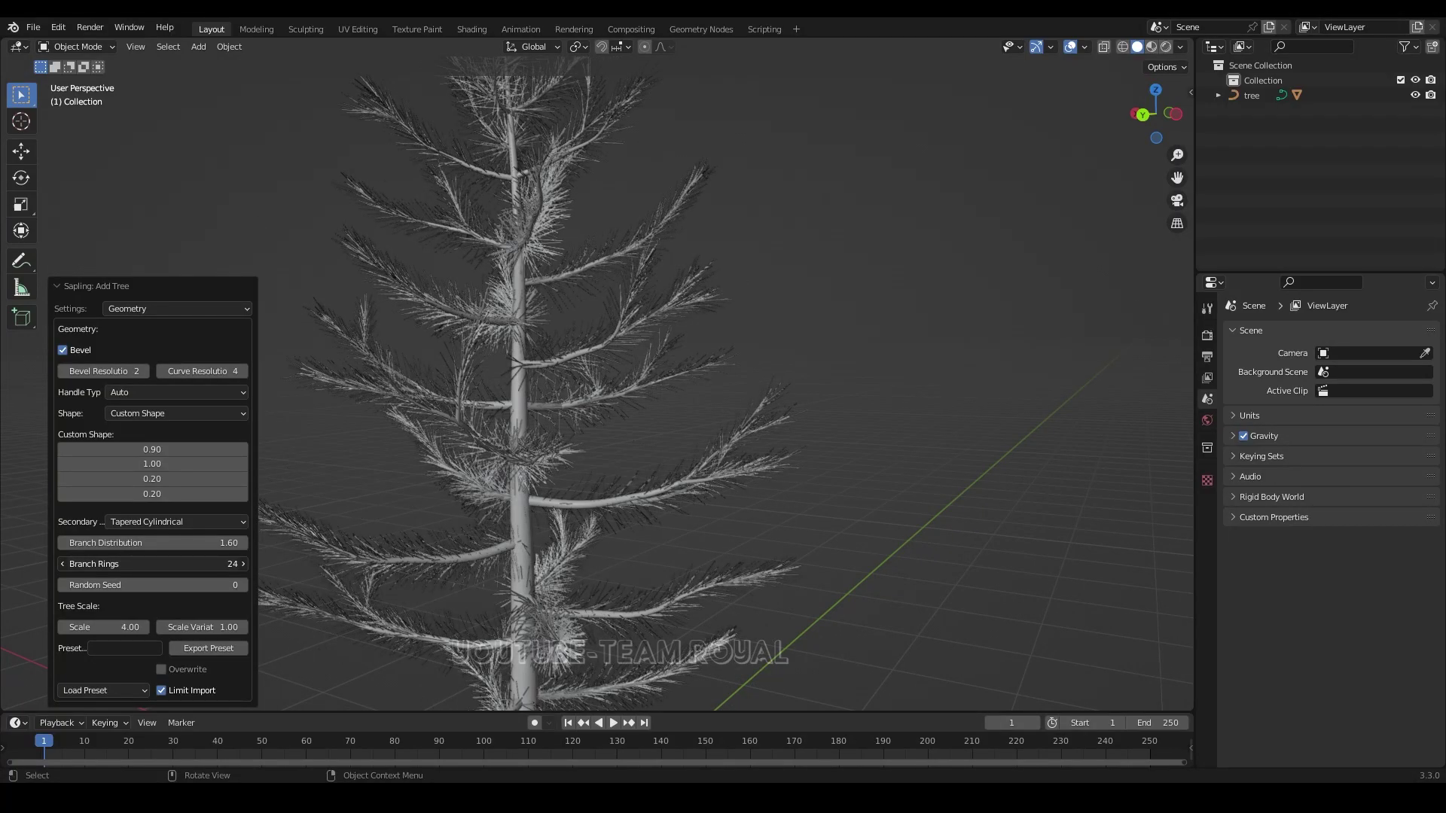
middle_click_drag(536, 517, 509, 534)
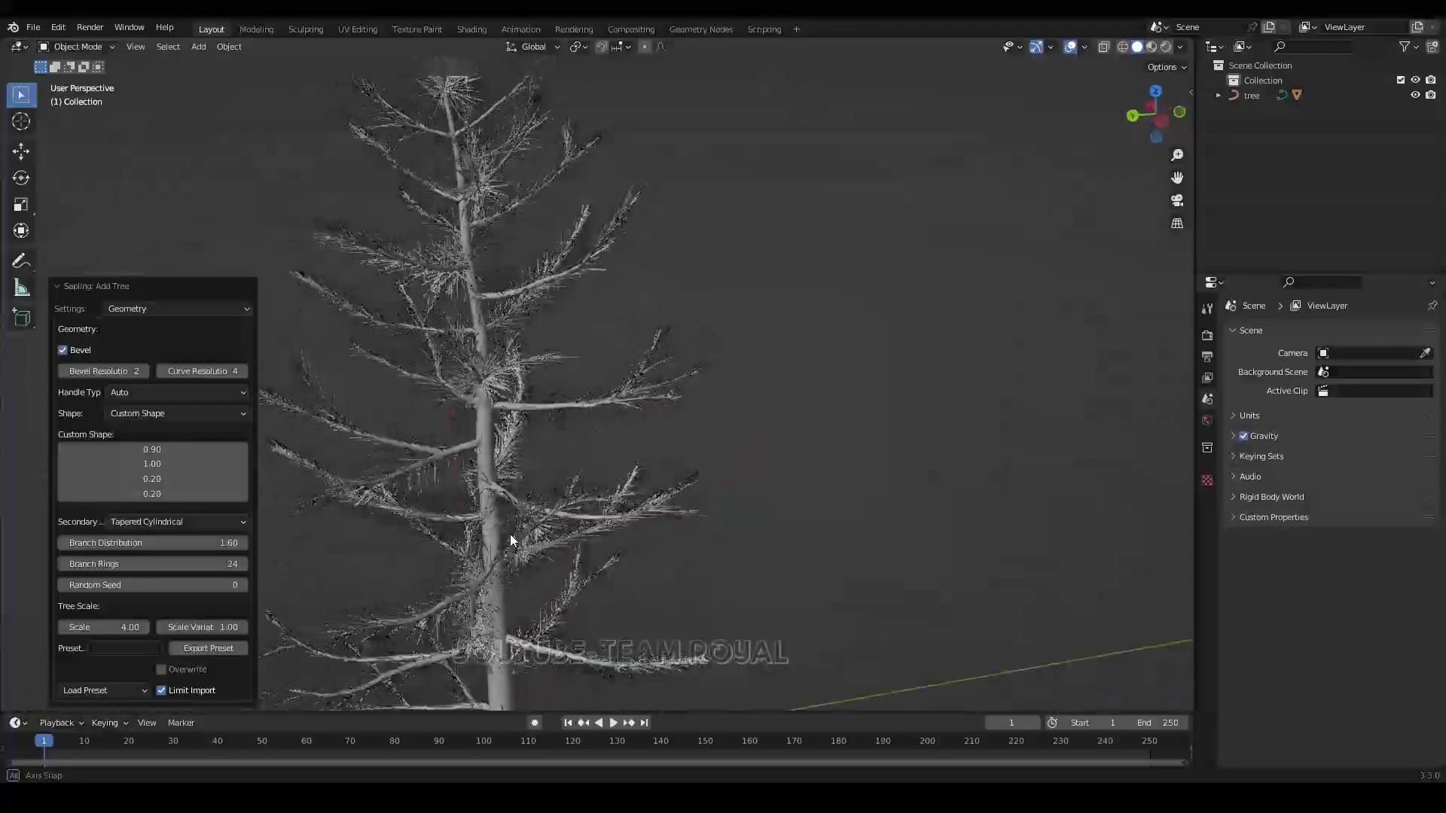
scroll(530, 538, "down", 5)
scroll(577, 504, "up", 3)
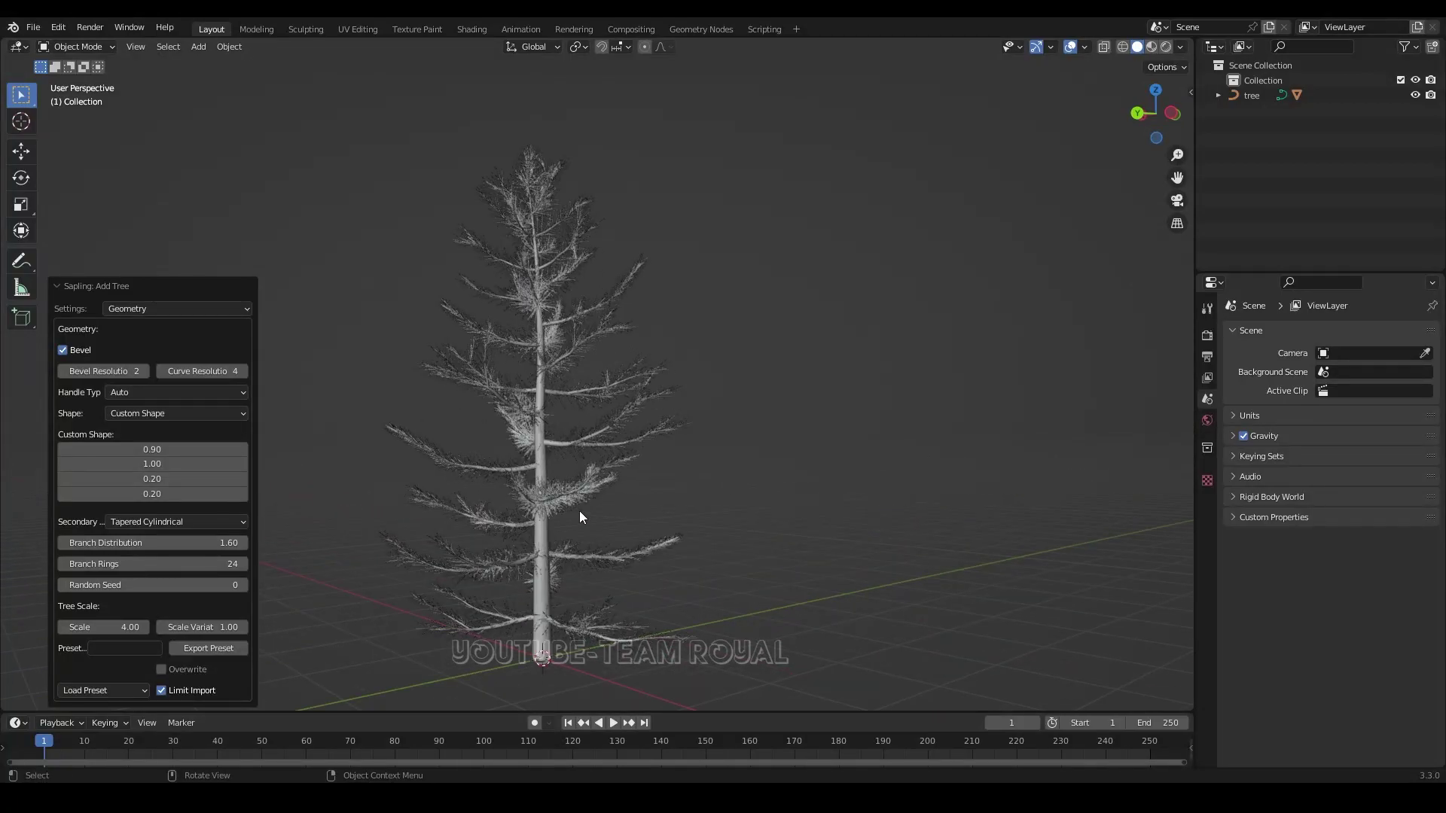
mouse_move(580, 510)
middle_mouse_down()
mouse_move(622, 493)
mouse_move(522, 351)
middle_mouse_up()
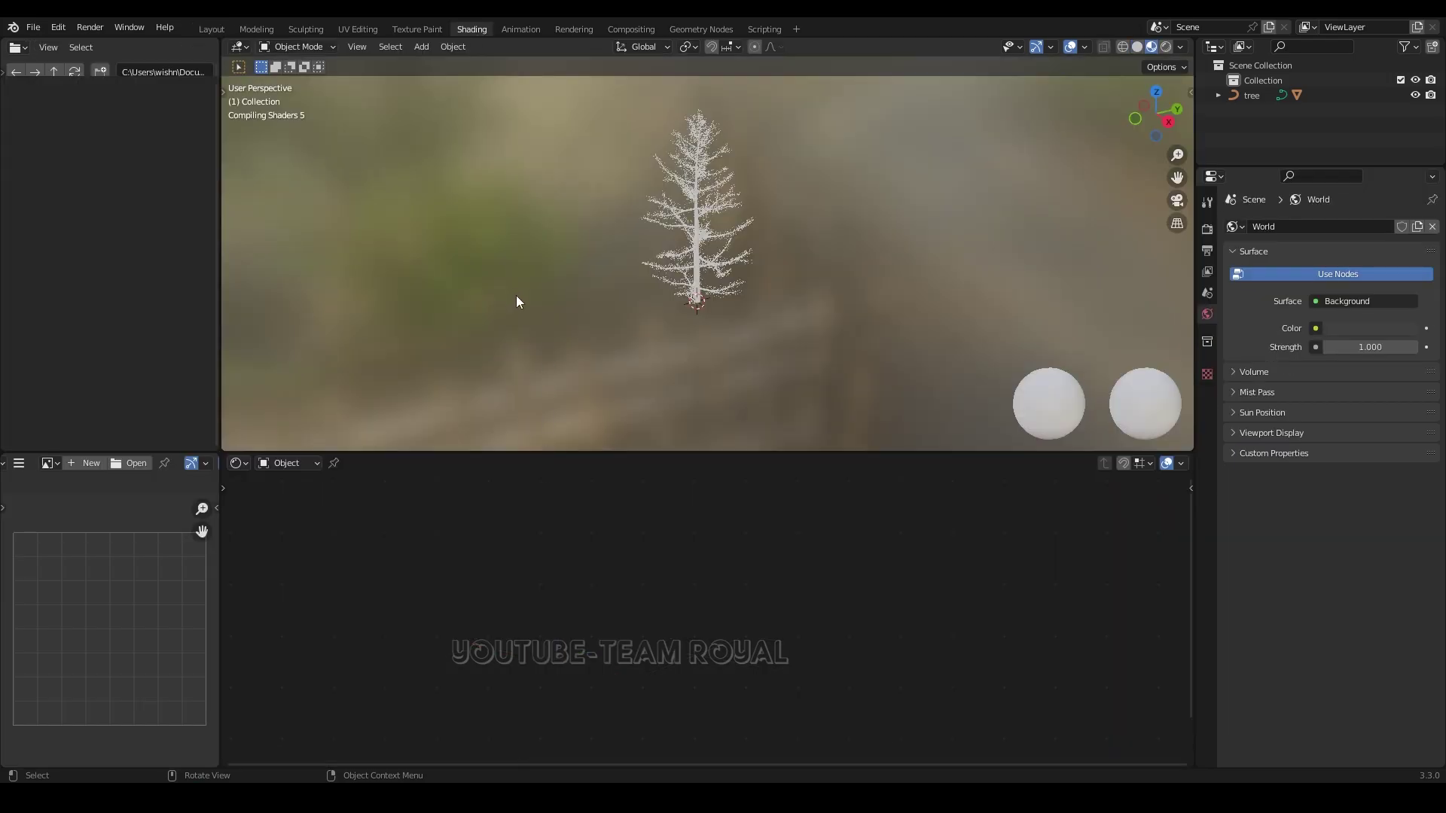
Select the tree, add an Image Texture node linked to Base Color, and browse for a bark image.
scroll(718, 351, "up", 5)
scroll(753, 346, "down", 3)
left_click(698, 262)
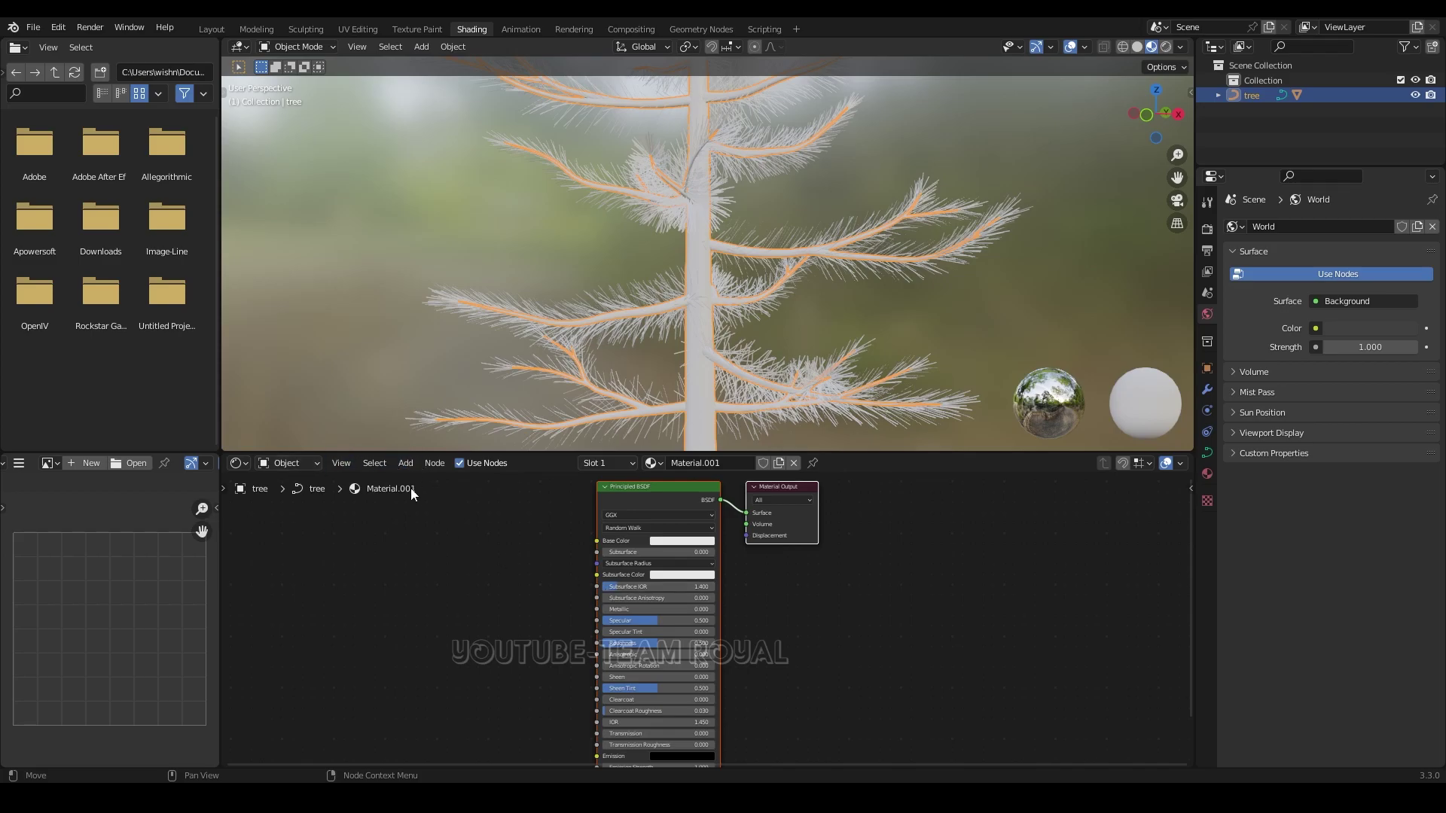
left_click(407, 464)
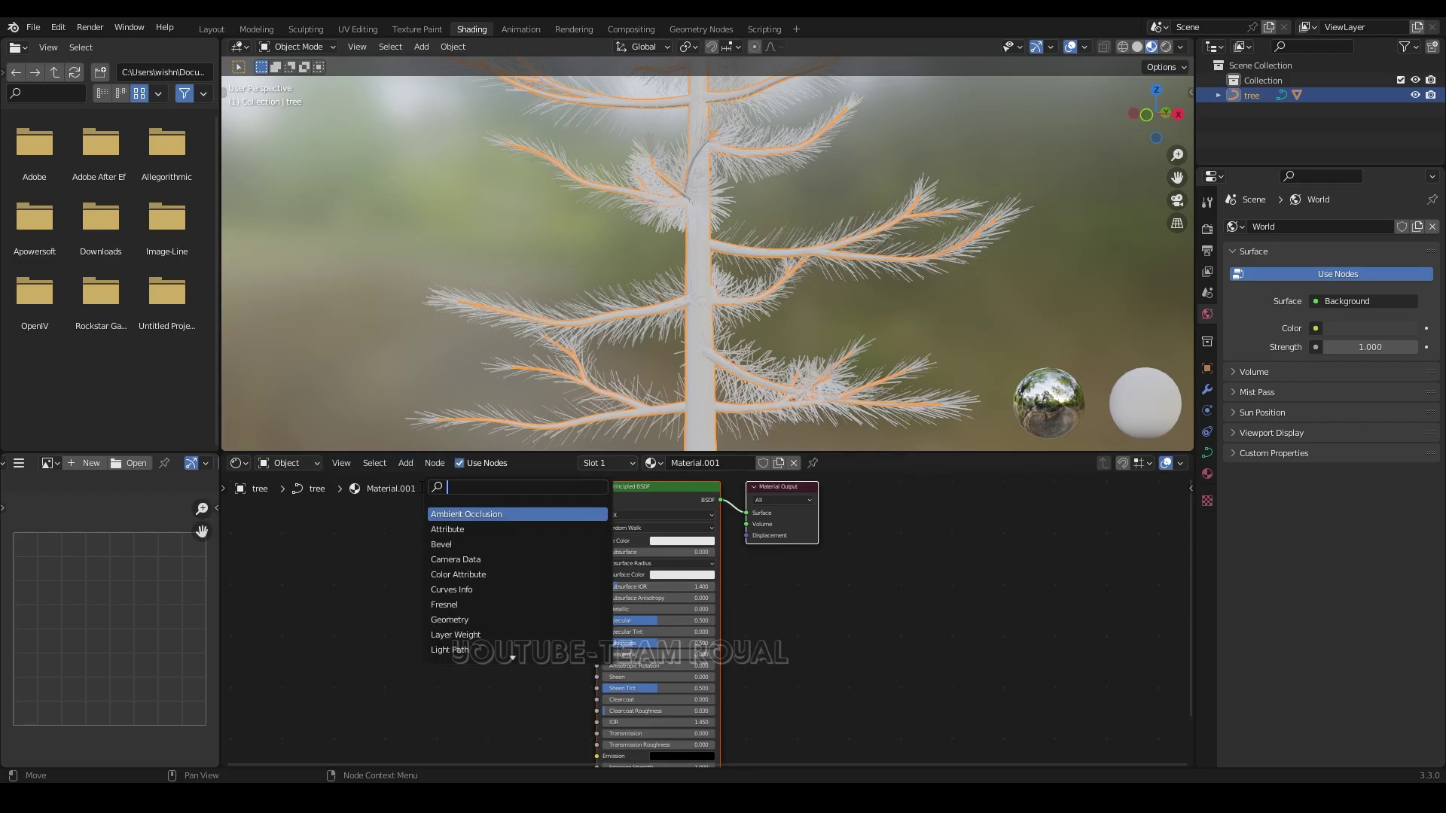
type("image")
key("Return")
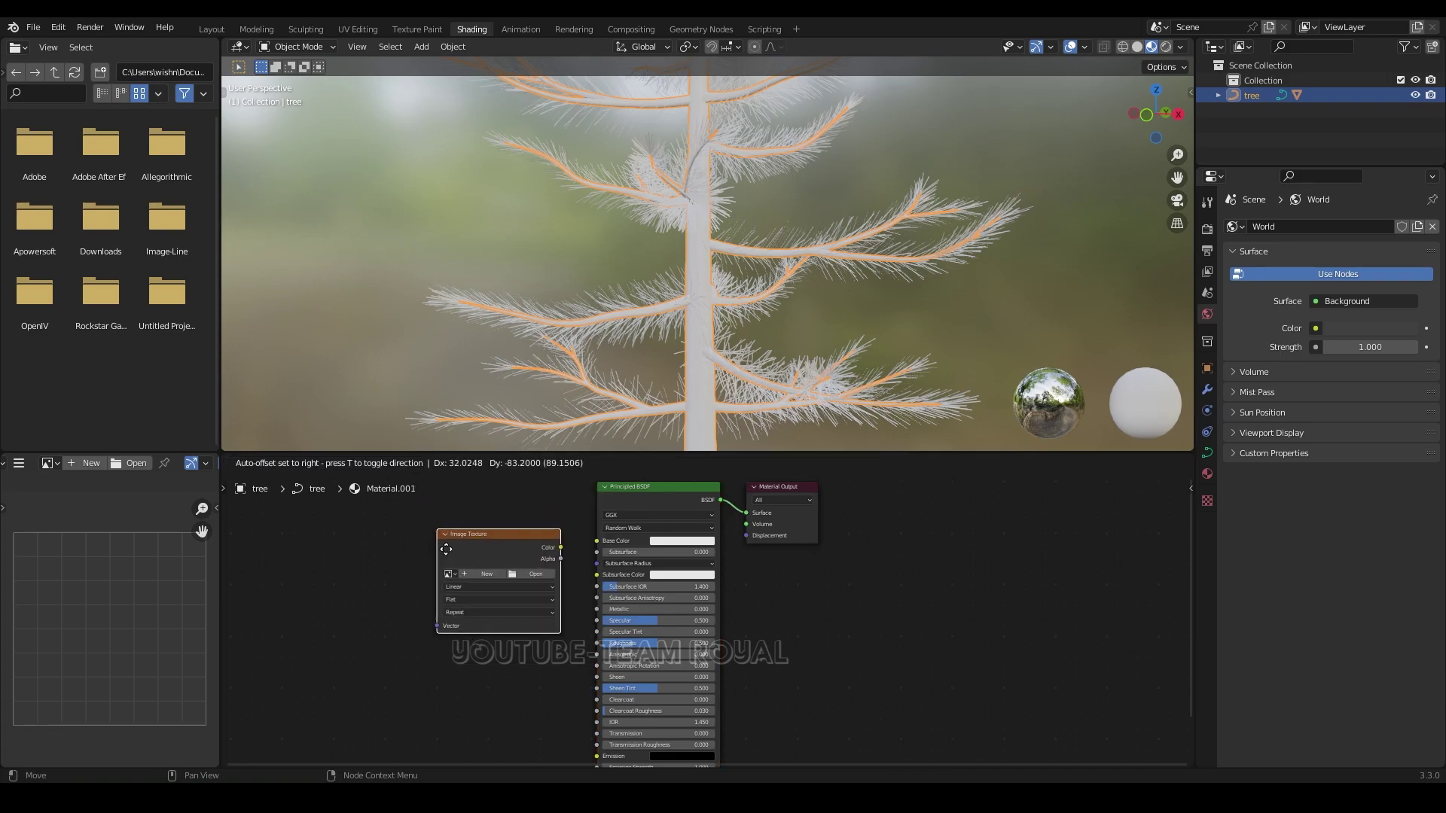
left_click_drag(515, 544, 596, 541)
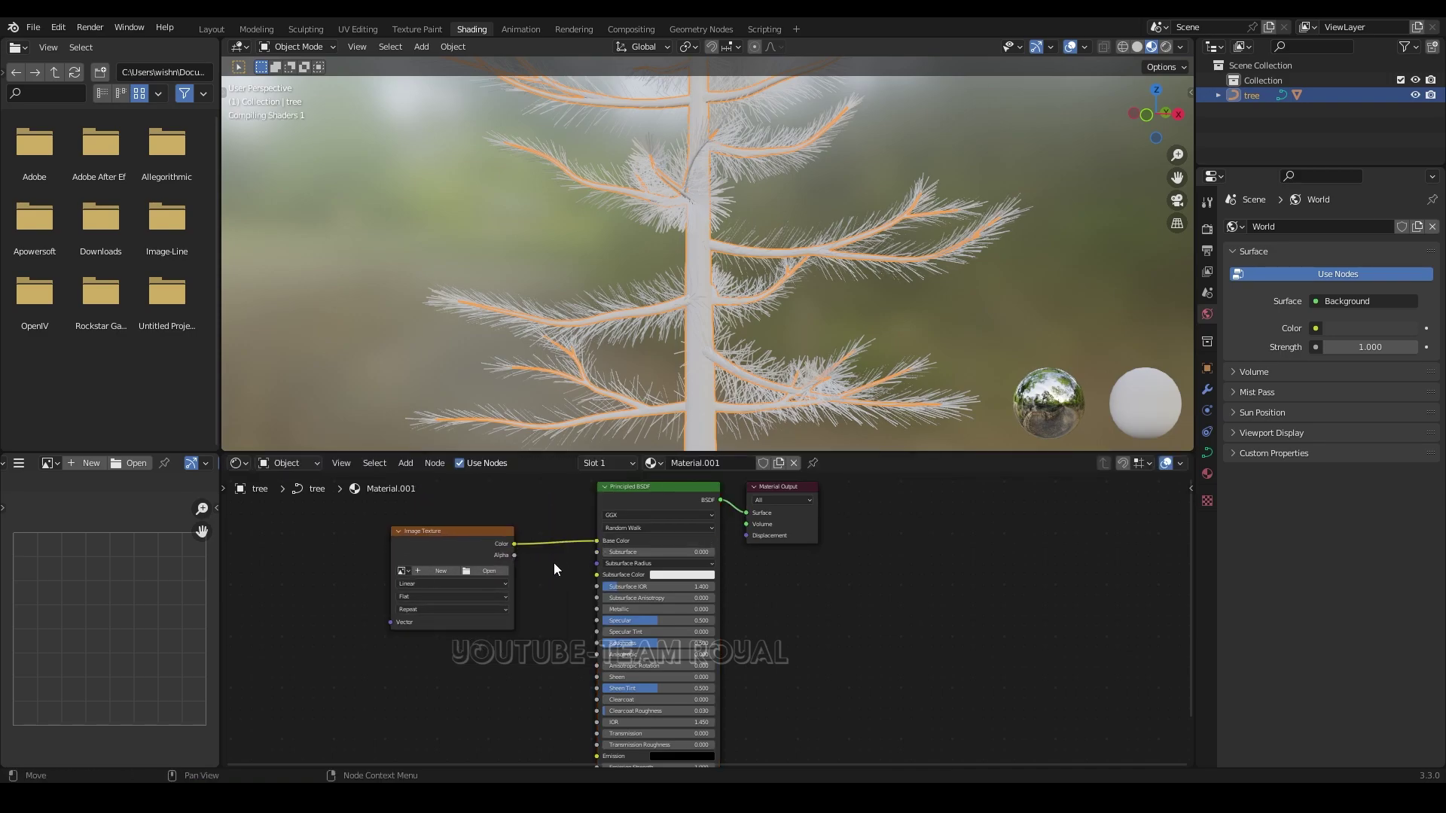
left_click(489, 571)
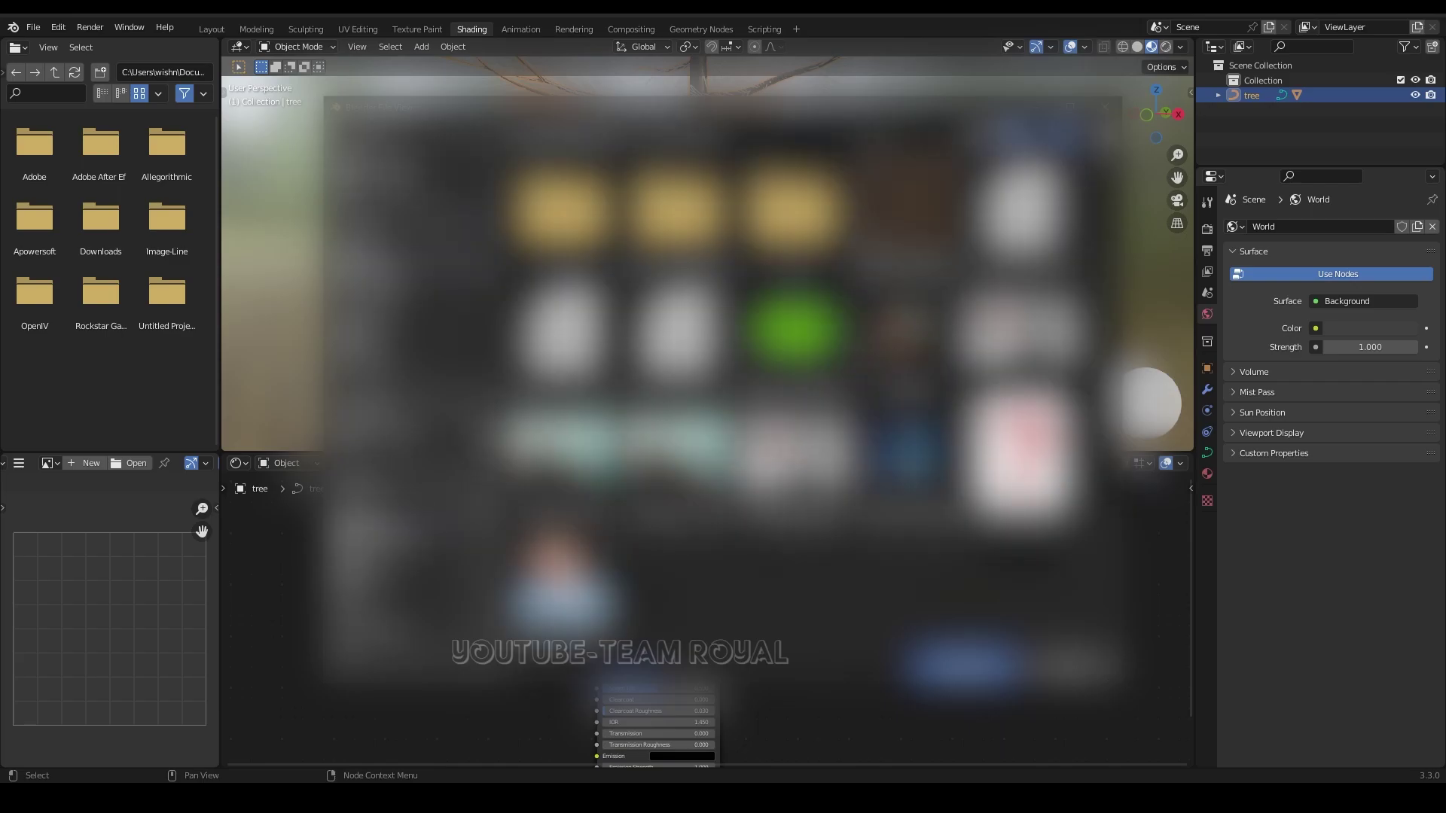
Load bark_willow_diff_4k.jpg into the texture, then set Metallic and Roughness to 1.000.
double_click(803, 311)
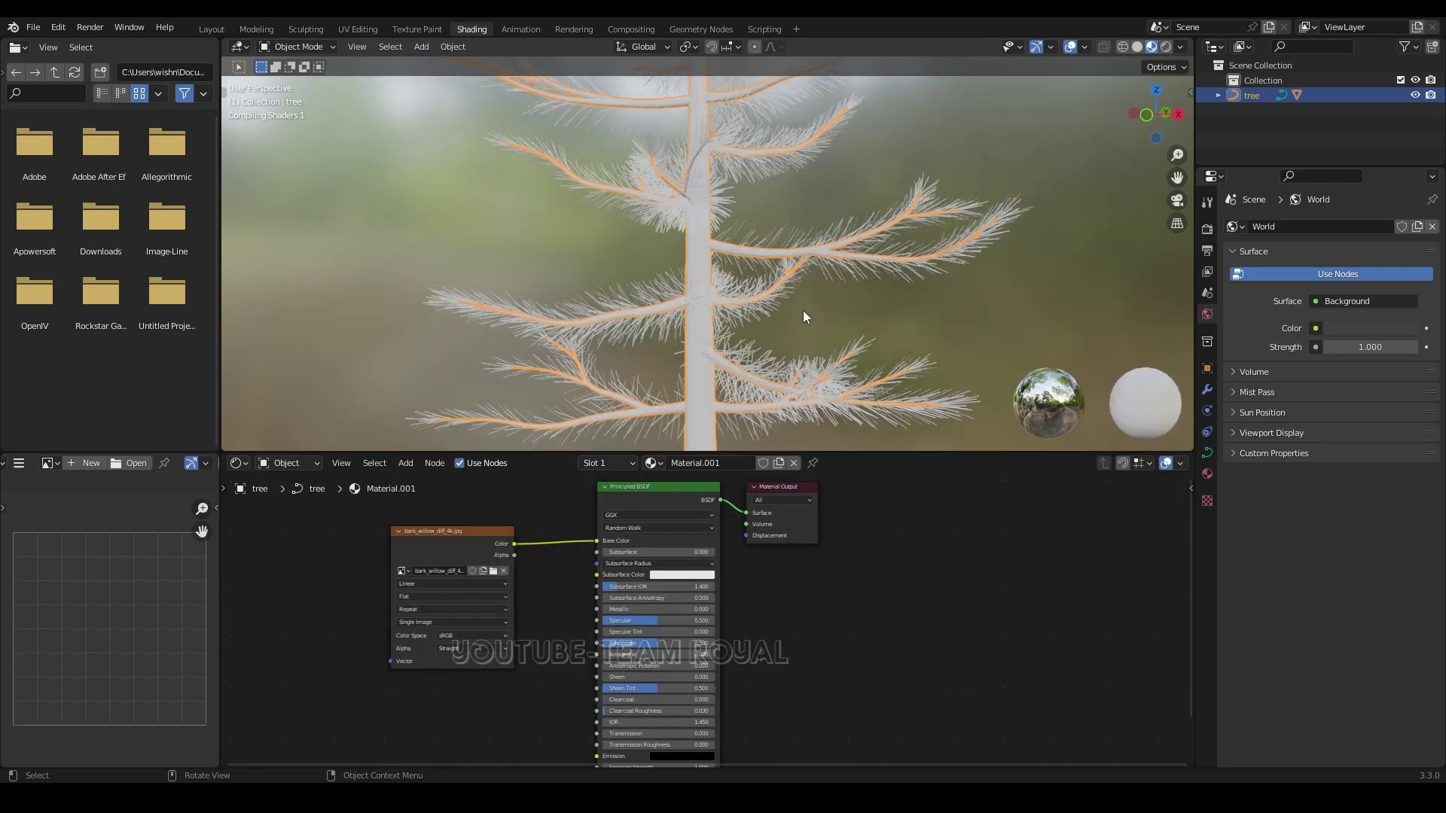
scroll(712, 337, "up", 2)
scroll(713, 337, "up", 5)
scroll(712, 338, "up", 3)
scroll(707, 351, "up", 3)
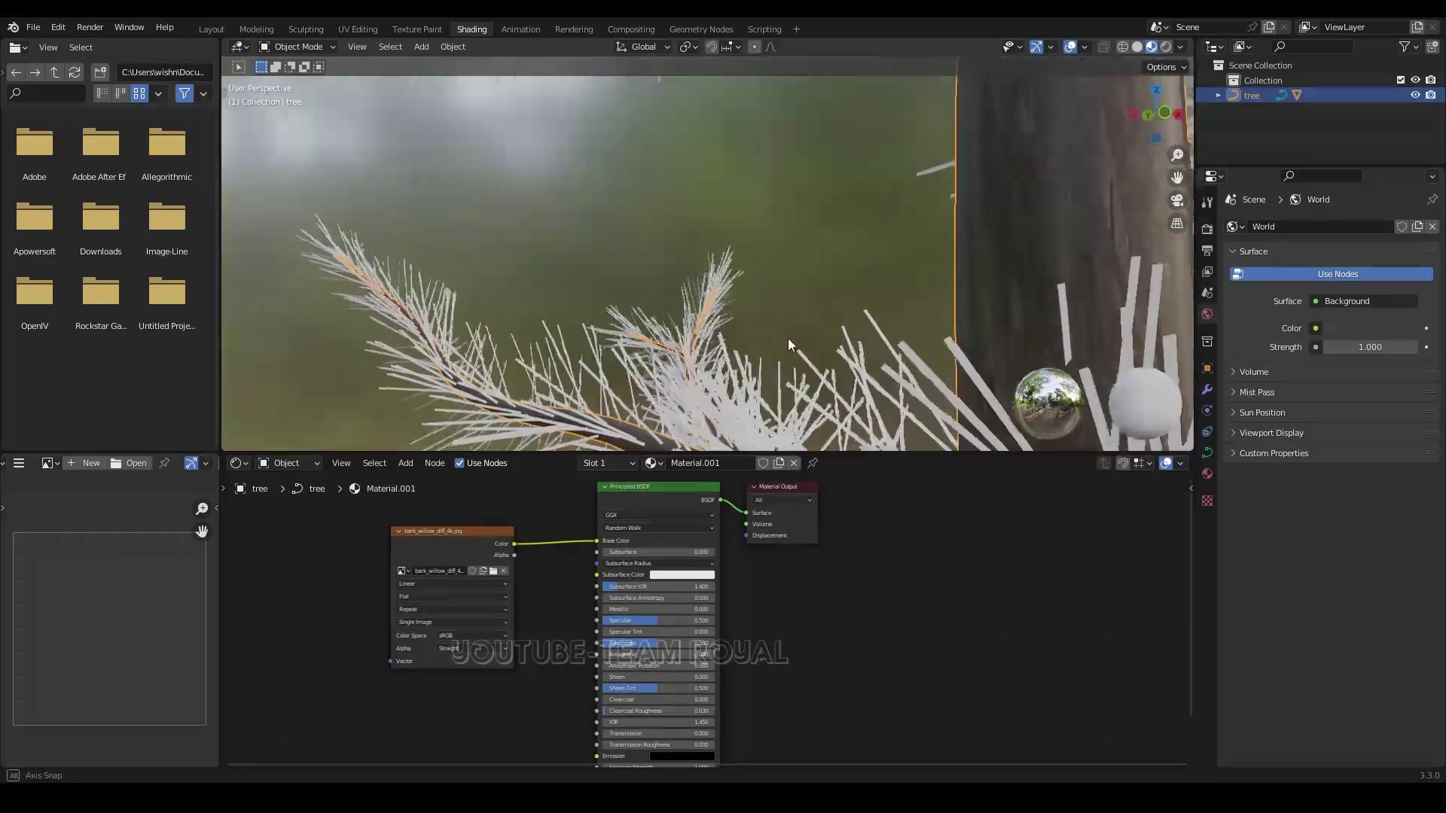
scroll(706, 351, "up", 2)
left_click_drag(655, 609, 716, 609)
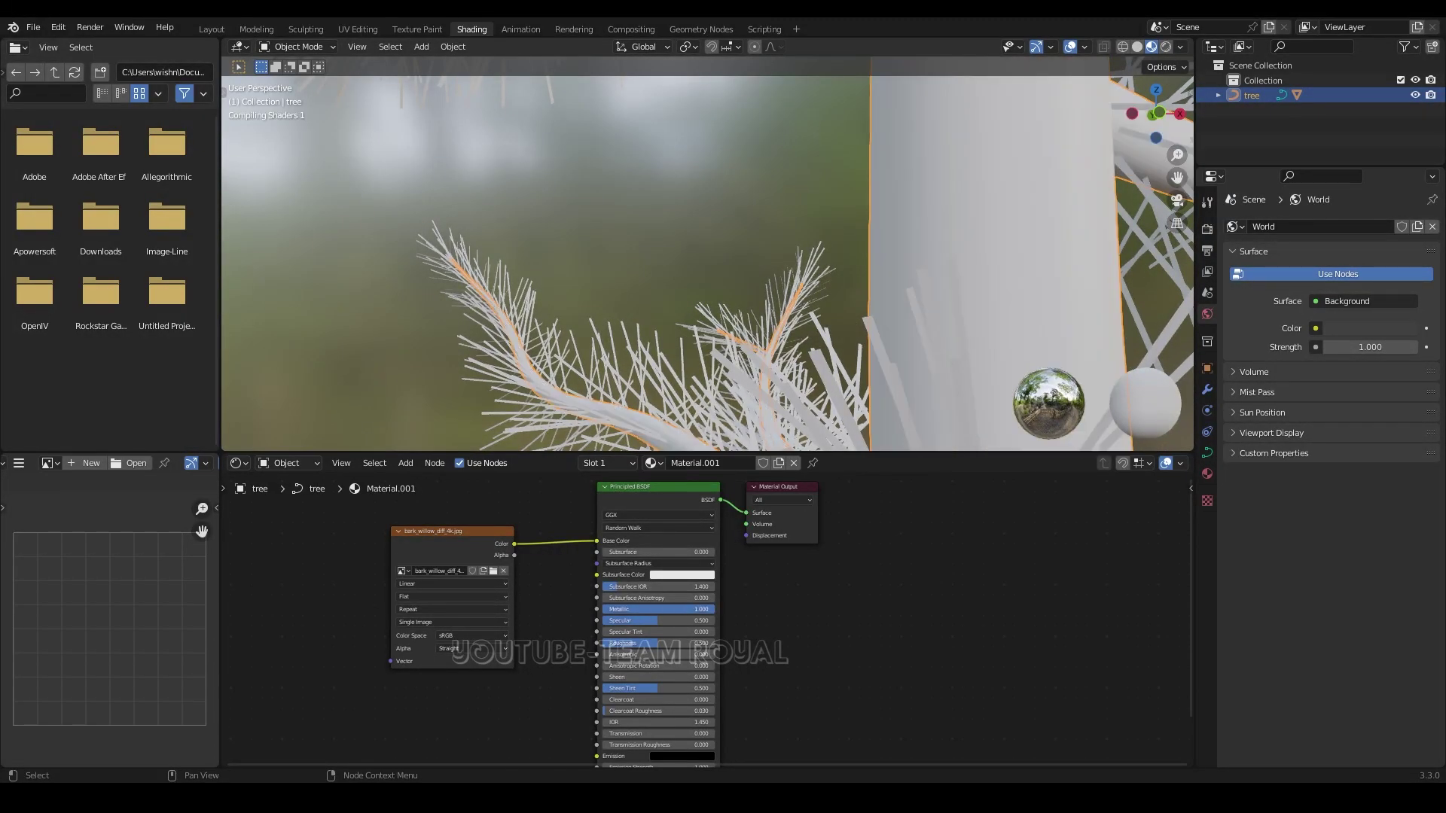
left_click_drag(638, 645, 715, 645)
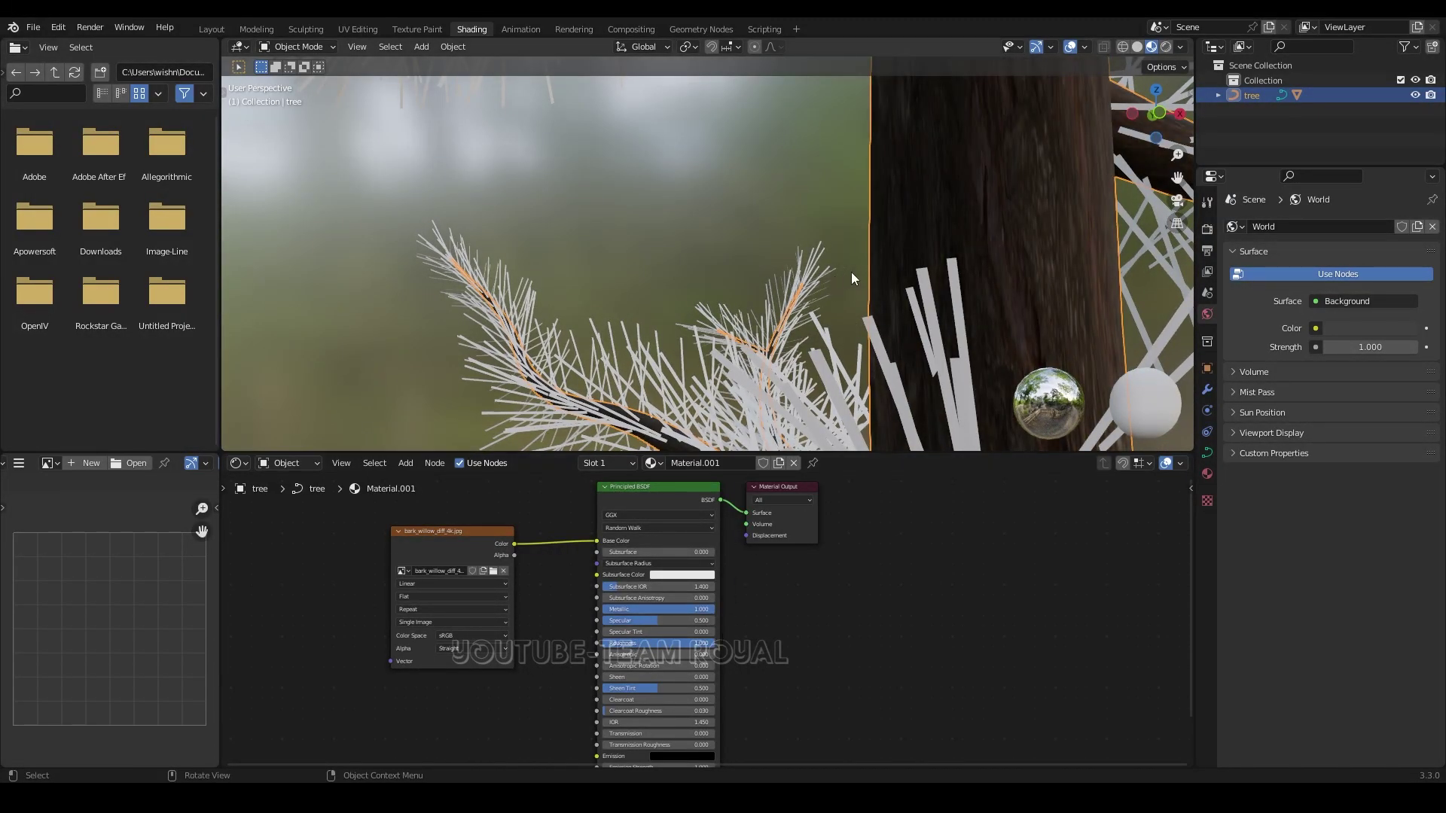
View the tree from above and lower the bark's Specular to 0.000.
scroll(851, 273, "down", 3)
scroll(881, 282, "down", 3)
scroll(867, 324, "down", 5)
mouse_move(793, 340)
middle_mouse_down()
mouse_move(745, 449)
mouse_move(602, 100)
mouse_move(584, 348)
middle_mouse_up()
scroll(675, 322, "up", 3)
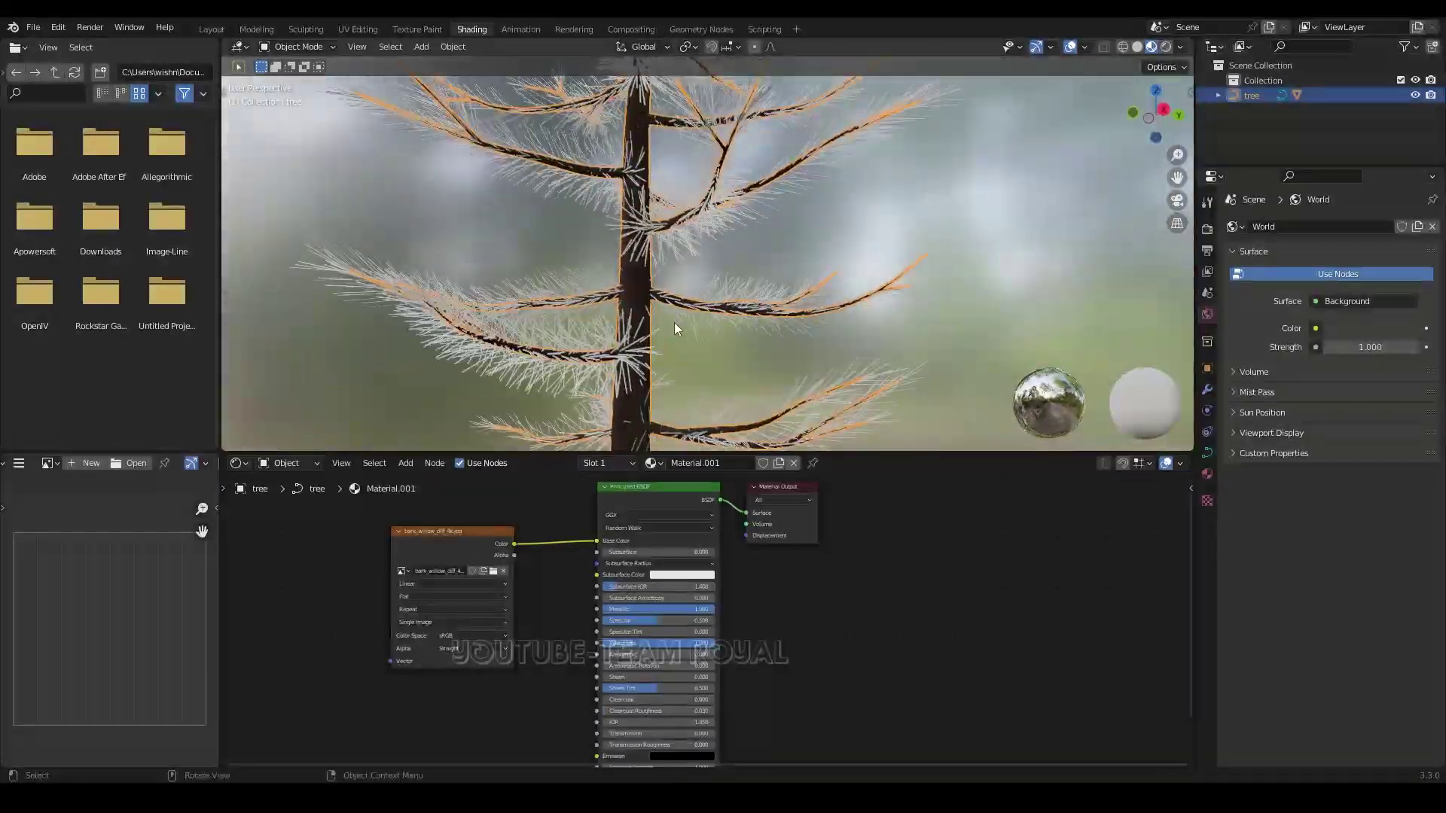
scroll(673, 338, "up", 4)
scroll(730, 383, "up", 3)
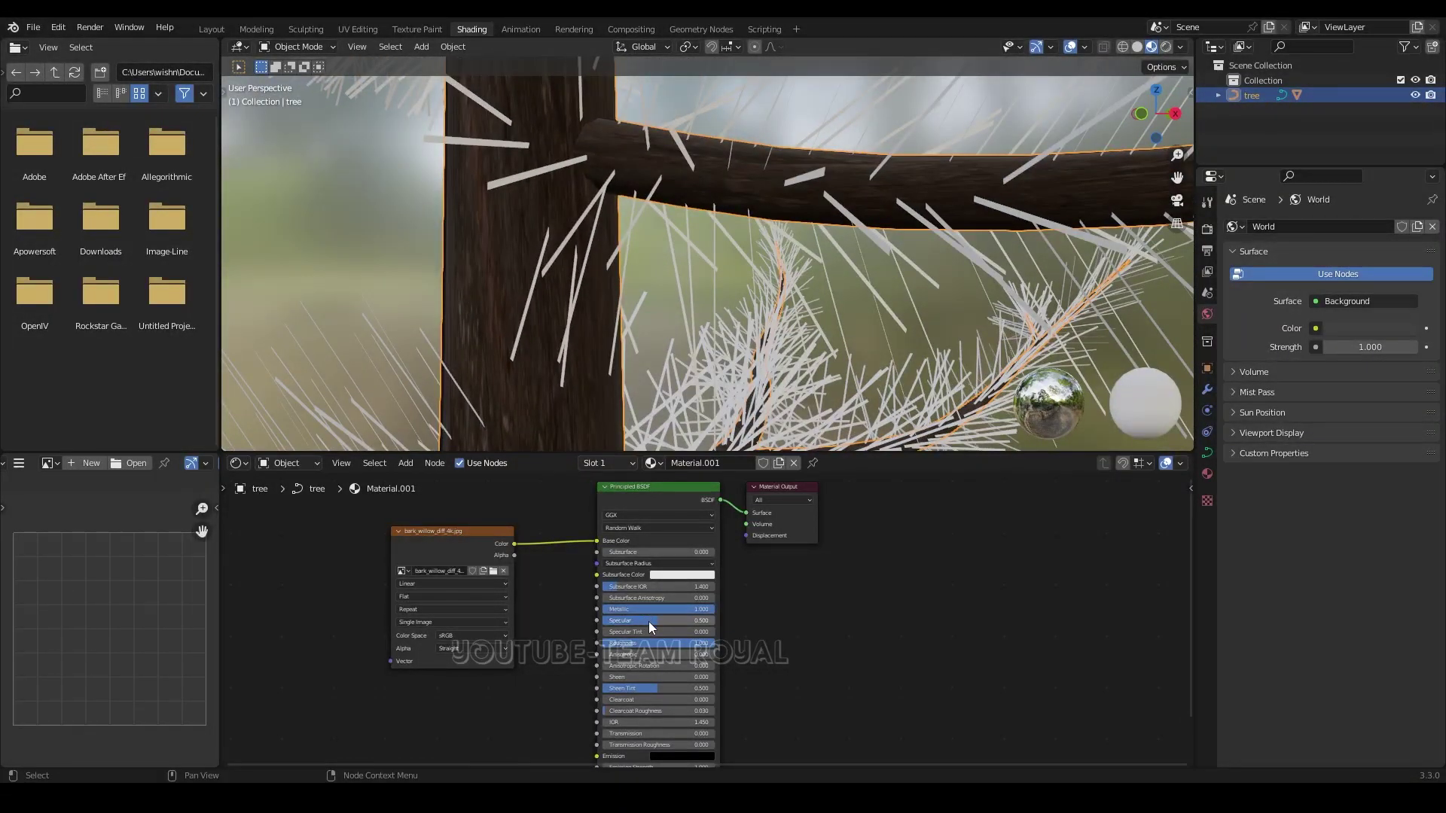
mouse_move(648, 621)
left_mouse_down()
mouse_move(602, 622)
mouse_move(704, 620)
mouse_move(603, 610)
mouse_move(658, 610)
left_mouse_up()
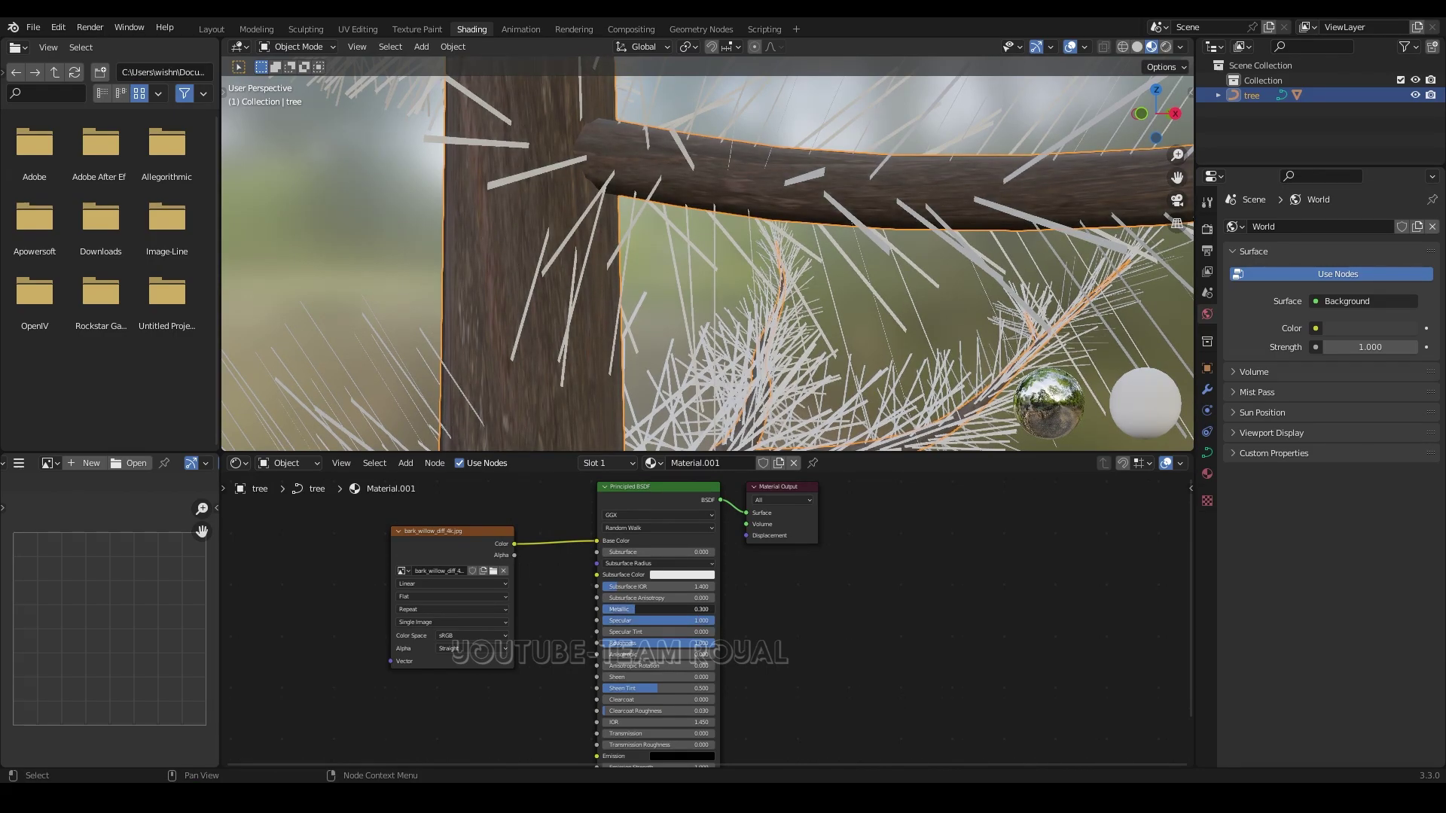
Refine the bark to Metallic 0.500, Roughness about 0.773 and Specular 0.732.
middle_click_drag(652, 370, 730, 352)
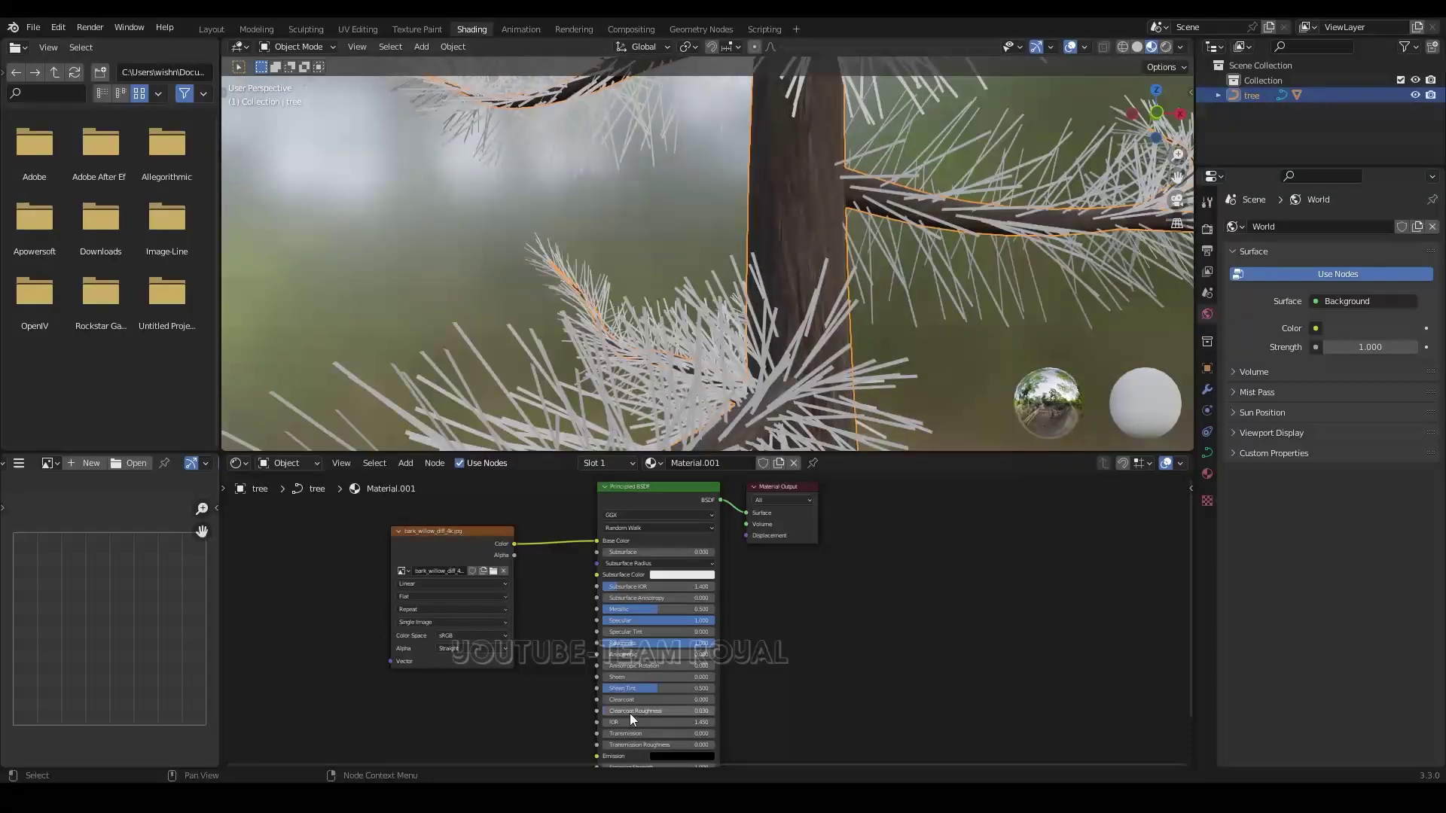
mouse_move(678, 644)
left_mouse_down()
mouse_move(652, 644)
mouse_move(716, 609)
mouse_move(650, 622)
left_mouse_up()
mouse_move(892, 208)
middle_mouse_down()
mouse_move(833, 236)
mouse_move(968, 195)
middle_mouse_up()
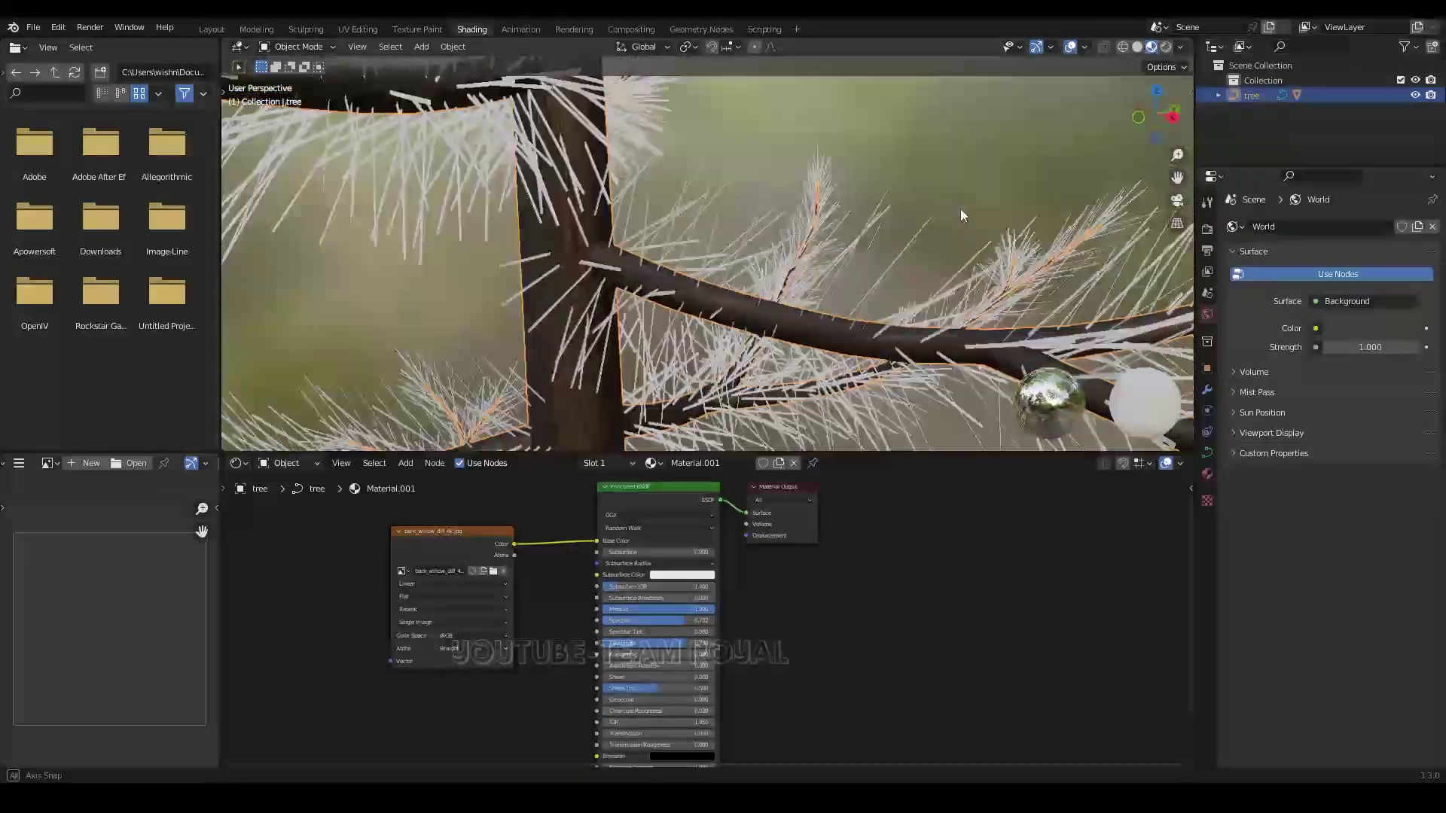
scroll(748, 283, "down", 5)
scroll(749, 287, "up", 3)
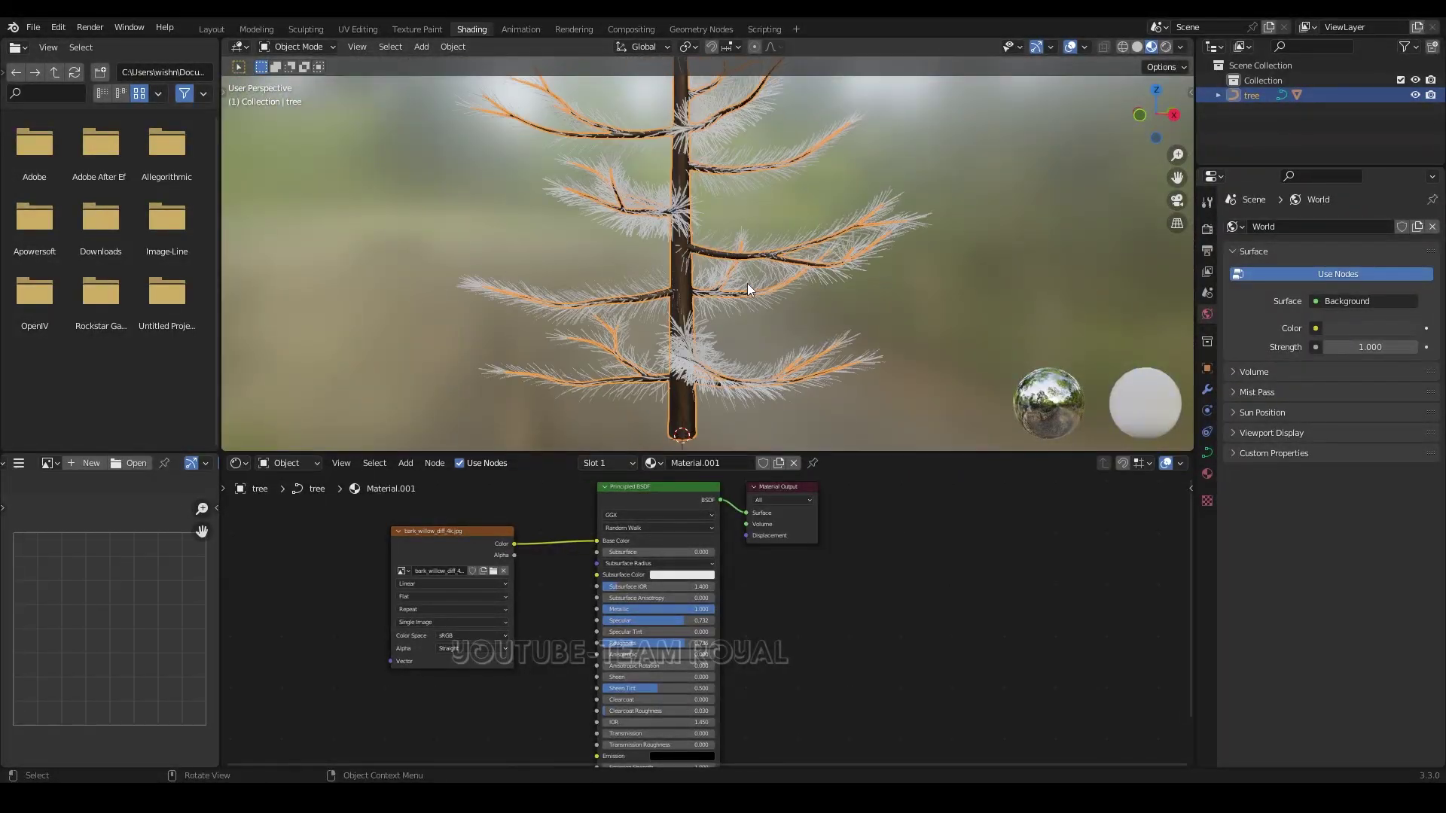
scroll(749, 287, "up", 6)
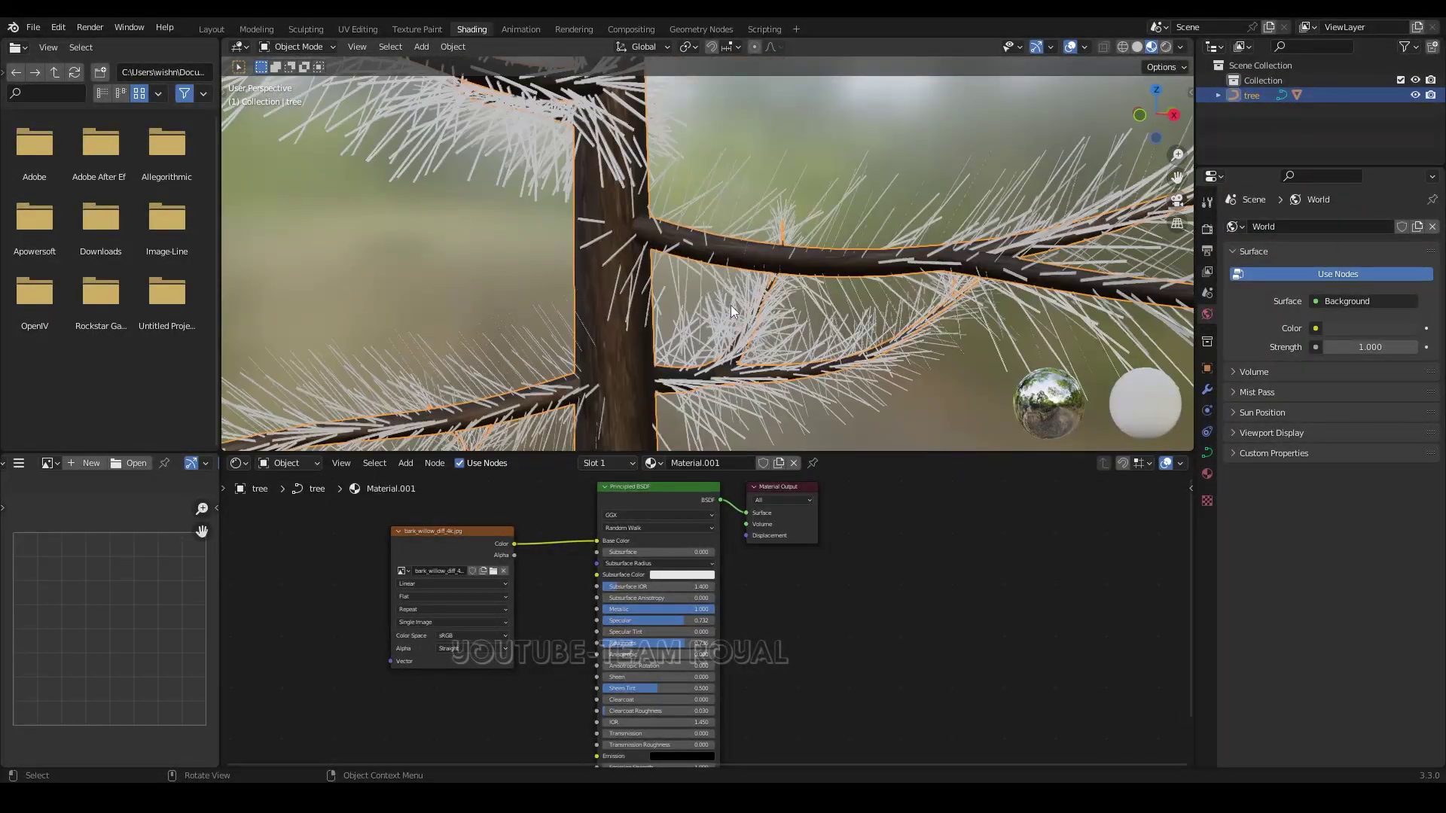
left_click(456, 541)
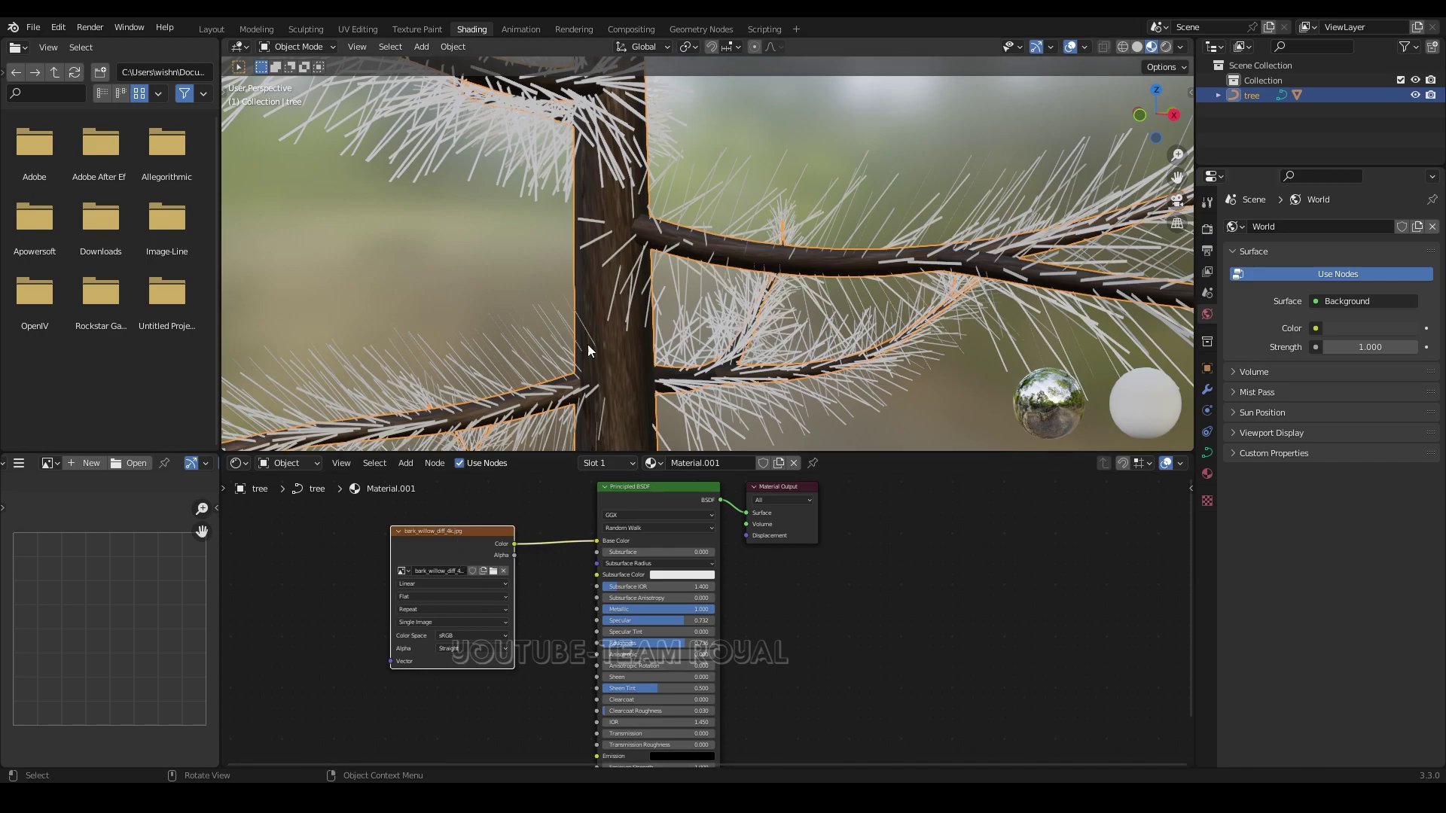
Give the leaves' Material.002 a darkened green Base Color and Metallic 1.000.
left_click(633, 277)
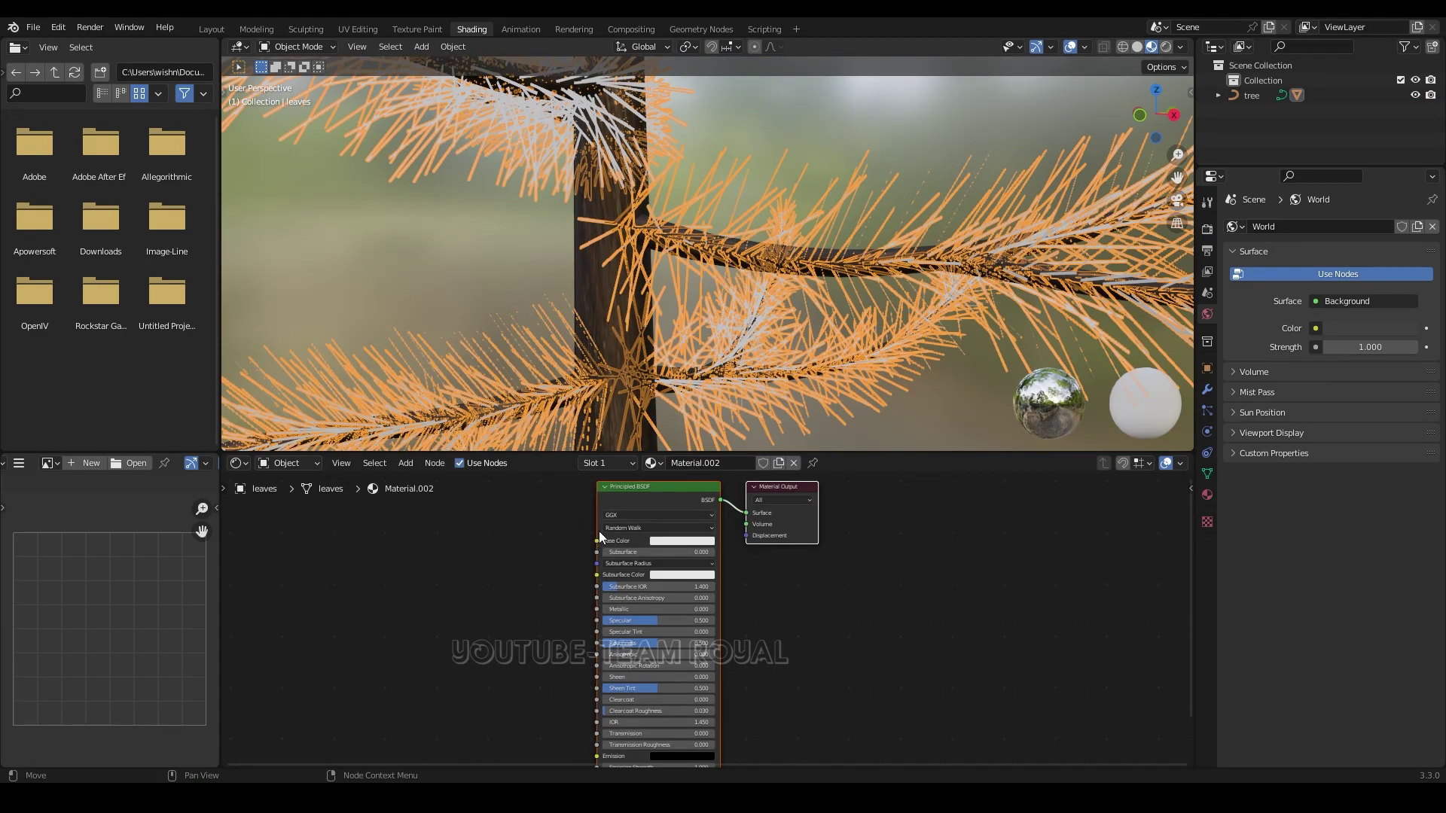
left_click(682, 541)
left_click(659, 427)
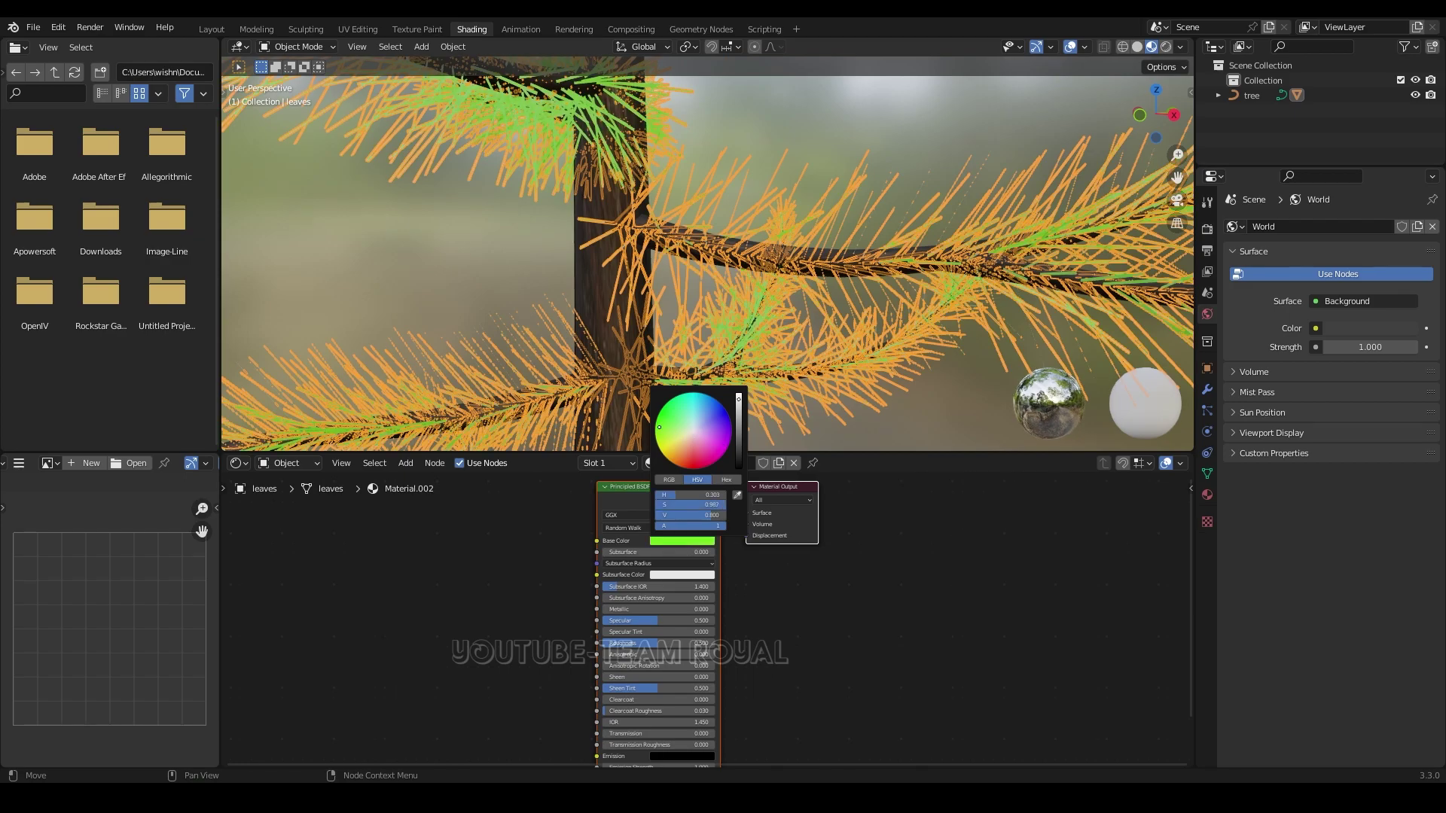
left_click_drag(739, 431, 737, 454)
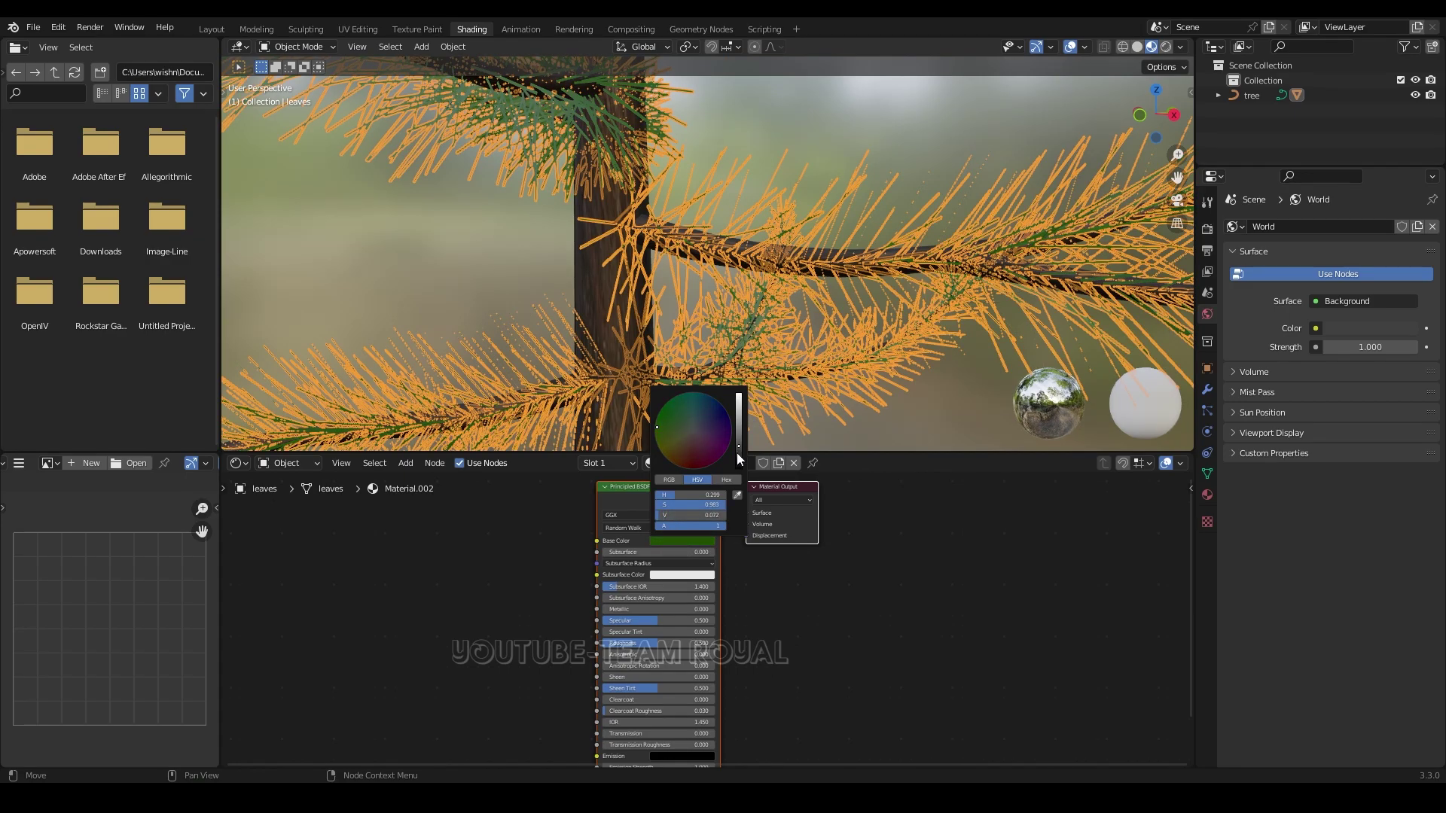
left_click(783, 500)
mouse_move(647, 609)
left_mouse_down()
mouse_move(716, 609)
mouse_move(690, 643)
left_mouse_up()
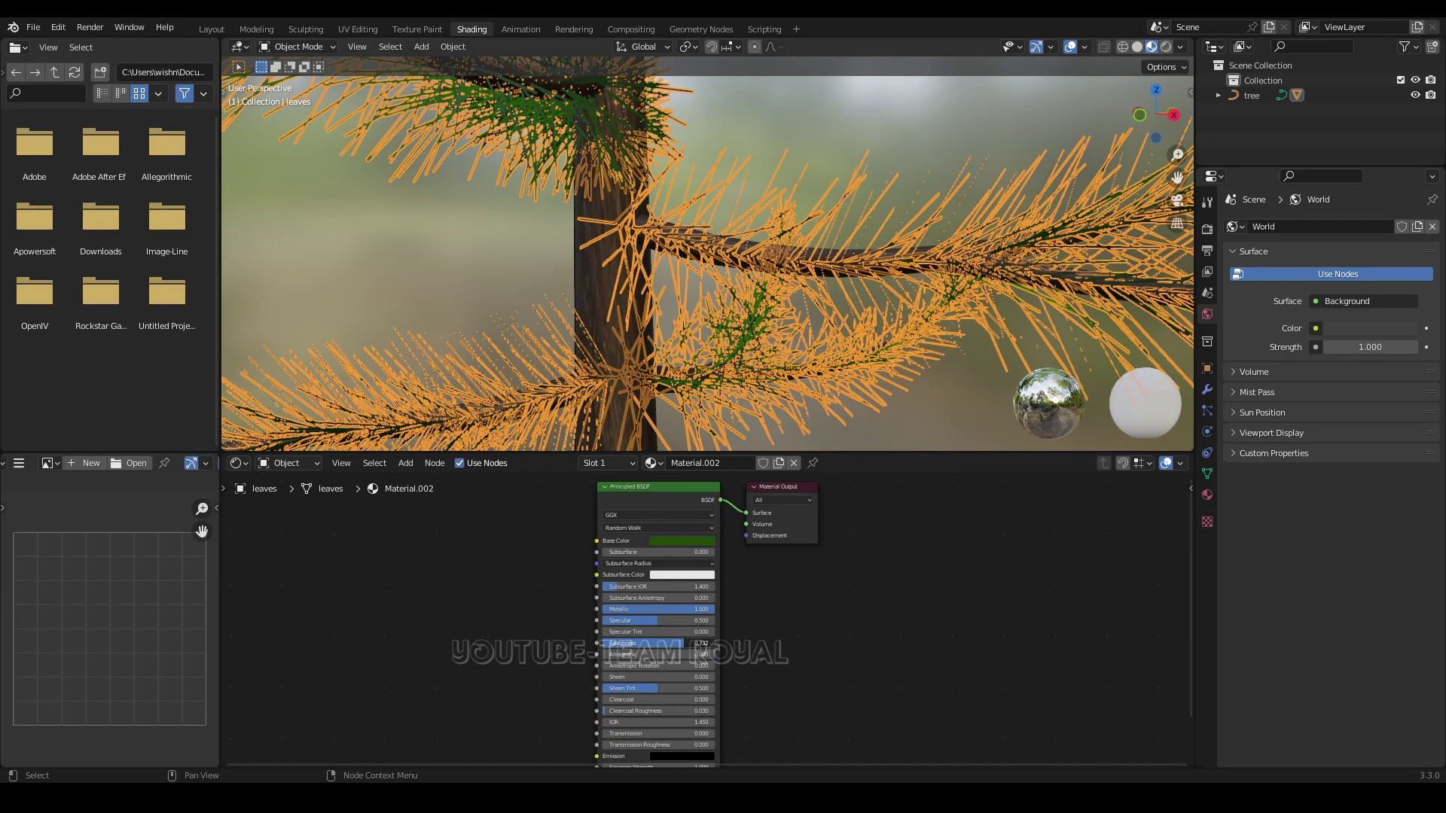
scroll(828, 271, "down", 5)
scroll(811, 300, "down", 2)
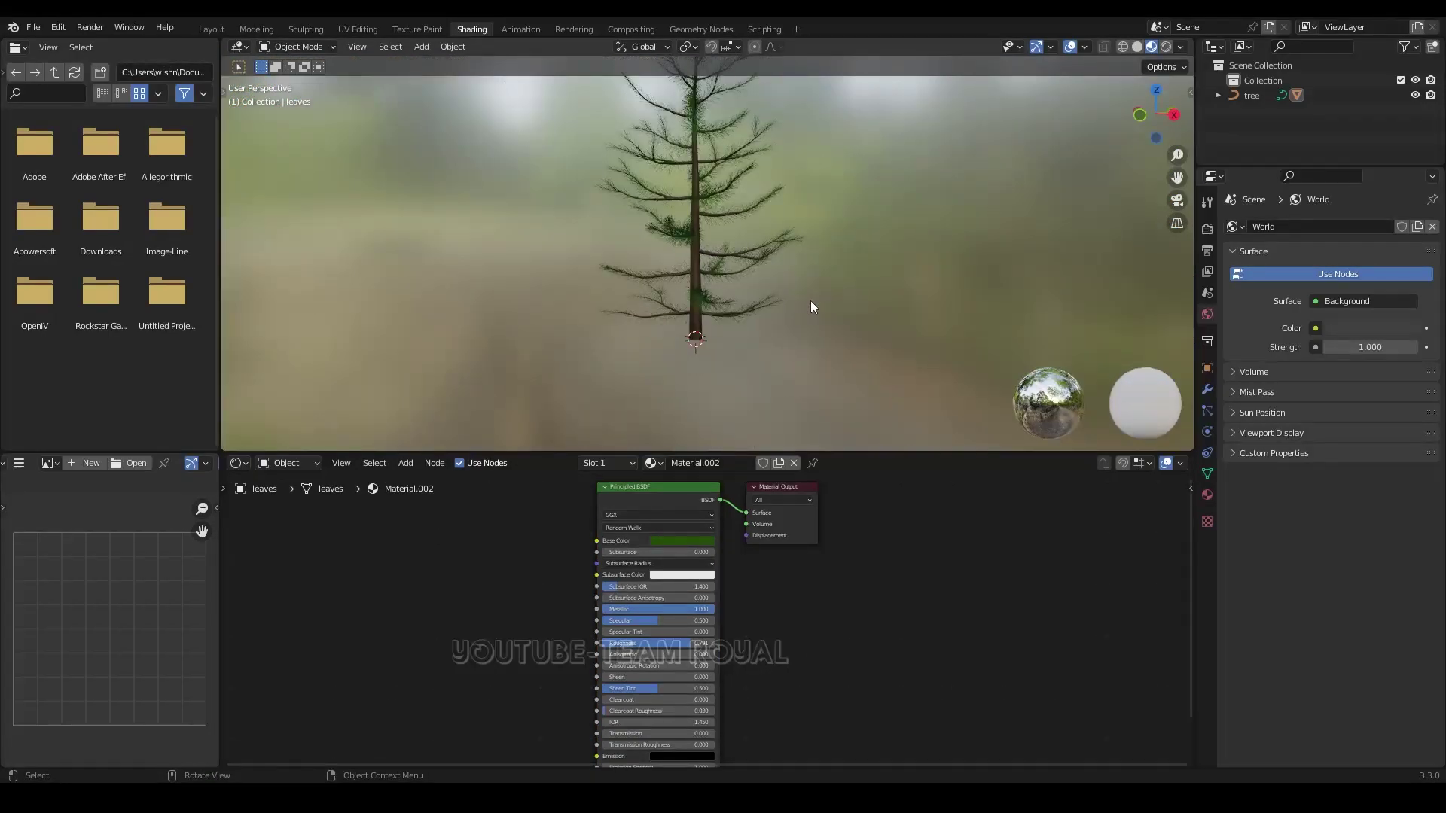
scroll(806, 306, "up", 2)
mouse_move(775, 340)
middle_mouse_down()
mouse_move(785, 320)
mouse_move(666, 351)
mouse_move(565, 351)
middle_mouse_up()
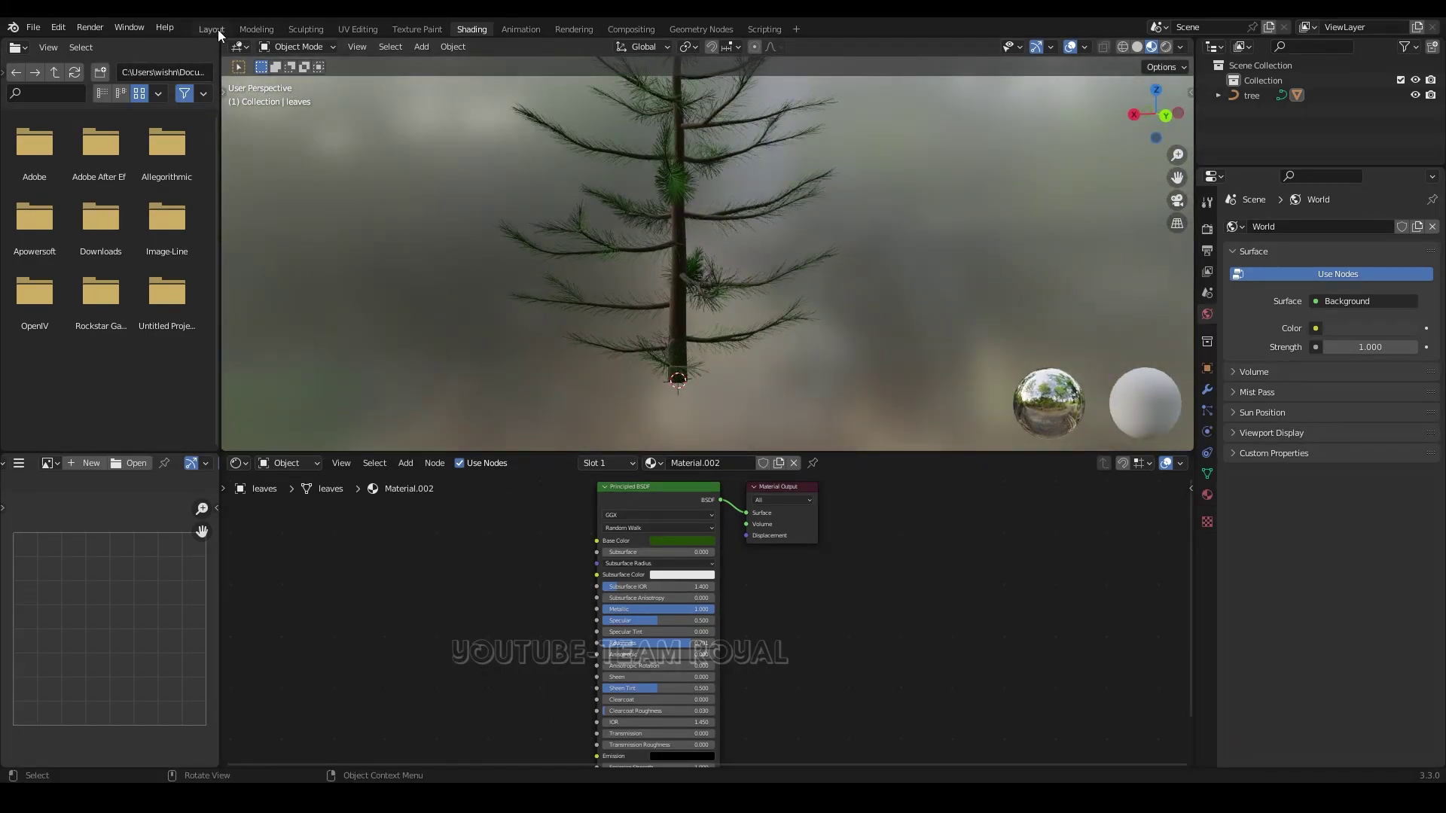
Return to the Layout workspace and show the tree in Material Preview shading.
left_click(214, 29)
middle_click_drag(594, 412, 672, 391)
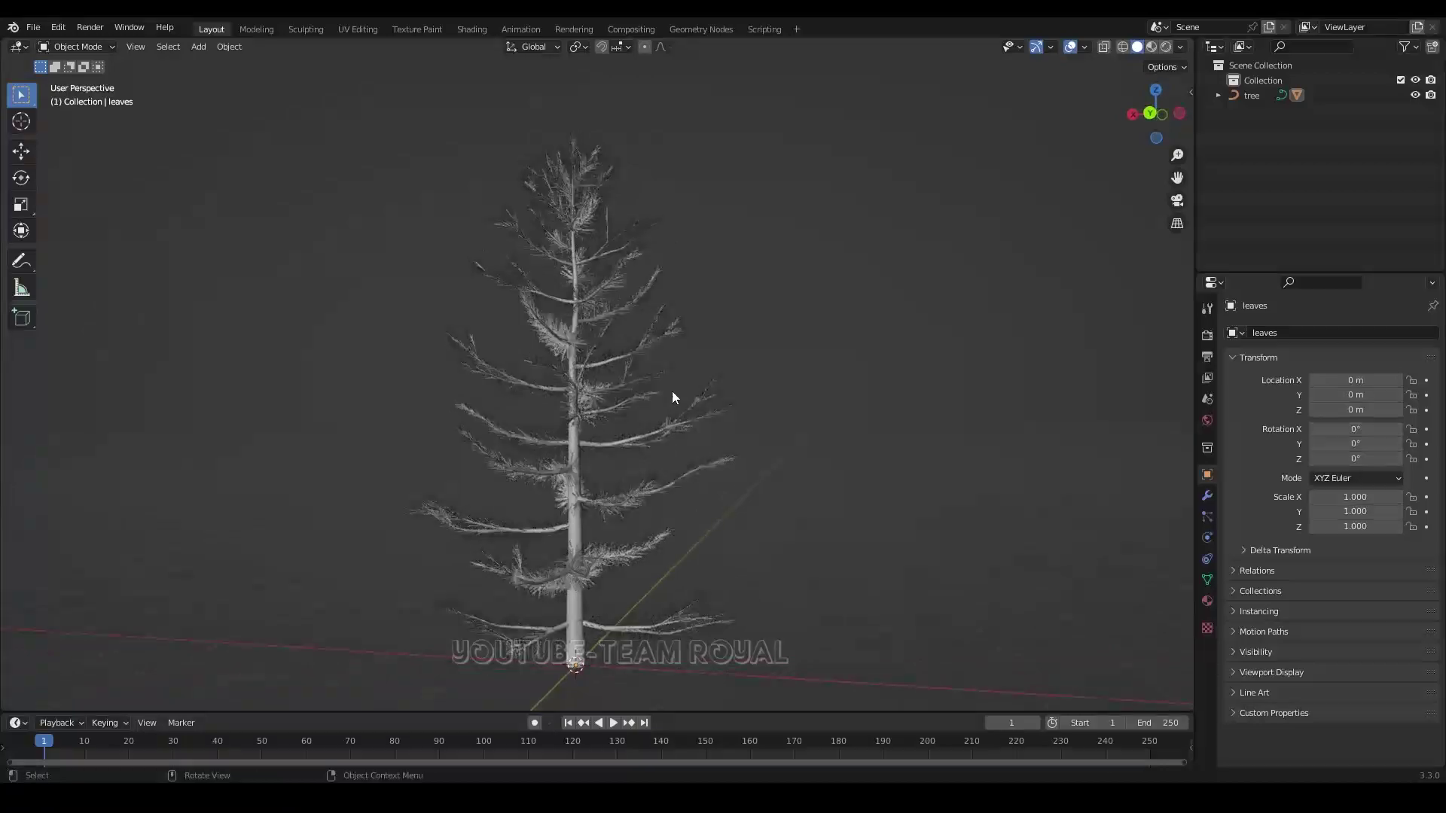
left_click(1152, 47)
mouse_move(723, 494)
middle_mouse_down()
mouse_move(563, 520)
mouse_move(441, 491)
mouse_move(536, 476)
mouse_move(612, 525)
mouse_move(674, 499)
mouse_move(660, 487)
mouse_move(536, 536)
middle_mouse_up()
Select the tree's branch curve and convert it to a mesh.
left_click(536, 536)
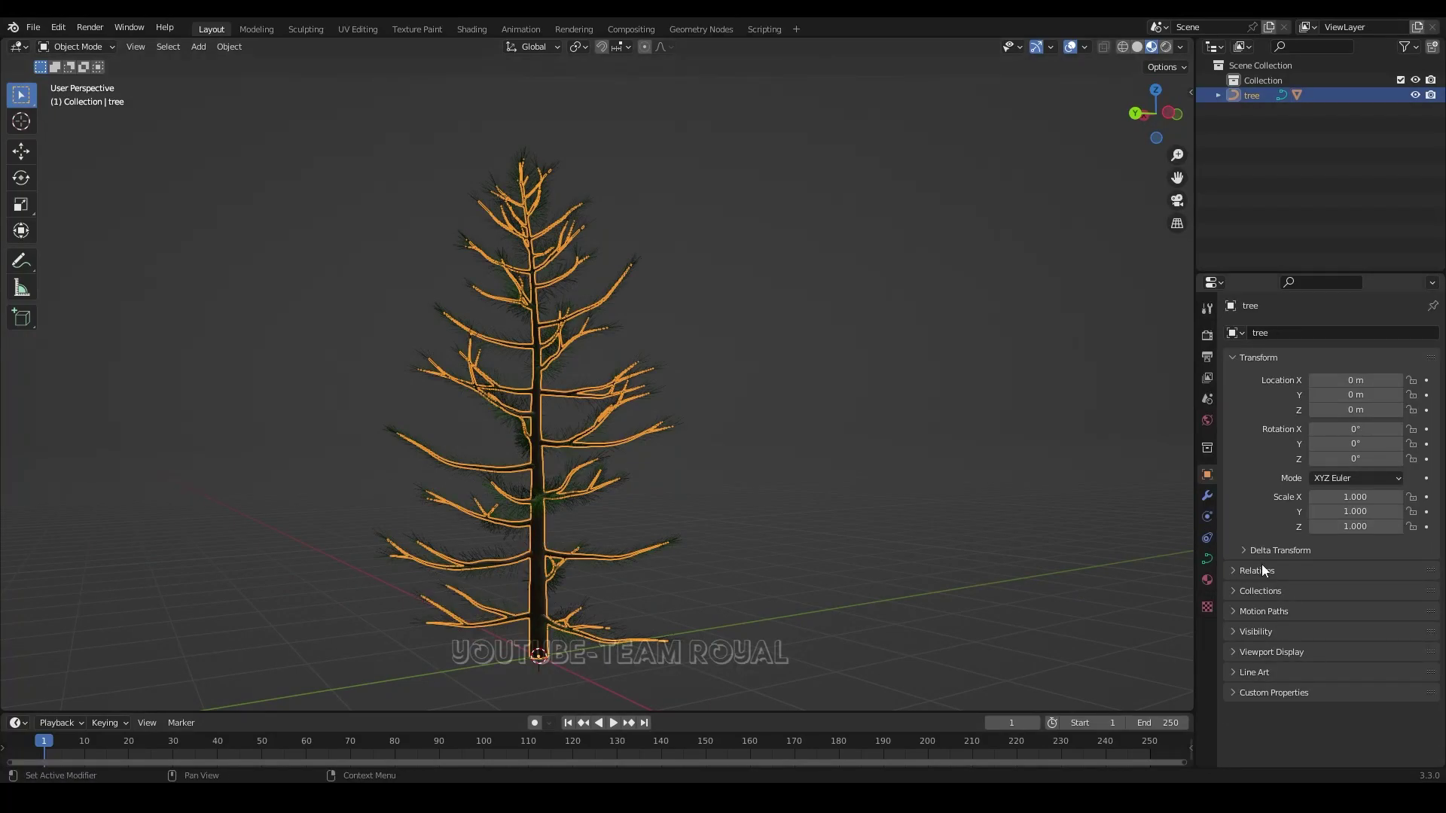
left_click(1207, 559)
right_click(489, 426)
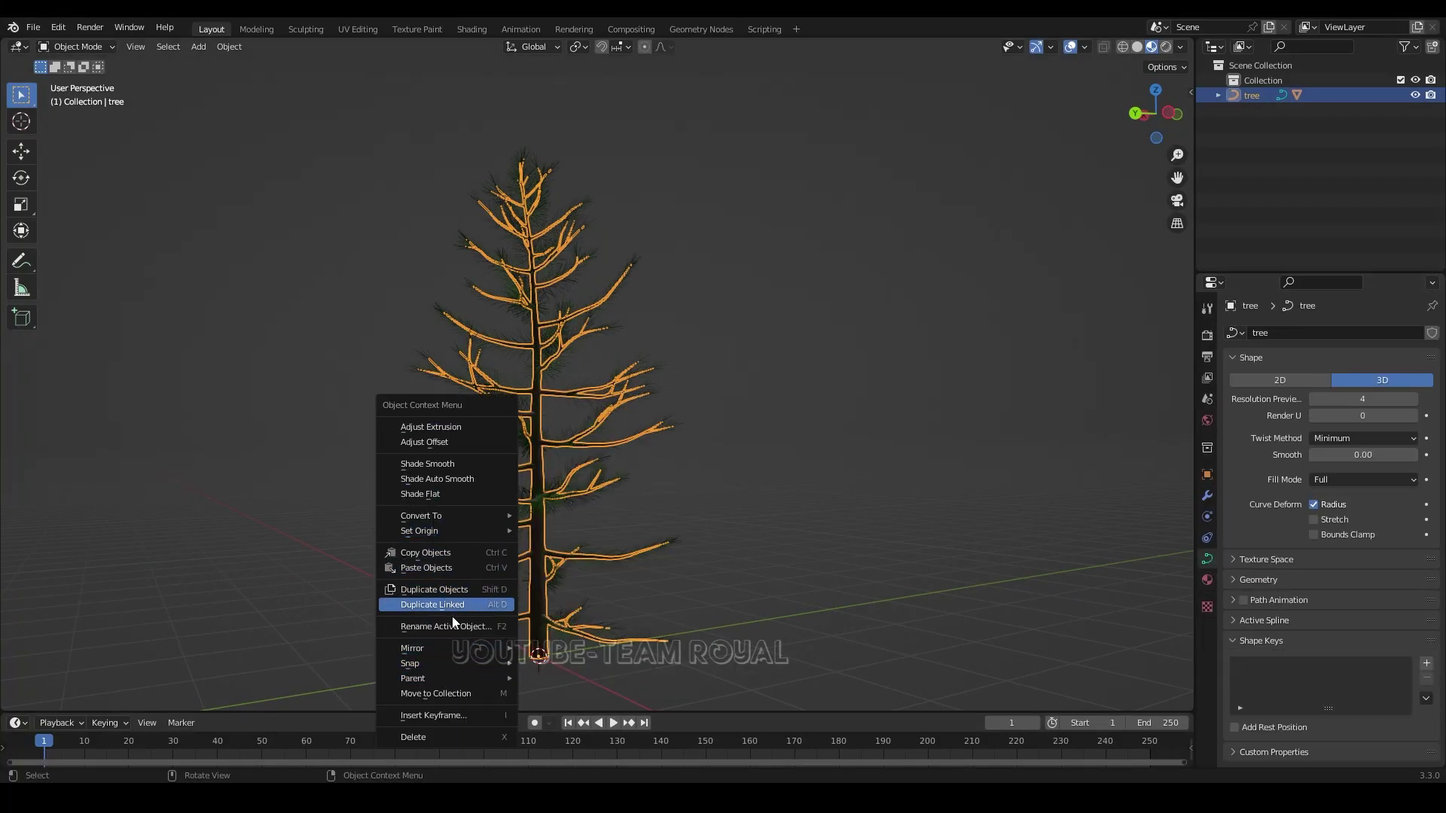
mouse_move(422, 515)
left_click(553, 534)
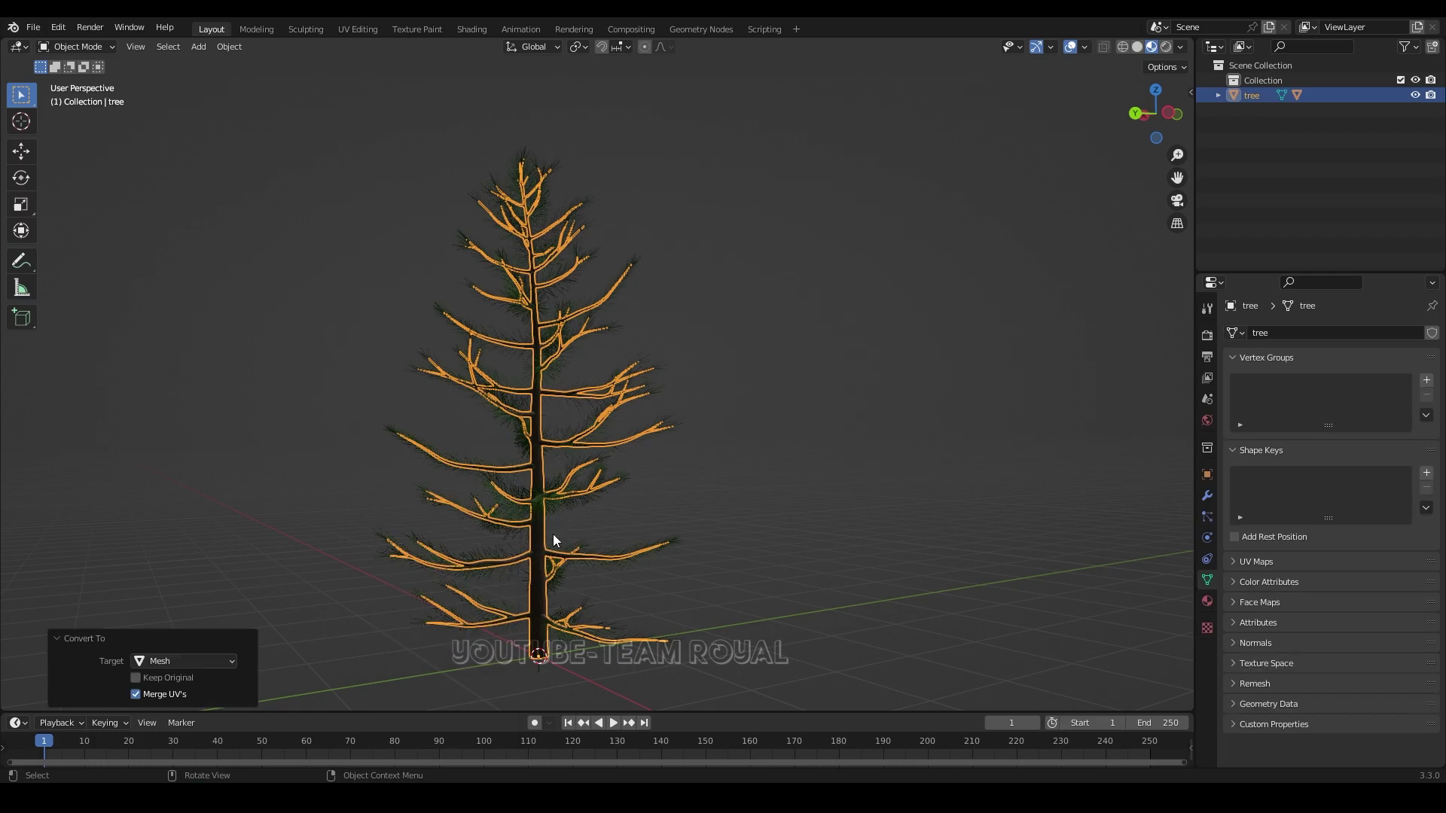
left_click(678, 527)
Inspect the converted tree's branches close up, then frame a level front view and deselect.
mouse_move(709, 551)
middle_mouse_down()
mouse_move(643, 566)
mouse_move(590, 635)
middle_mouse_up()
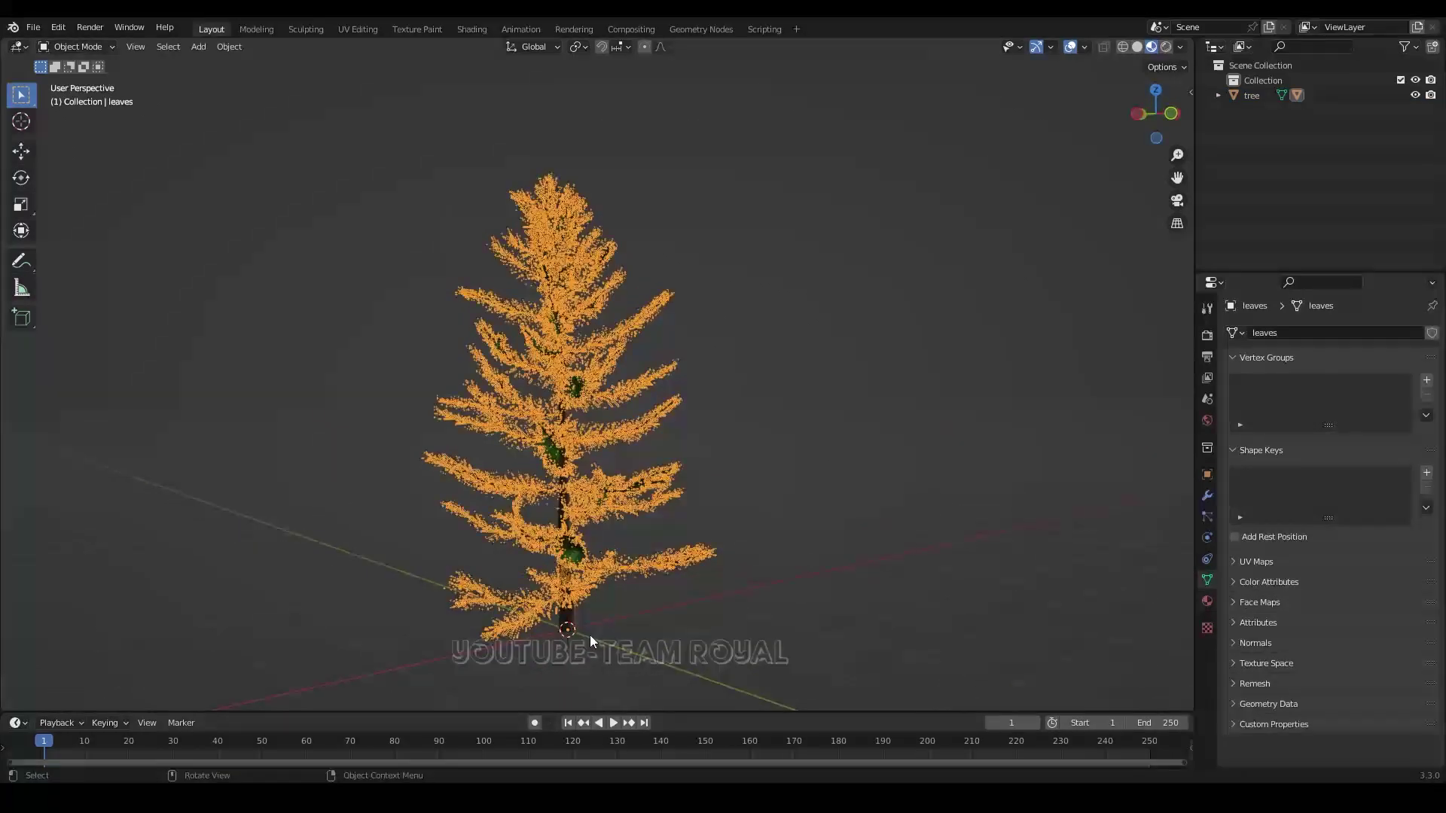
left_click(586, 625)
scroll(753, 554, "up", 3)
scroll(723, 583, "up", 3)
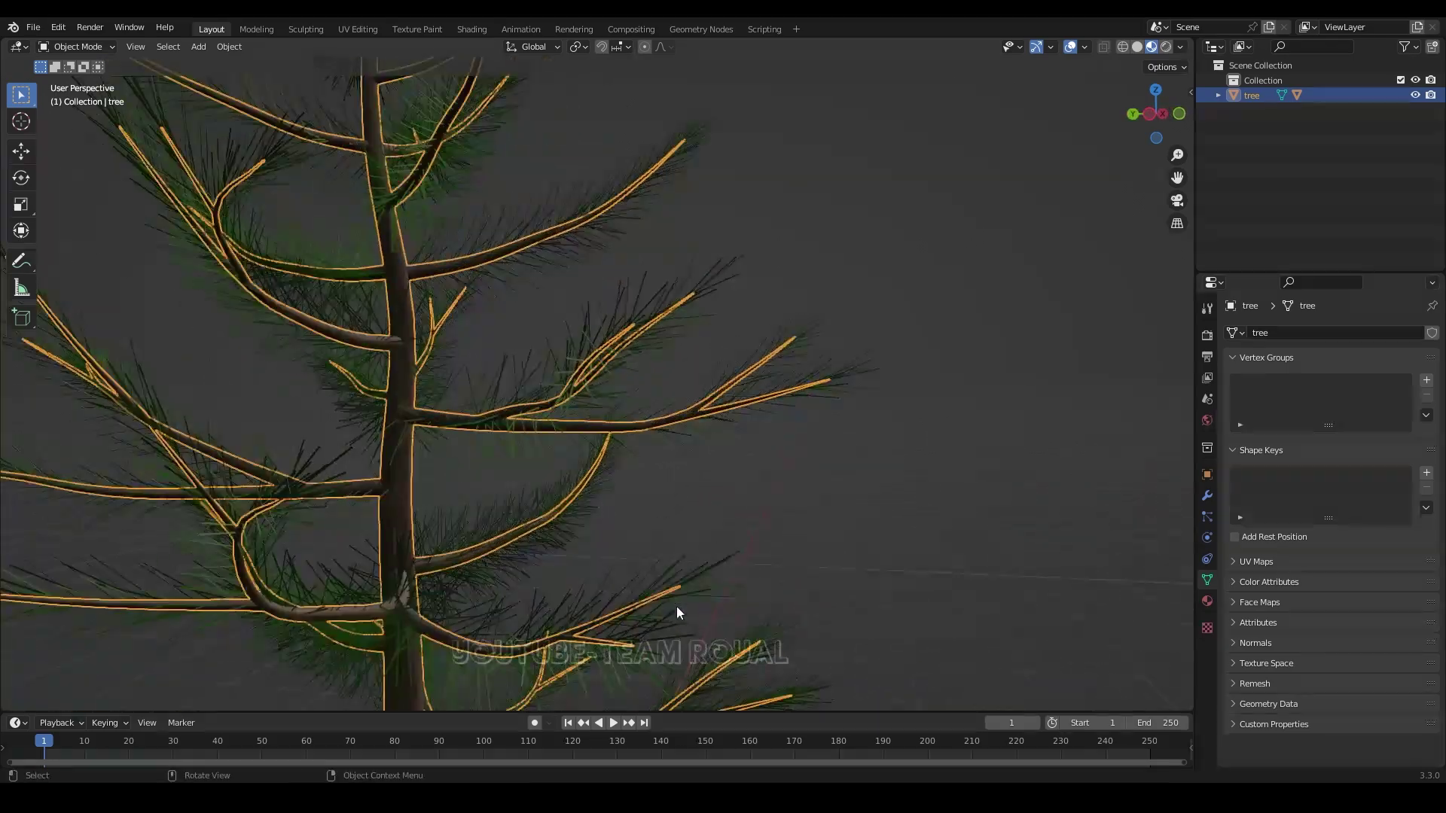
middle_click_drag(676, 608, 408, 681)
scroll(717, 539, "down", 4)
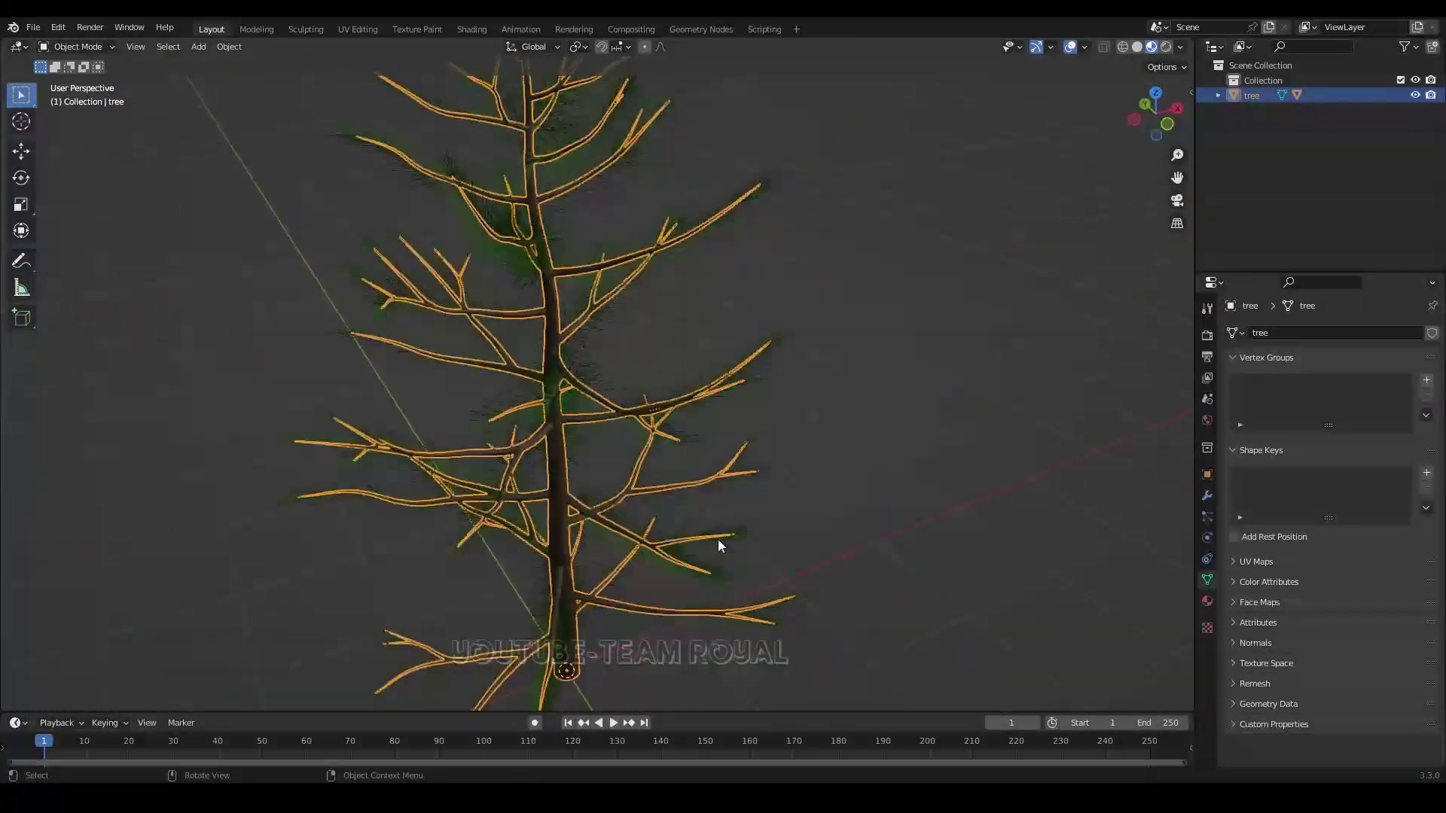
scroll(647, 541, "down", 3)
middle_click_drag(648, 541, 834, 472)
left_click(848, 457)
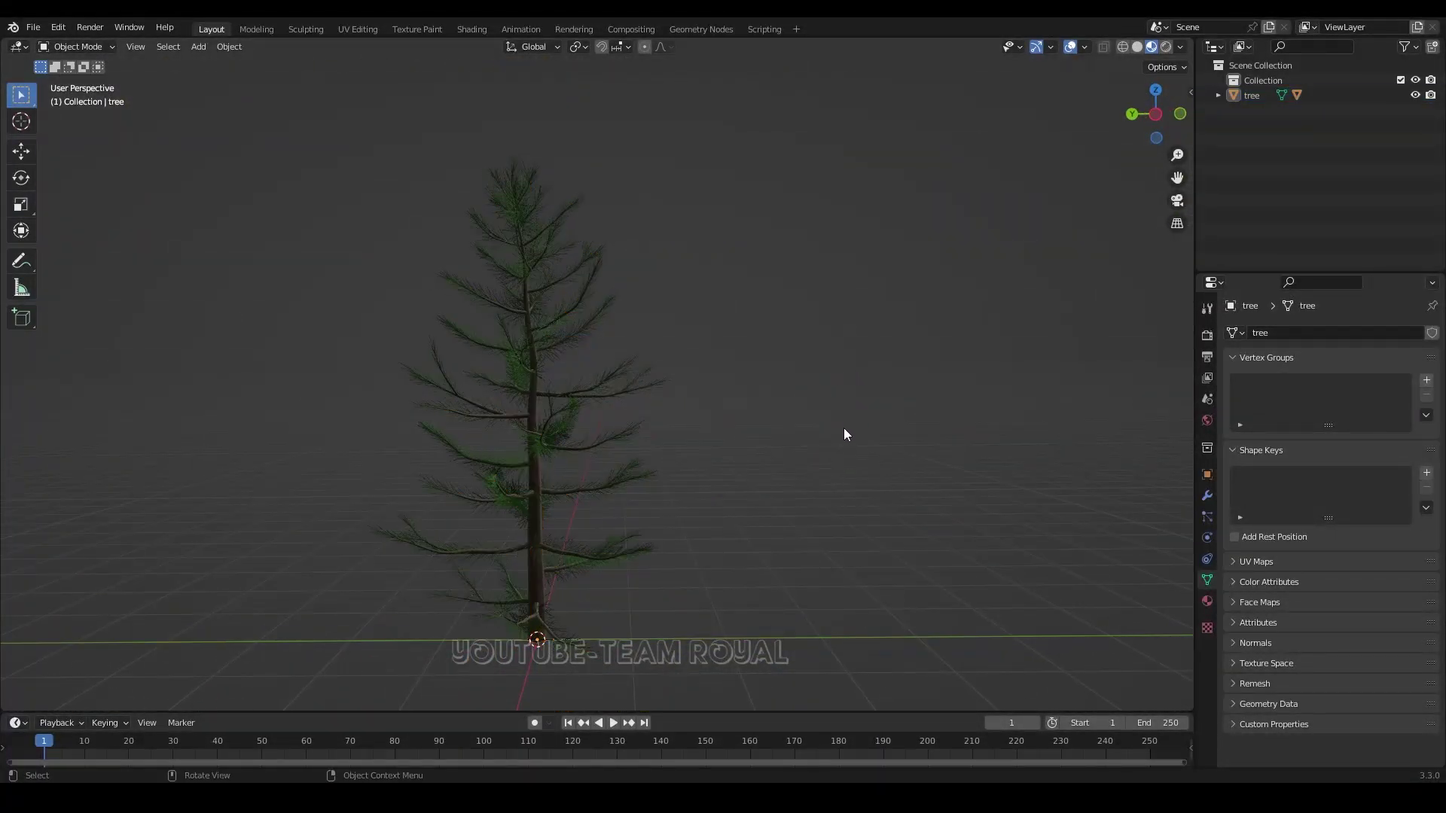
Switch the viewport to Rendered shading with the Cycles render engine.
left_click(1208, 334)
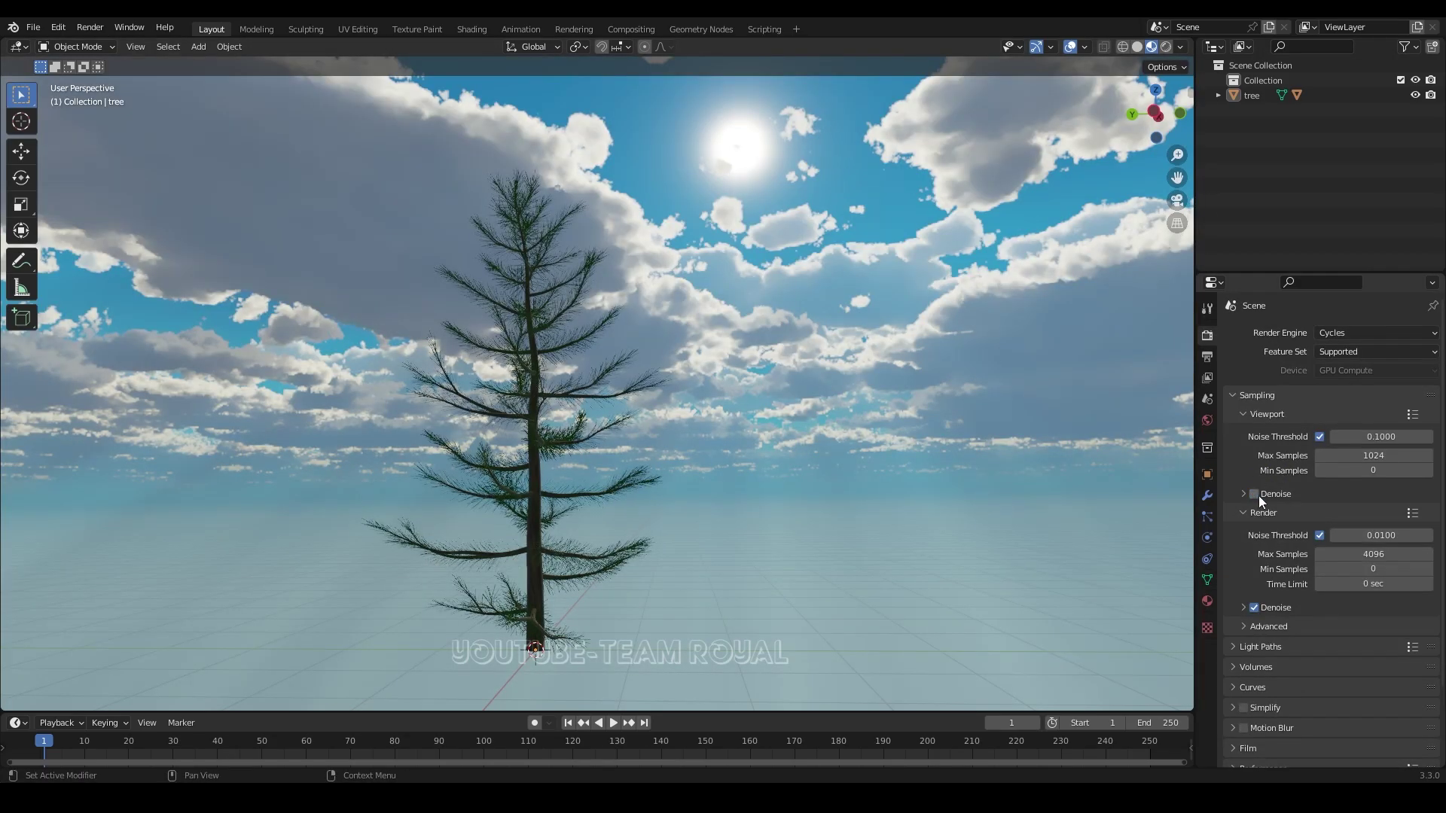
left_click(1169, 45)
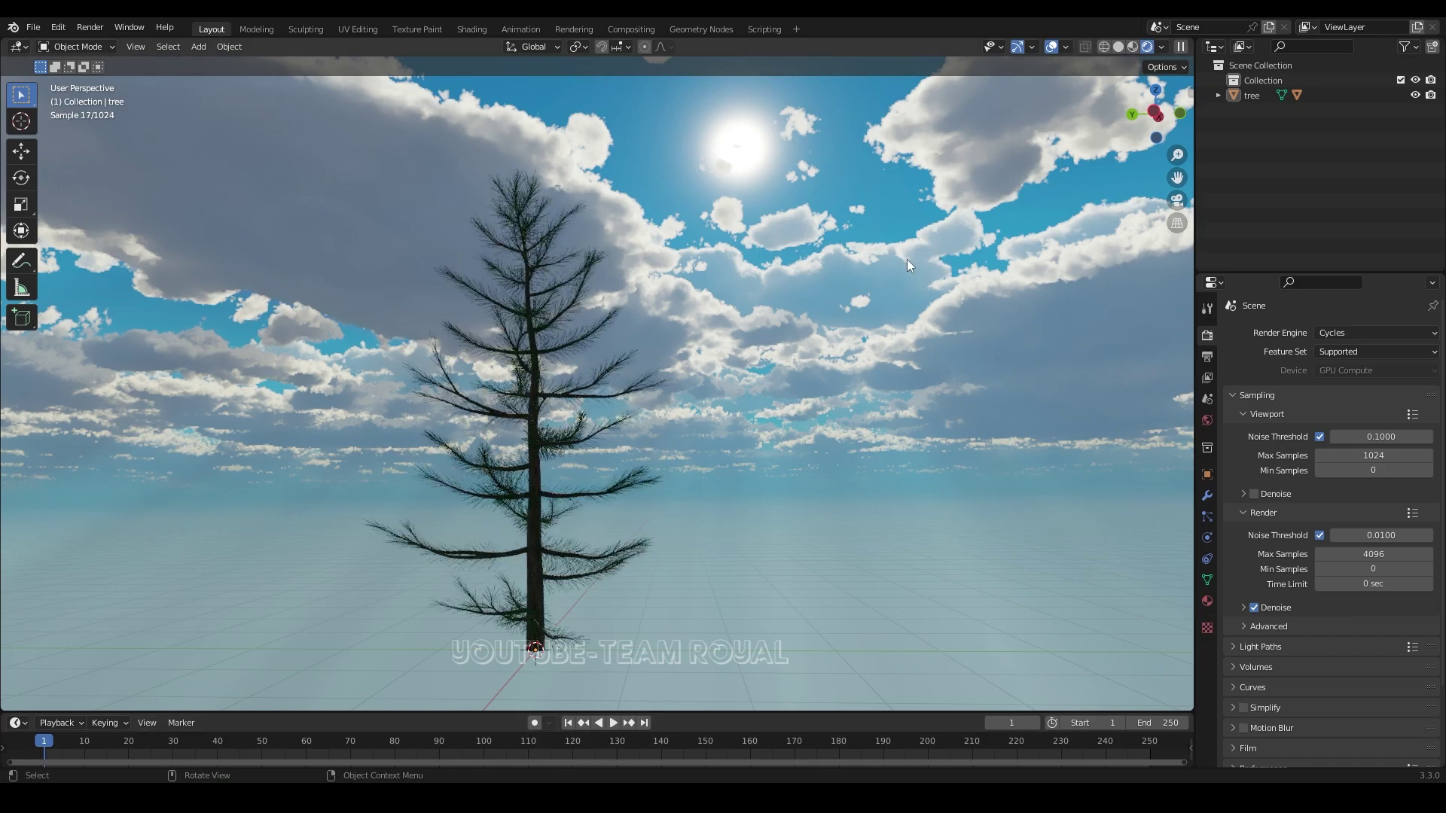
mouse_move(635, 388)
middle_mouse_down()
mouse_move(786, 449)
mouse_move(625, 453)
middle_mouse_up()
scroll(762, 450, "up", 3)
scroll(734, 472, "up", 3)
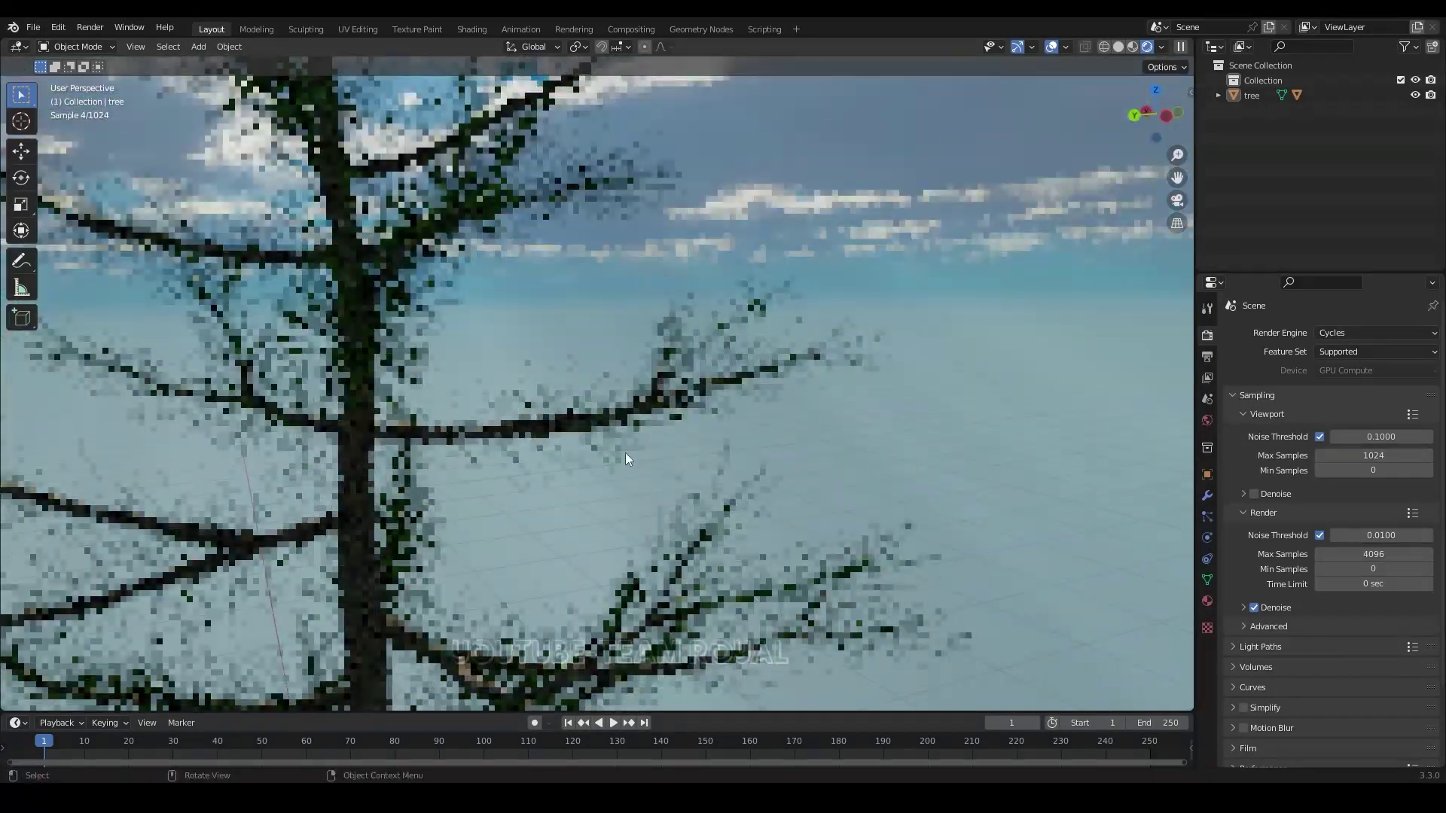
Zoom in and out on the rendered pine tree, framing it against the cloudy sky.
scroll(622, 455, "down", 2)
scroll(623, 455, "down", 2)
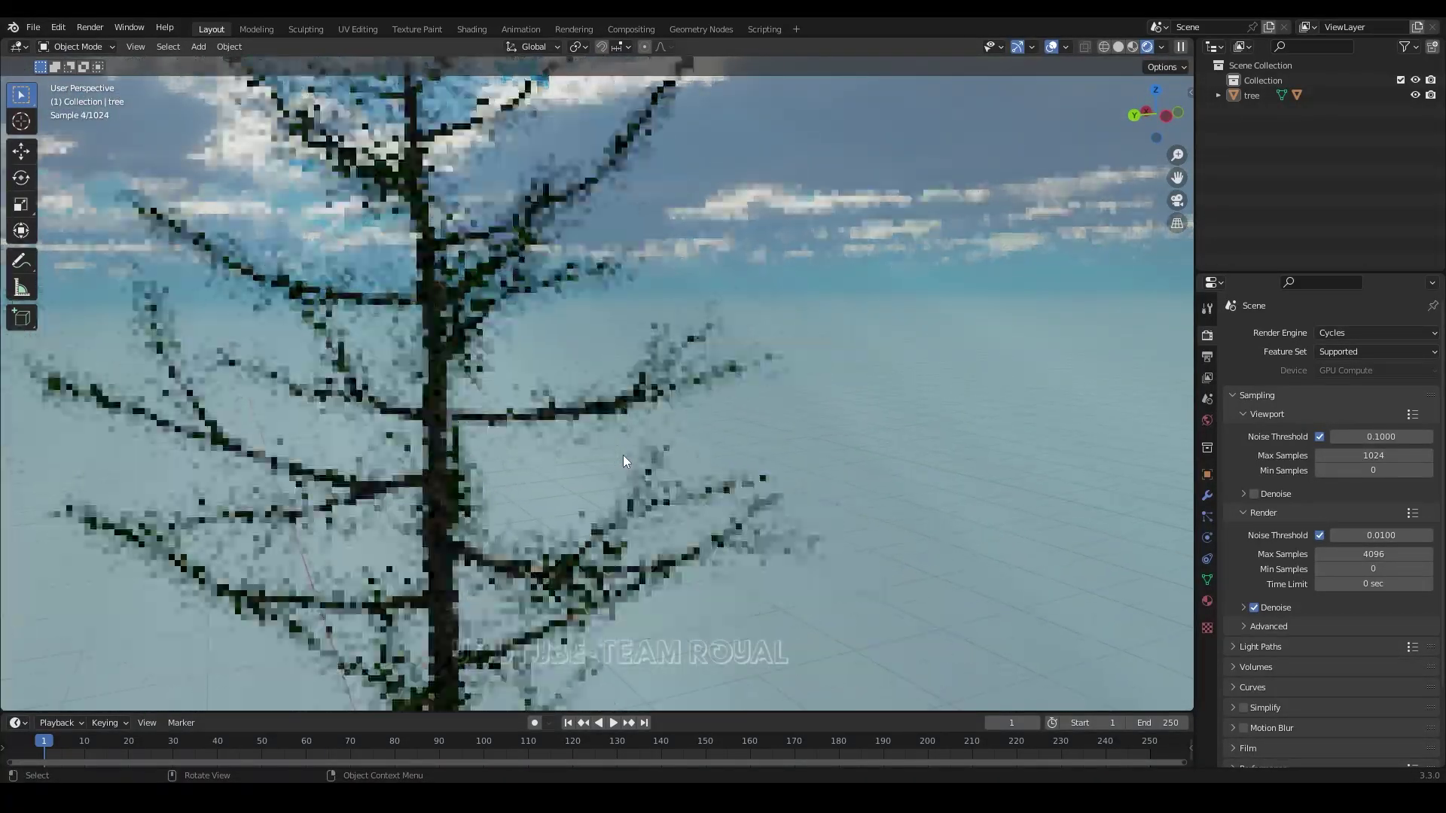
scroll(436, 537, "up", 2)
scroll(437, 537, "up", 2)
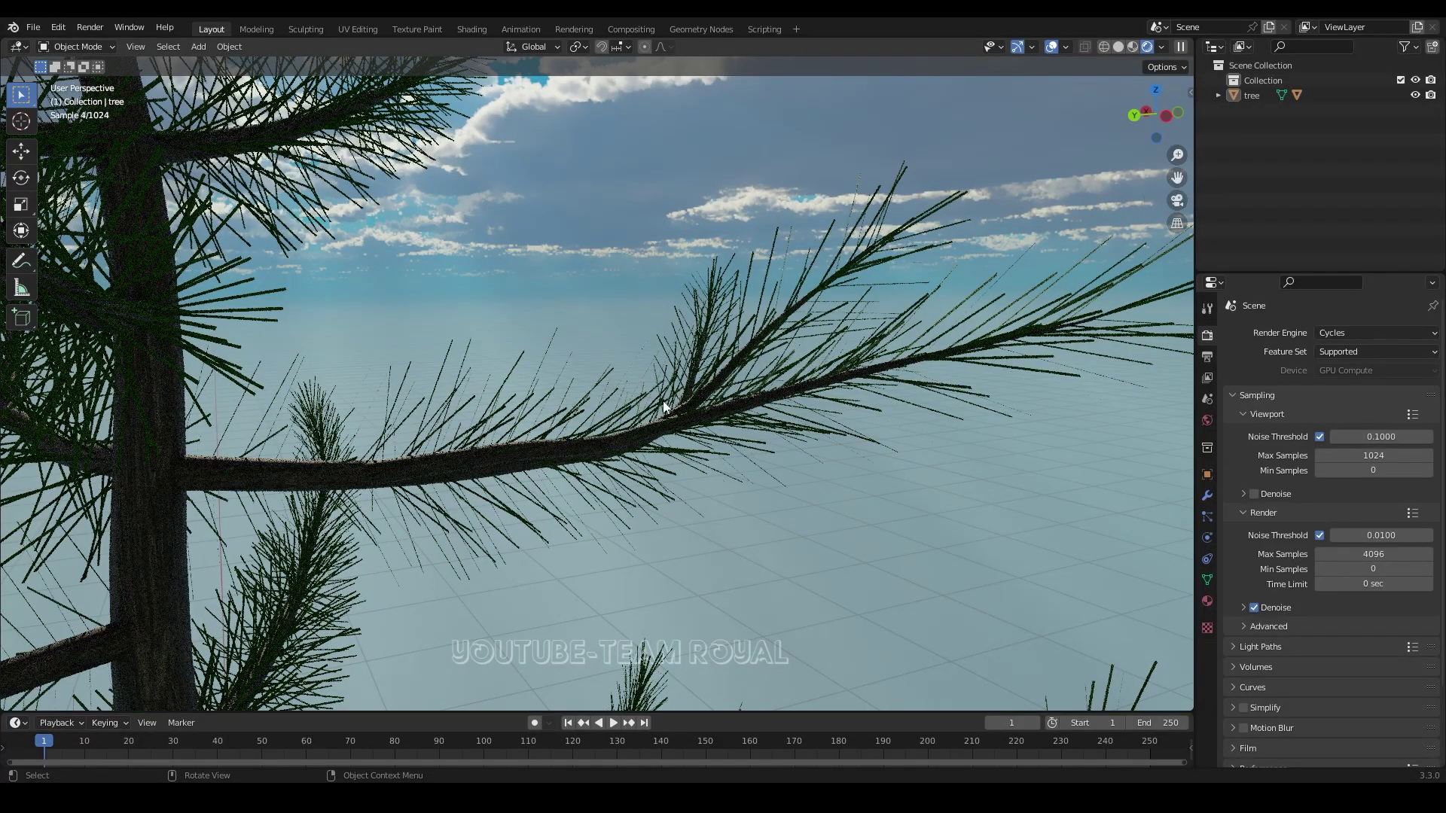
scroll(785, 390, "down", 3)
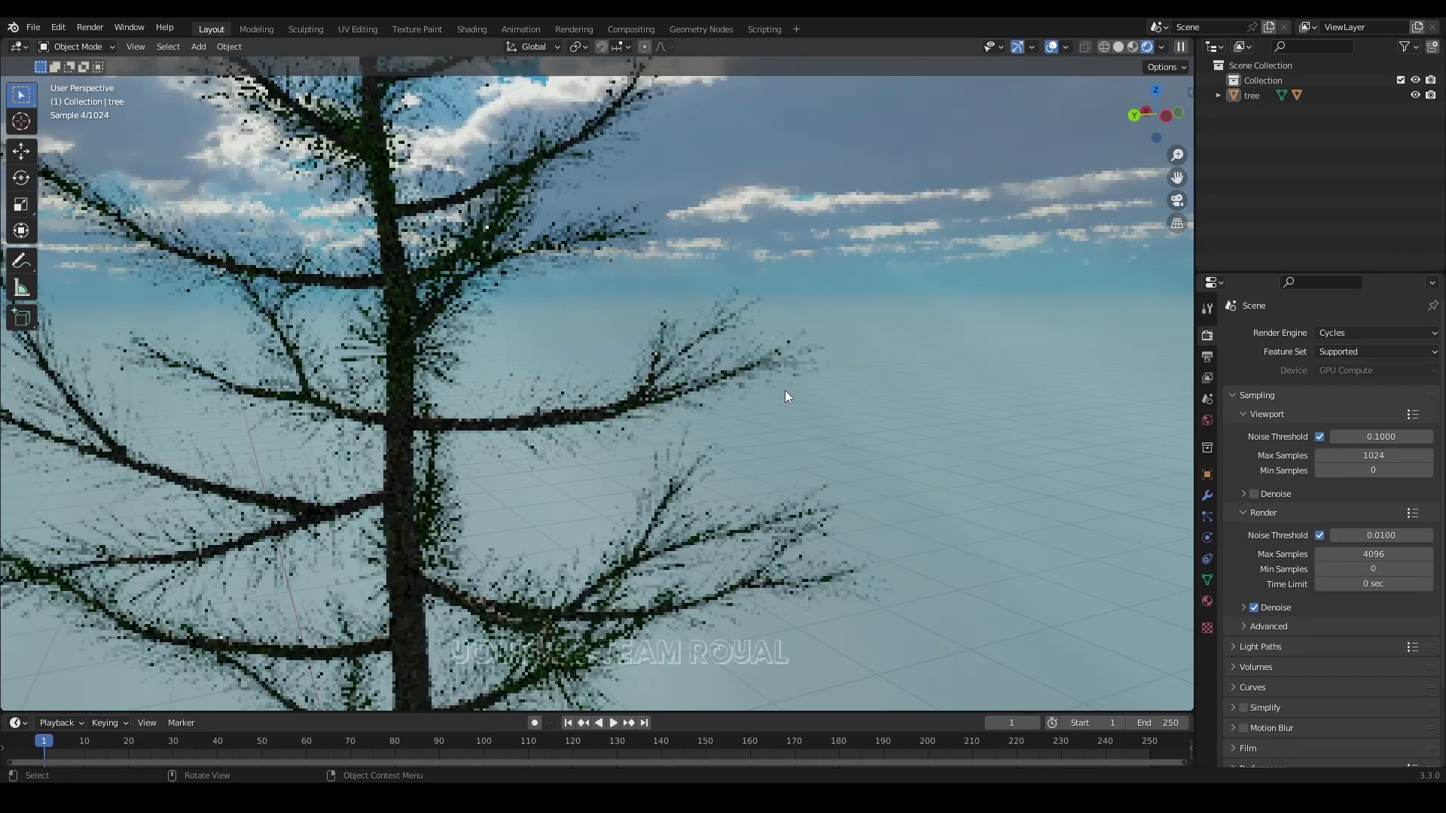
scroll(788, 390, "down", 2)
scroll(709, 450, "up", 2)
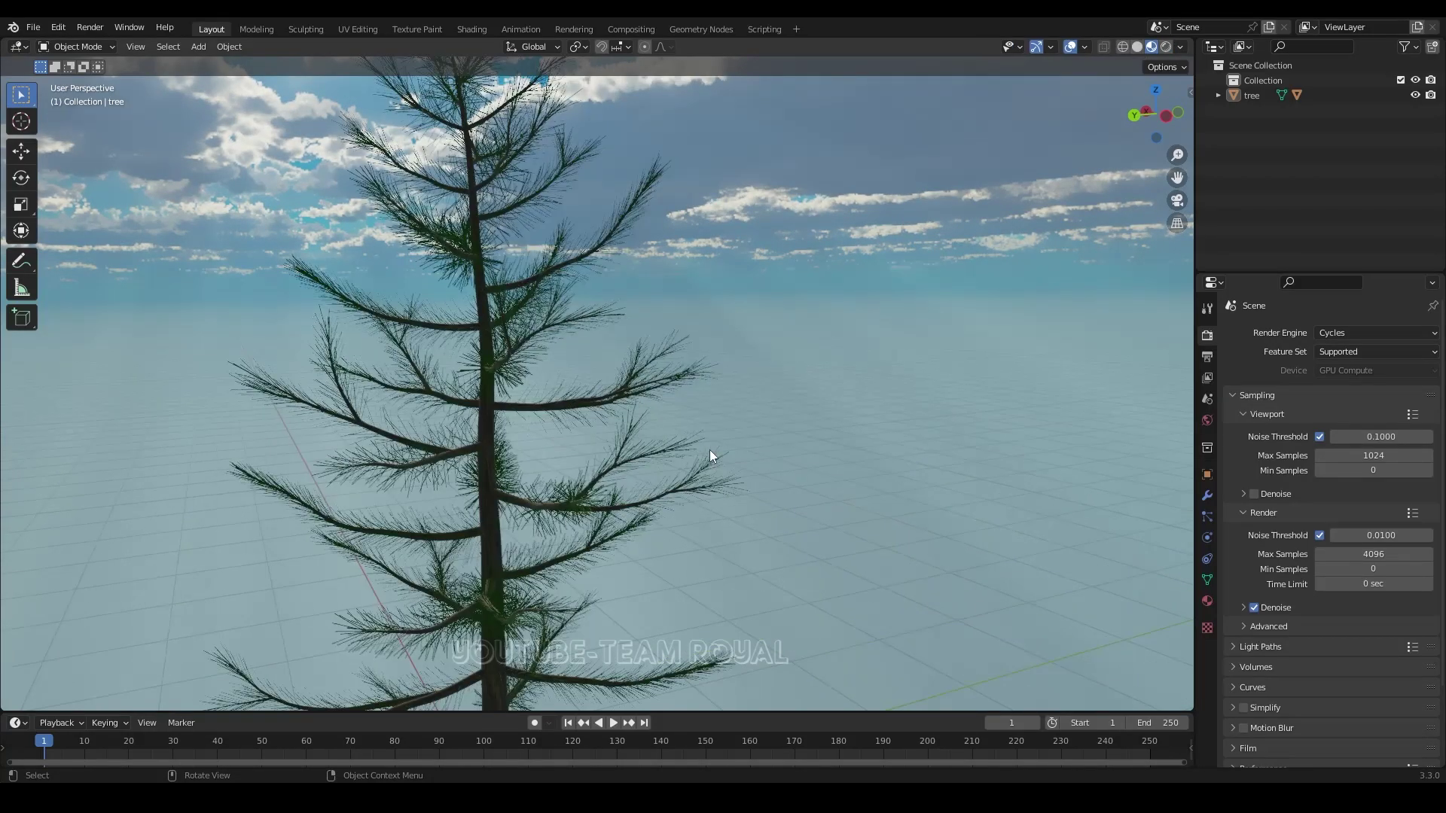
scroll(684, 479, "up", 3)
scroll(684, 479, "up", 2)
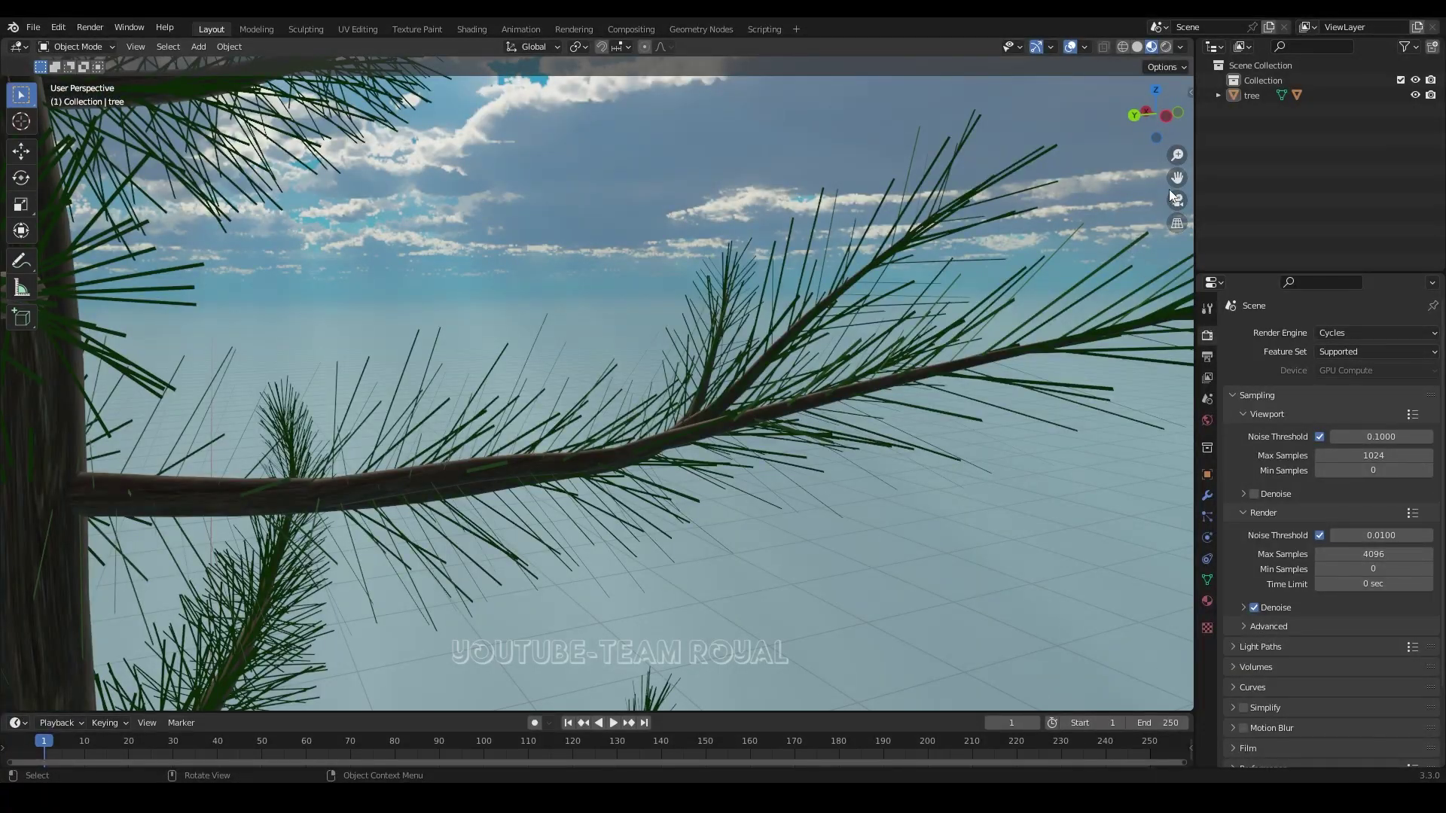
scroll(934, 339, "down", 2)
scroll(753, 436, "down", 2)
scroll(702, 465, "down", 2)
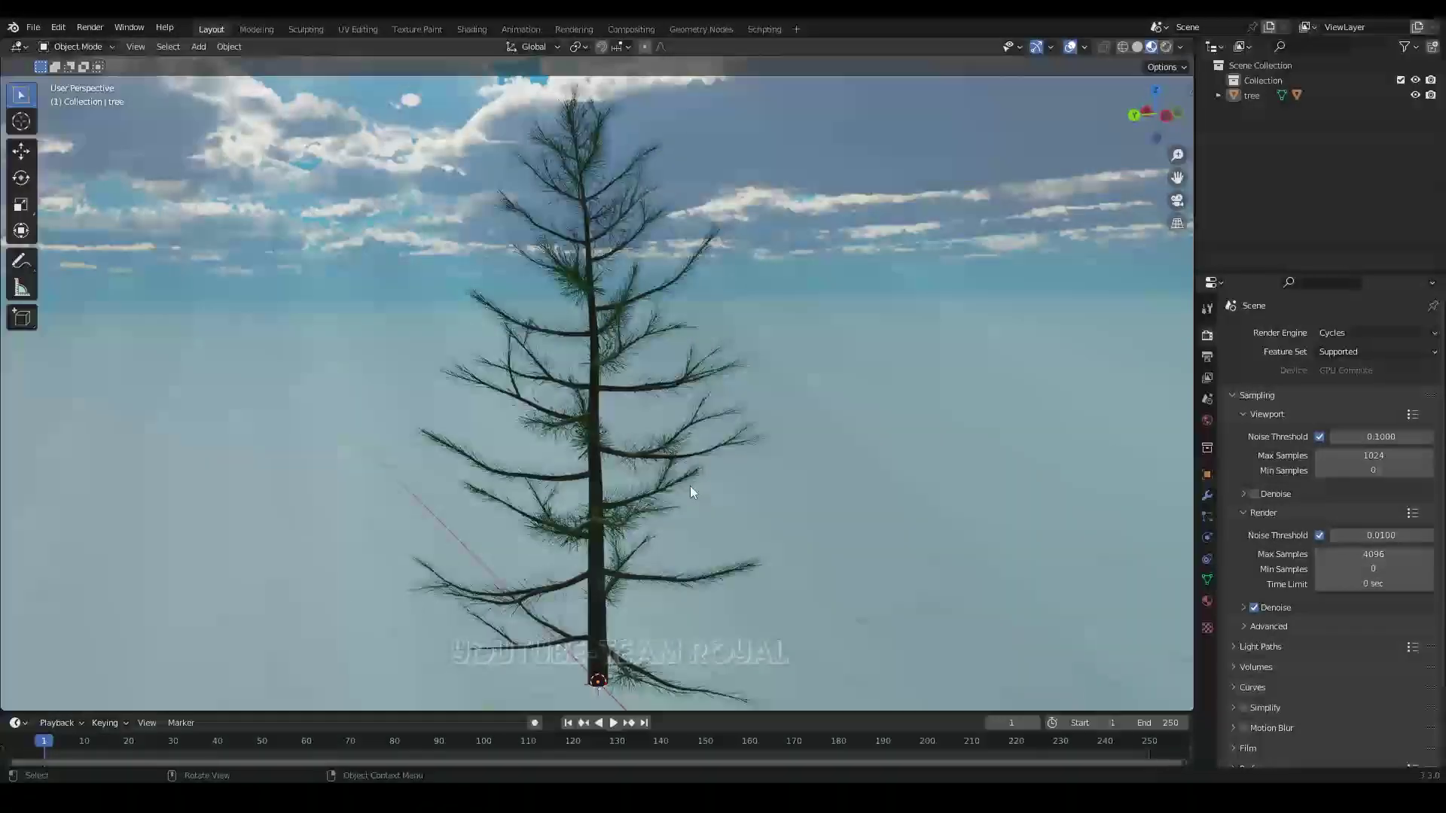
middle_click_drag(690, 486, 672, 471)
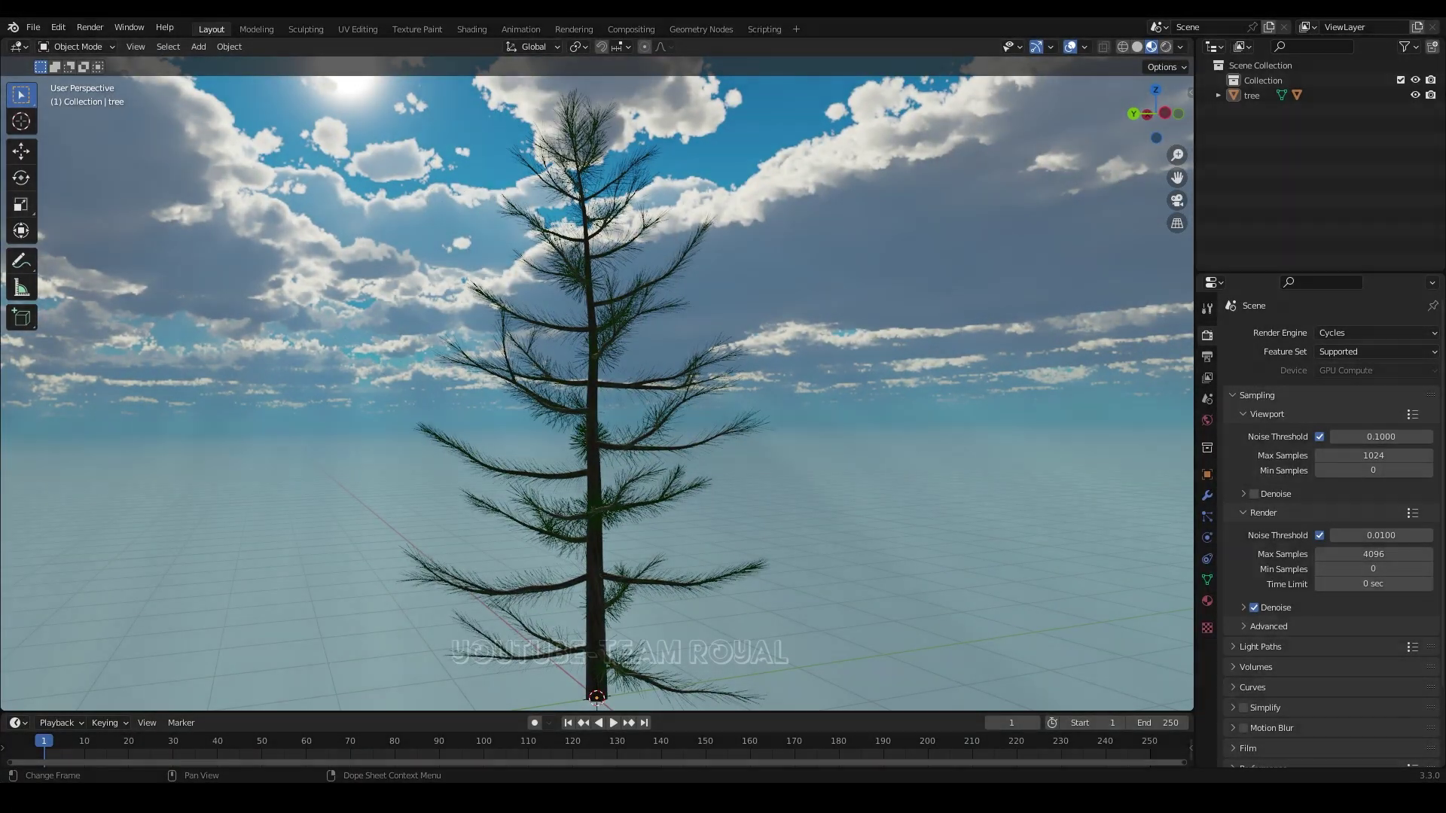